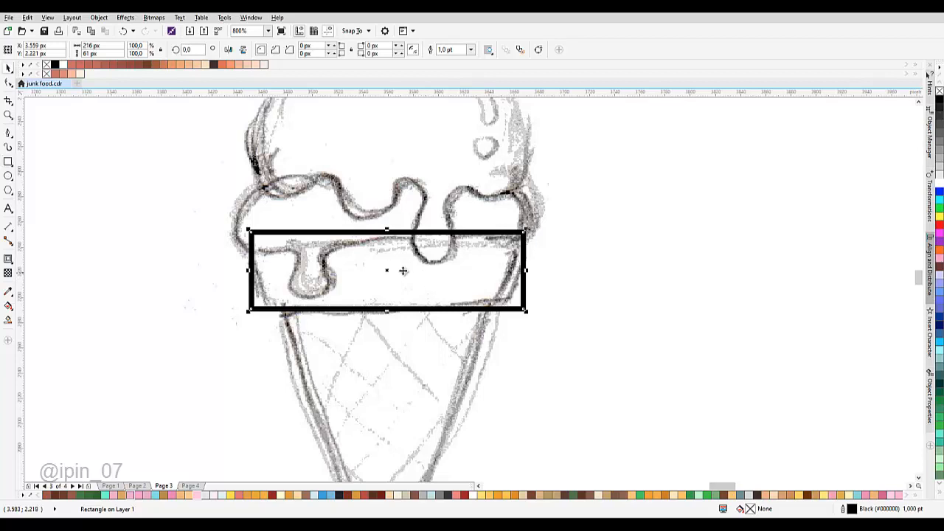
Reduce the black rectangle's height to 51 px by lowering its upper edge over the sketched cone rim
scroll(402, 271, up, 2)
drag(397, 244, 370, 252)
scroll(415, 271, down, 2)
scroll(430, 279, up, 2)
scroll(413, 290, down, 2)
scroll(416, 234, up, 1)
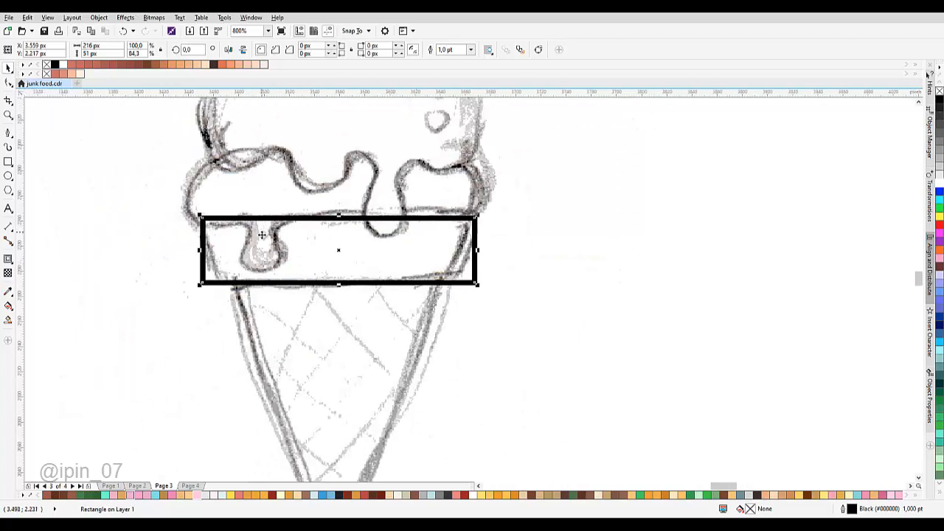
Round the two lower corners of the rim rectangle with a 4 px radius, keeping the upper corners square
drag(262, 235, 290, 236)
click(334, 54)
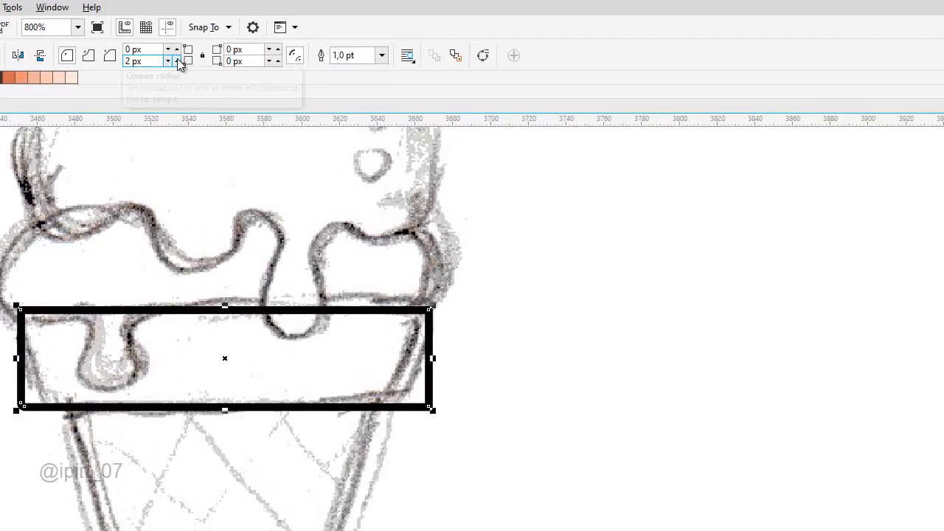
click(177, 59)
click(278, 62)
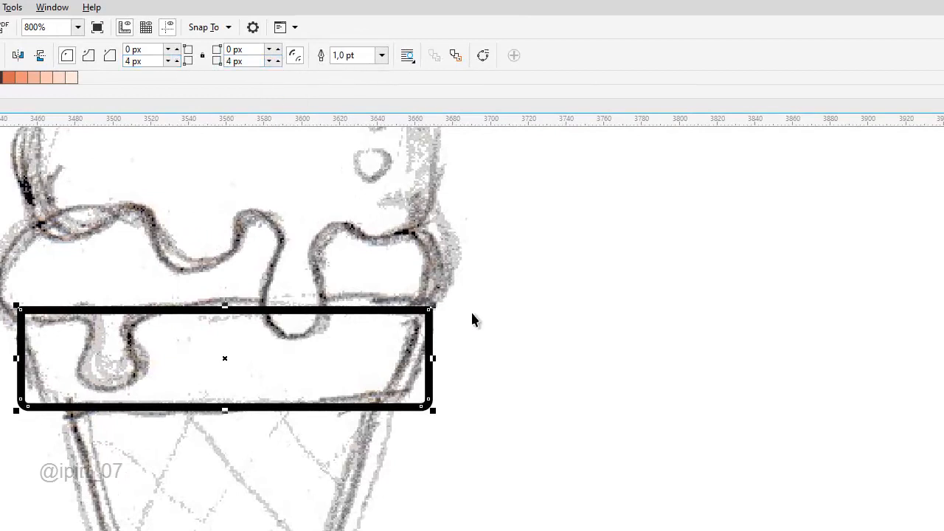
Draw a narrower helper rectangle spanning the rim's height and centre it horizontally on the rounded rectangle
drag(433, 359, 381, 358)
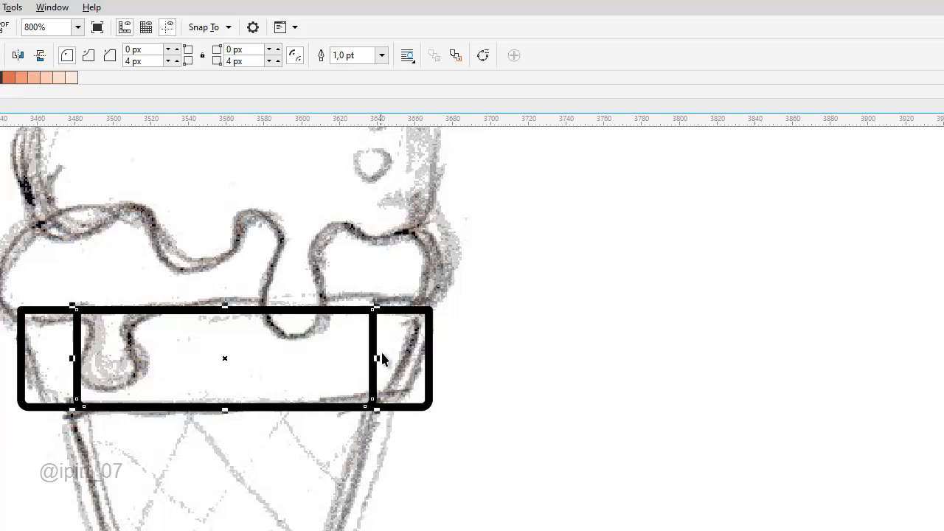
key(ctrl+z)
drag(71, 311, 360, 407)
key(space)
shift+click(429, 375)
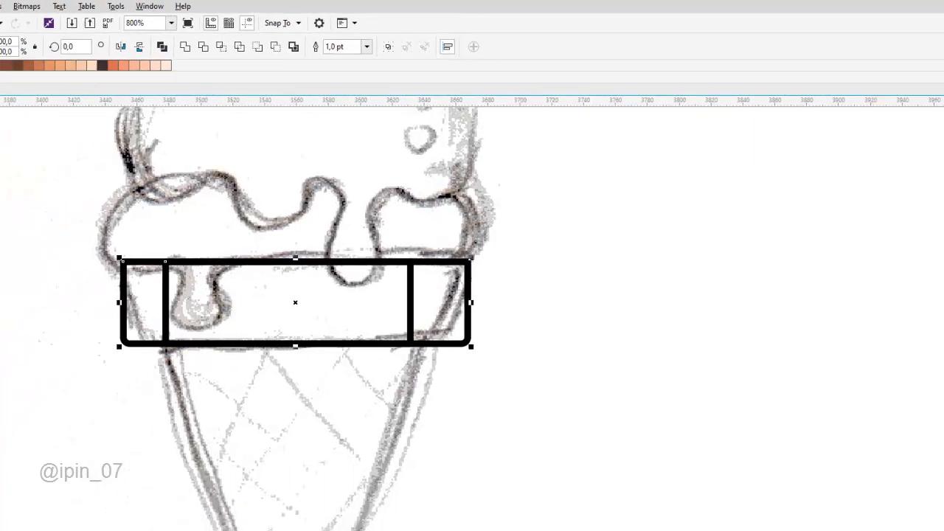
key(ctrl+shift+a)
click(844, 79)
Widen the helper rectangle symmetrically about its centre to 193 px
drag(537, 217, 628, 218)
click(466, 267)
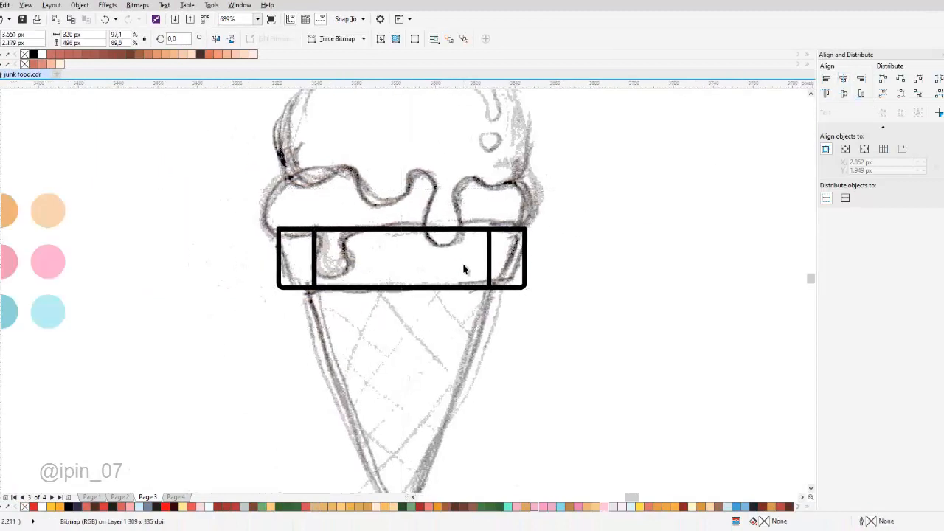
scroll(466, 267, up, 1)
click(506, 263)
drag(514, 256, 569, 256)
Convert the rounded rim rectangle to curves
click(569, 256)
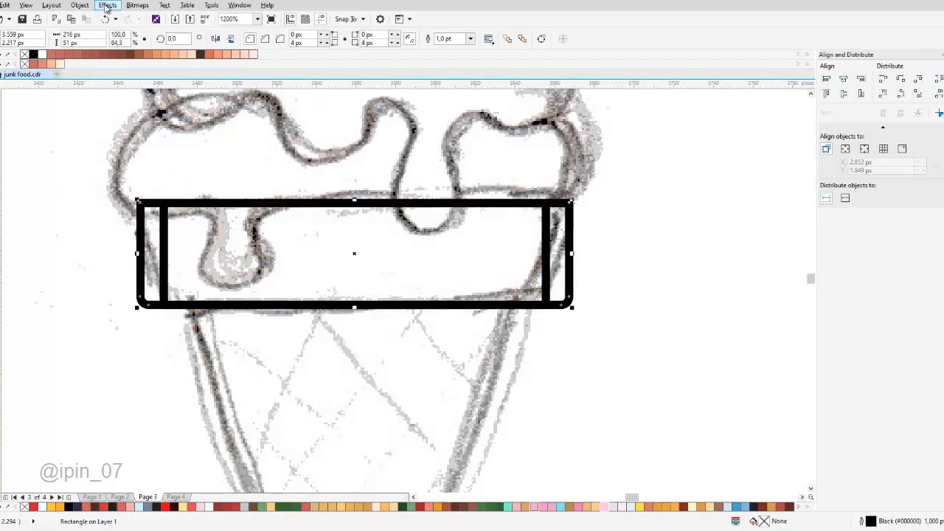
click(80, 5)
click(118, 212)
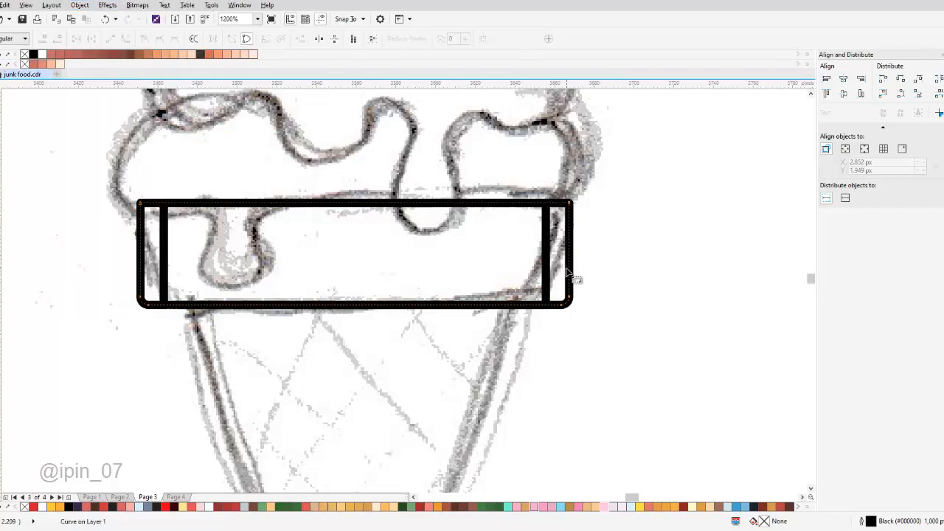
Move the rim's lower corner nodes inward on both sides to the helper rectangle's edges, forming a downward taper
key(F10)
scroll(553, 316, up, 2)
drag(588, 293, 545, 283)
drag(352, 256, 710, 262)
drag(70, 255, 177, 342)
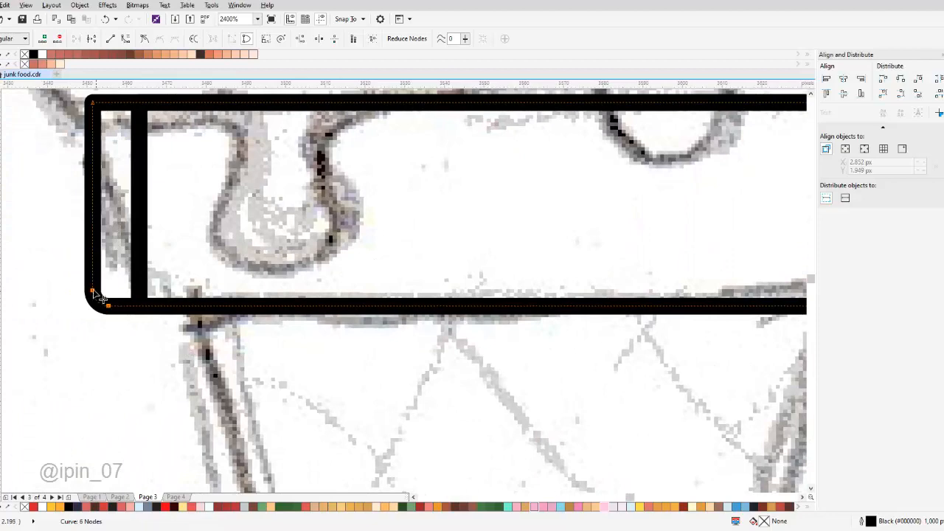
drag(93, 291, 139, 290)
Delete the helper rectangle behind the tapered rim
key(space)
drag(199, 301, 187, 362)
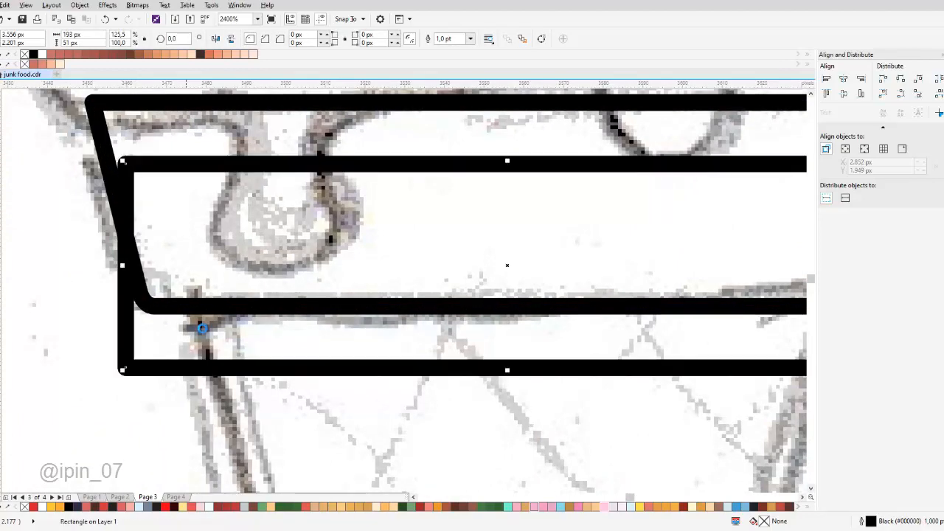
scroll(202, 328, down, 2)
key(Delete)
drag(318, 304, 356, 303)
scroll(357, 303, down, 1)
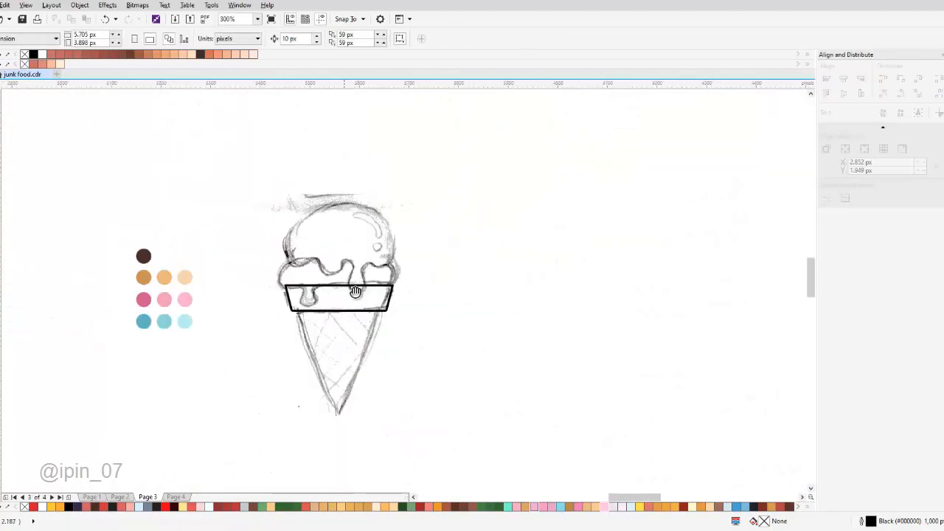
scroll(355, 292, up, 1)
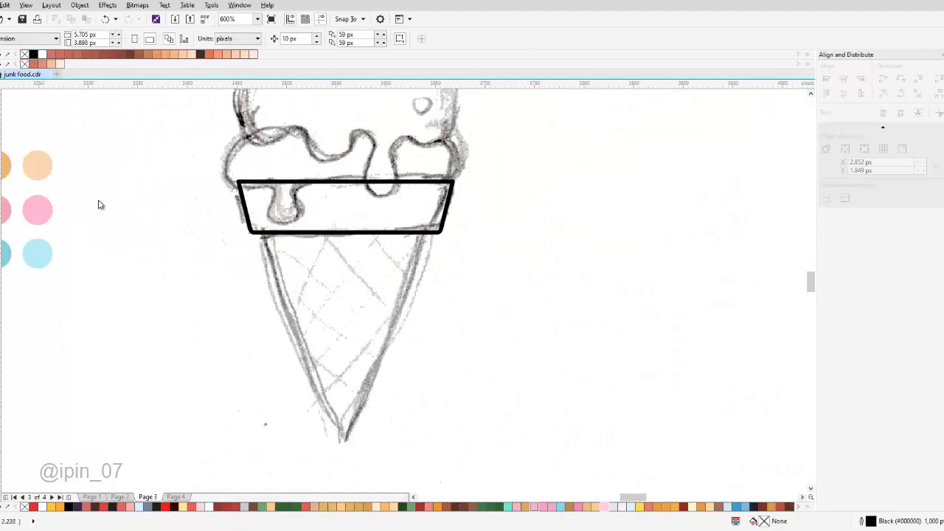
Draw a three-sided polygon about 152 by 178 px over the sketched cone and mirror it vertically so it points down
key(y)
drag(267, 233, 435, 467)
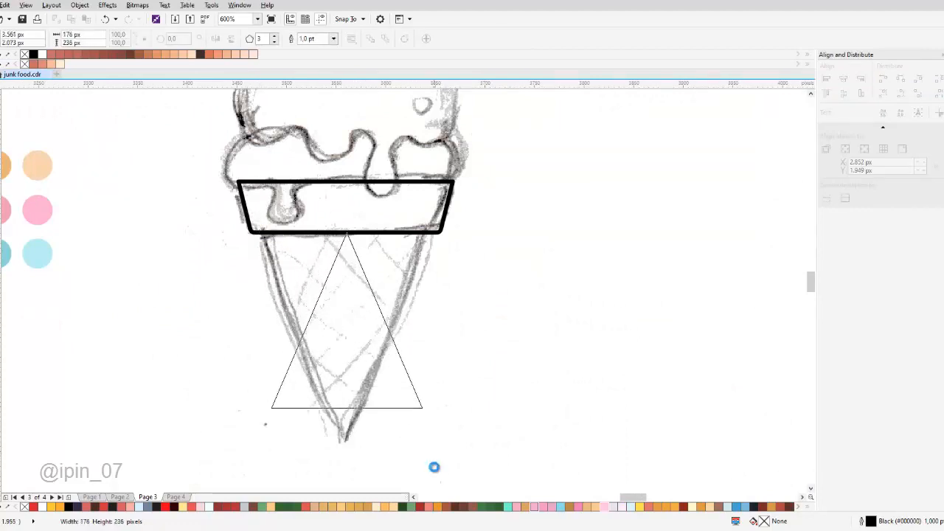
click(230, 40)
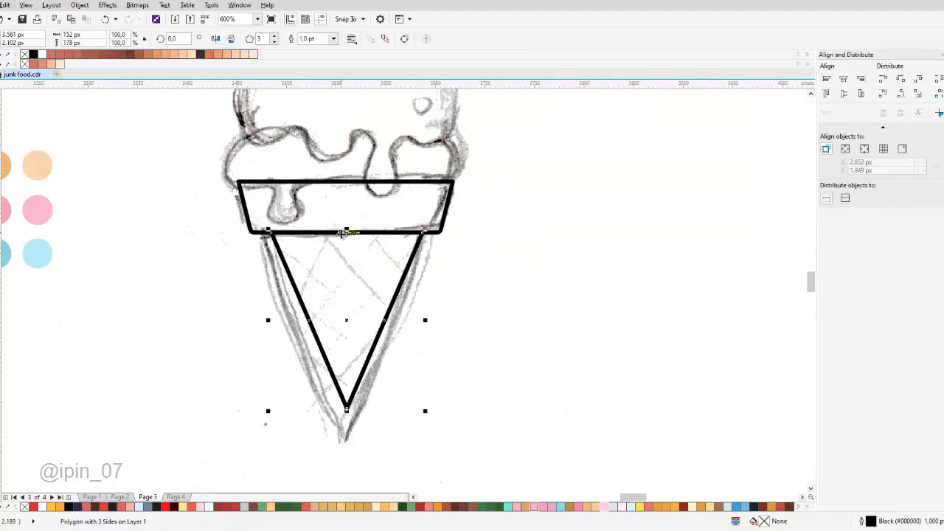
Snap the inverted triangle to the rim's lower edge and centre it horizontally with the rim
scroll(343, 233, up, 3)
mouse_move(358, 226)
mouse_down()
mouse_move(358, 273)
mouse_move(365, 228)
mouse_up()
scroll(365, 220, down, 2)
shift+click(370, 207)
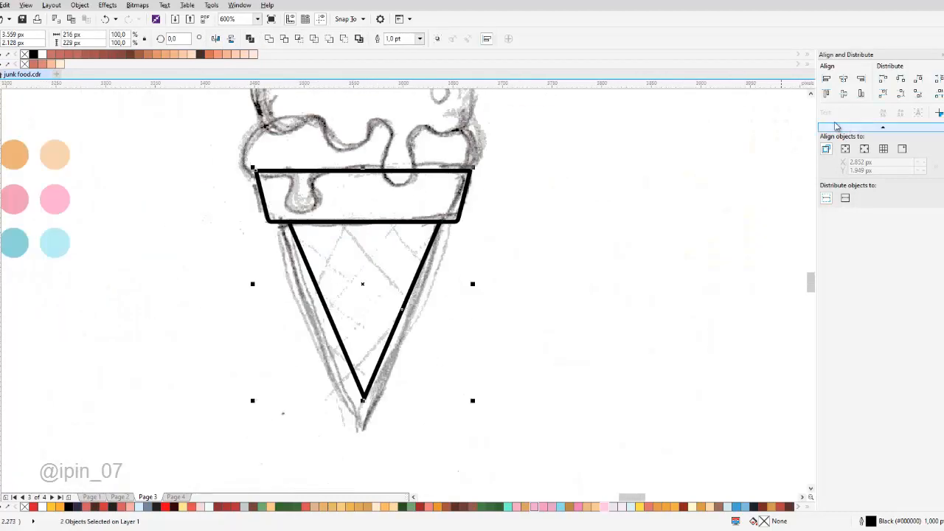
Enlarge the cone triangle to about 179 by 195 px, keeping it centred under the rim
click(379, 376)
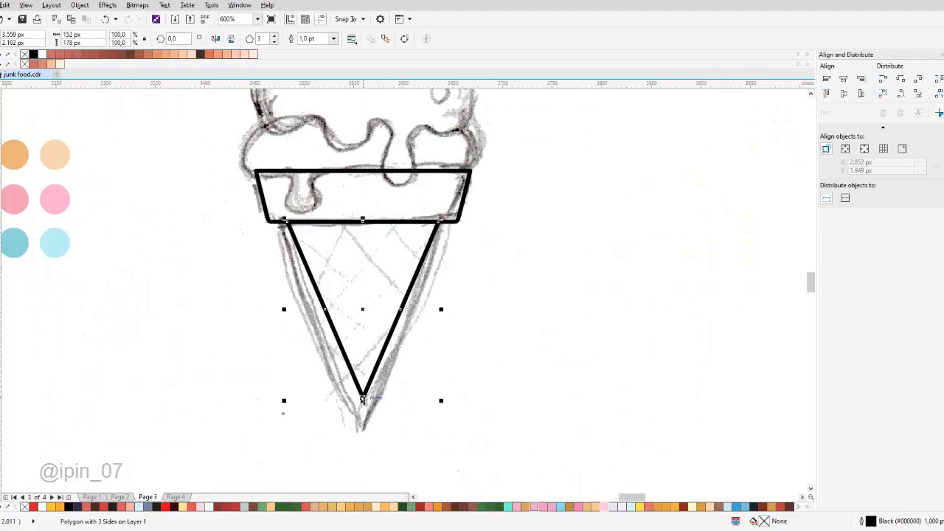
scroll(410, 307, up, 2)
drag(466, 327, 495, 327)
scroll(488, 301, down, 3)
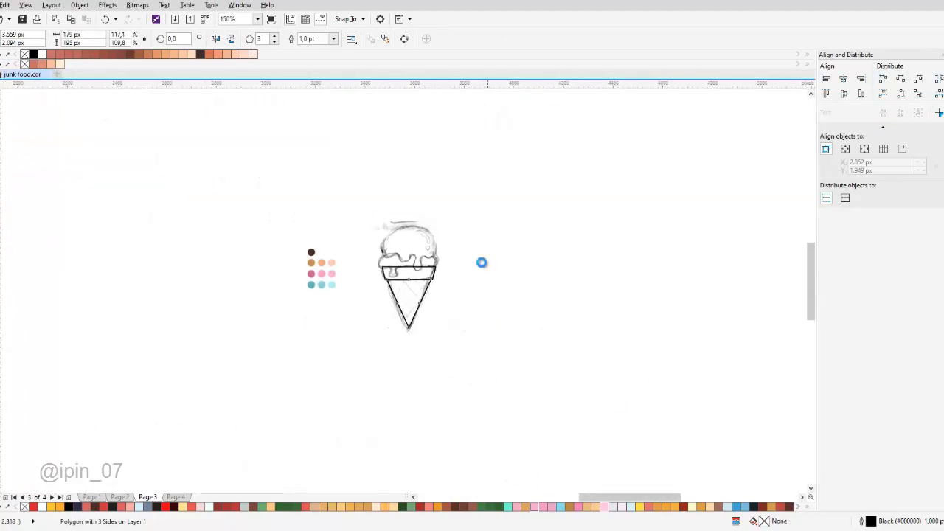
Stretch the cone triangle downward to a height of about 228 px, covering the sketched cone tip
scroll(431, 261, up, 1)
drag(399, 228, 544, 217)
key(ctrl+z)
click(393, 352)
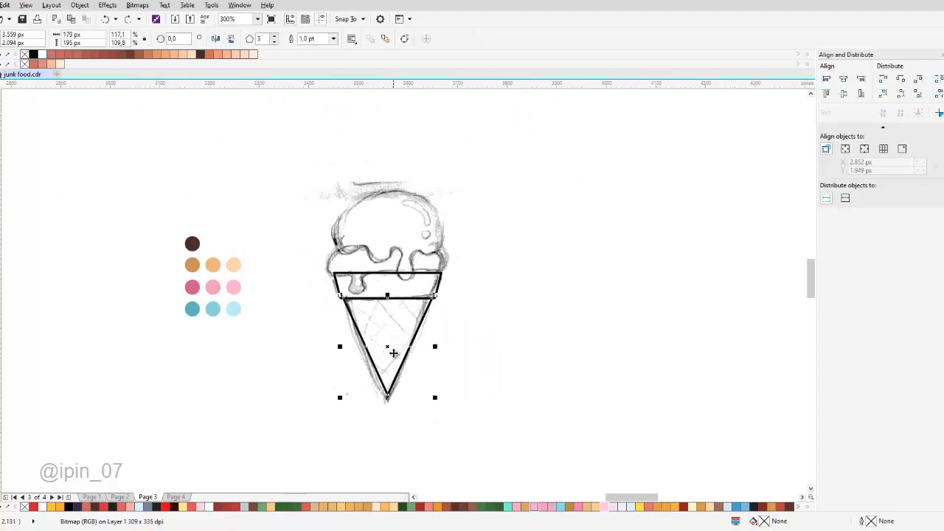
drag(387, 397, 389, 414)
scroll(391, 406, up, 2)
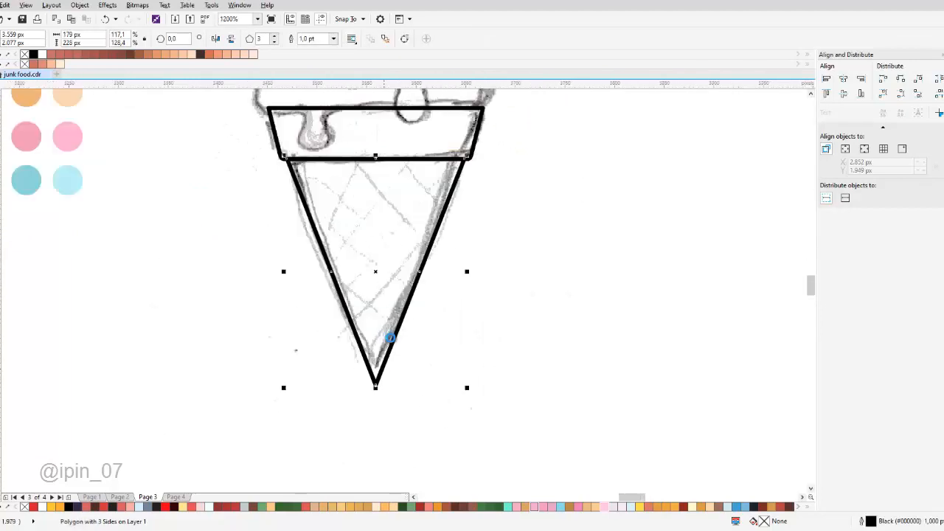
Draw a circle over the sketched ice cream scoop, then position and scale it to about 204 px in diameter
scroll(390, 337, down, 2)
scroll(394, 299, up, 3)
scroll(419, 291, down, 1)
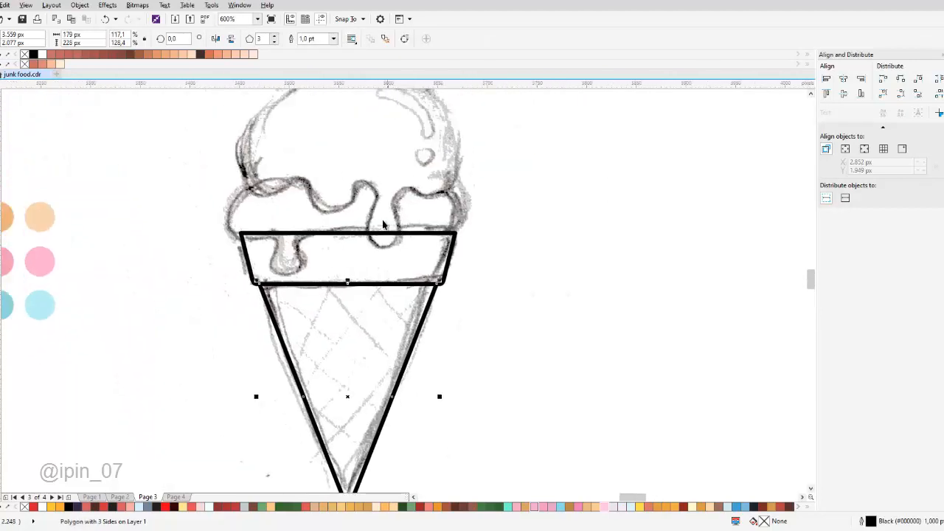
scroll(382, 224, up, 1)
scroll(327, 243, down, 1)
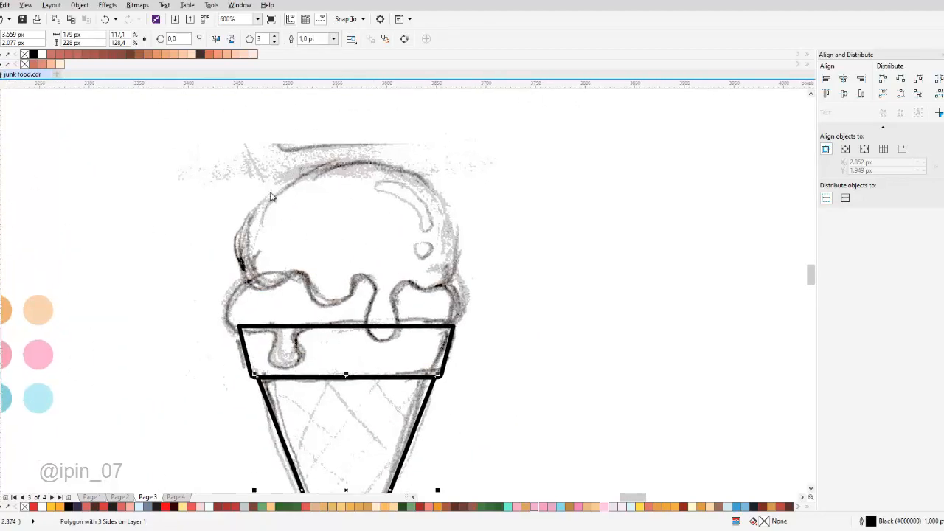
key(F7)
drag(264, 143, 416, 327)
key(space)
drag(395, 214, 385, 232)
drag(440, 157, 453, 147)
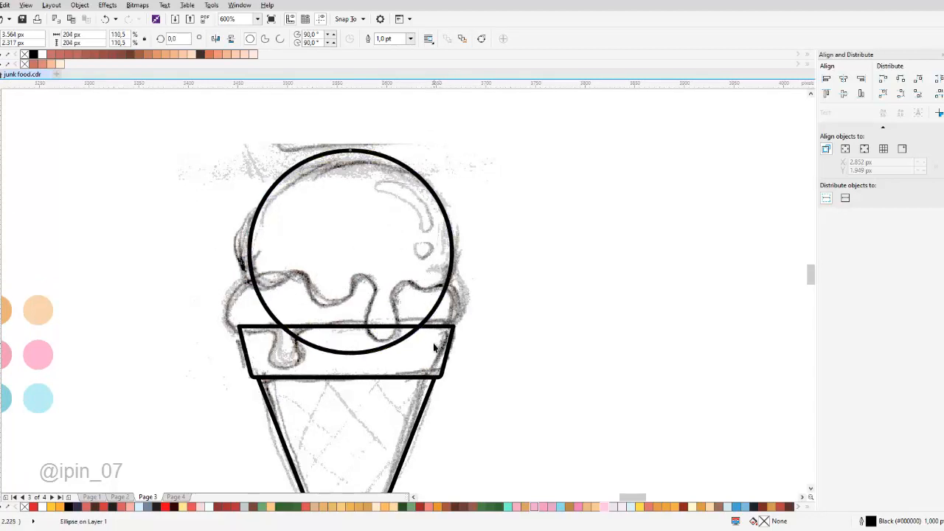
Centre the scoop circle horizontally on the cone's rim
shift+click(450, 328)
click(856, 81)
click(664, 157)
scroll(323, 232, up, 3)
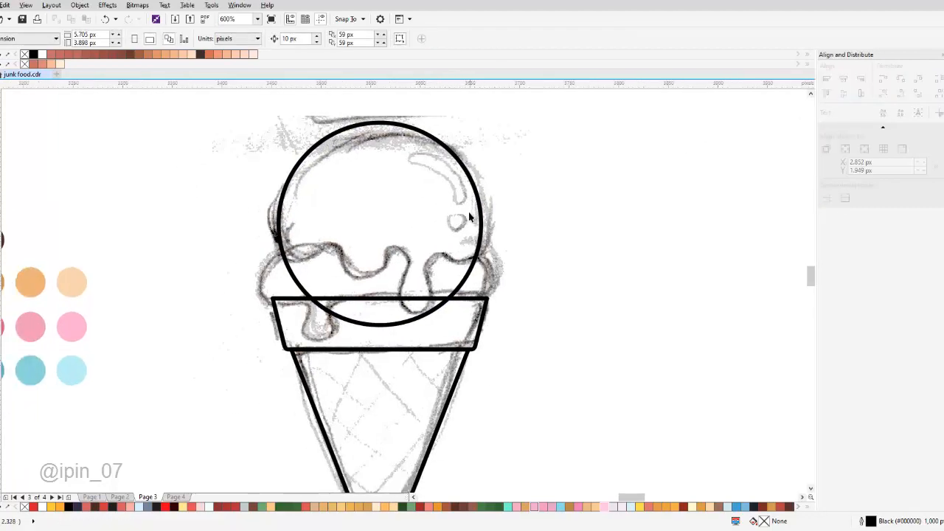
scroll(323, 217, down, 2)
Convert the scoop circle to curves
click(332, 205)
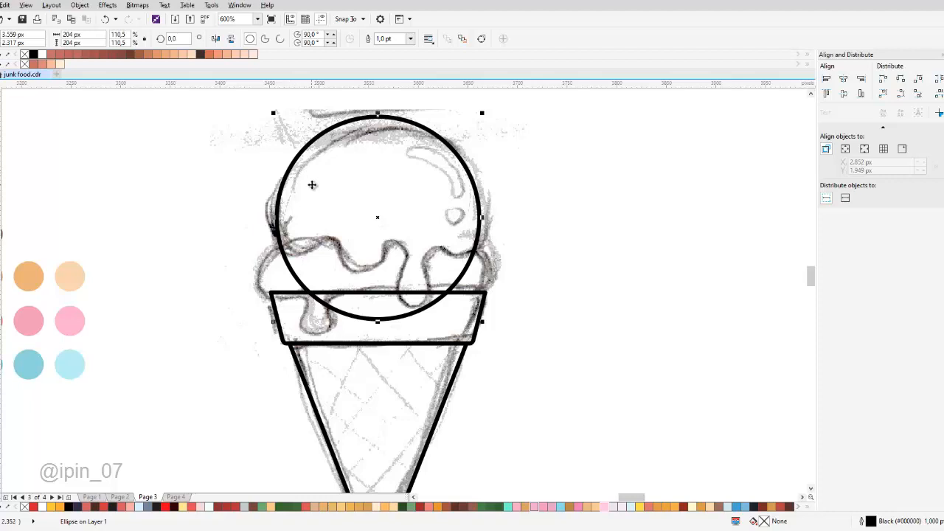
scroll(343, 195, up, 2)
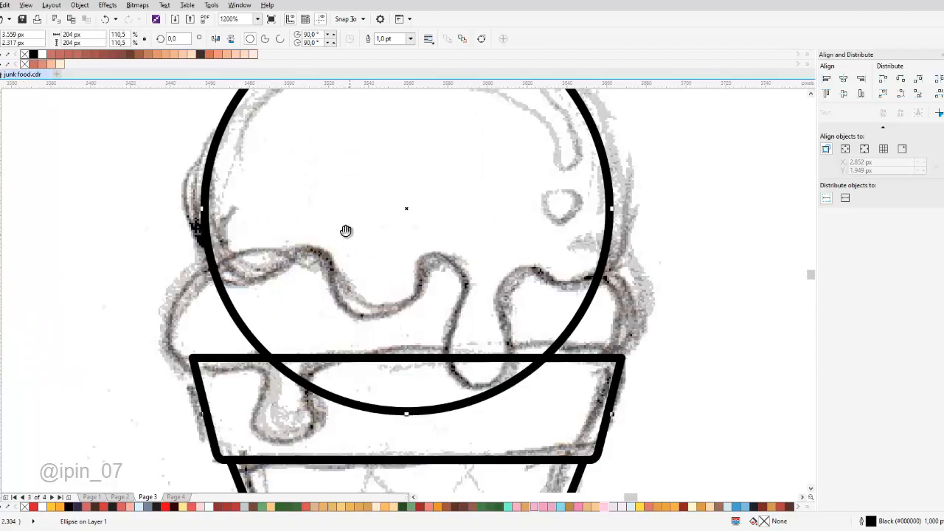
click(79, 5)
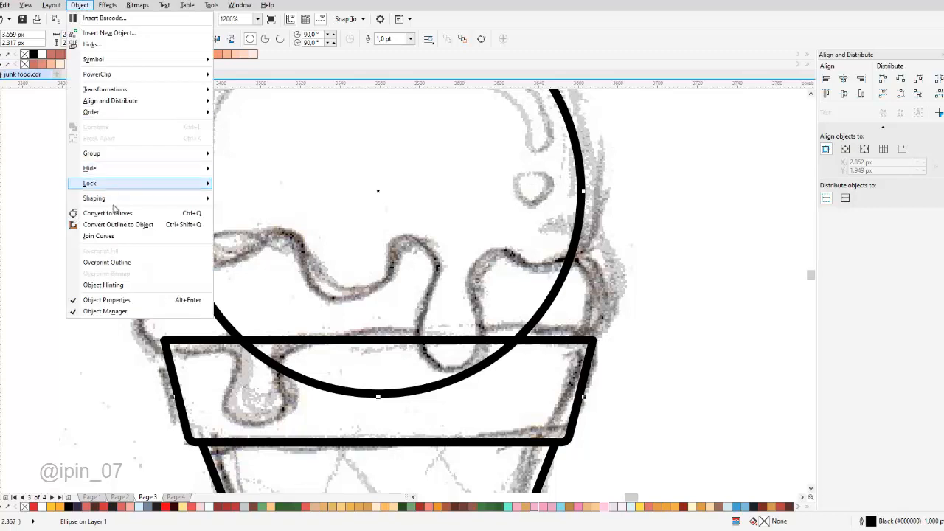
click(200, 212)
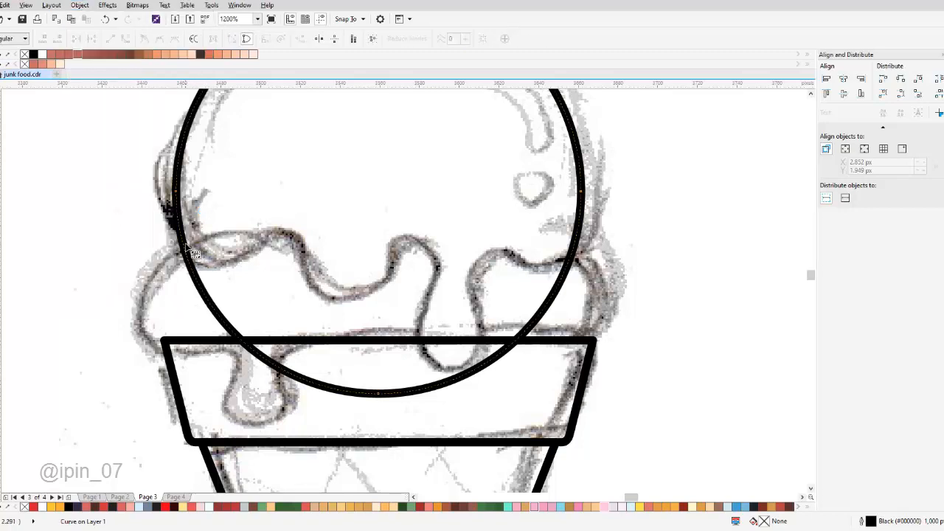
Draw a circle about 62 px in diameter over the sketched left bulge where the scoop meets the rim
mouse_move(186, 247)
mouse_down()
mouse_move(242, 218)
mouse_move(269, 310)
mouse_move(304, 346)
mouse_up()
key(F7)
drag(218, 320, 220, 310)
drag(244, 260, 233, 275)
scroll(213, 327, up, 1)
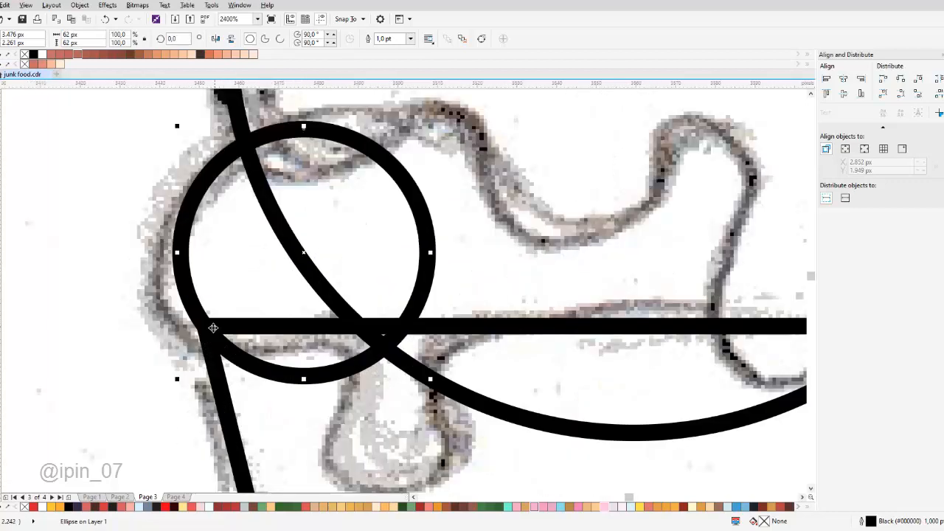
Enlarge the left bulge circle to about 67 px and move it so its outline meets the rim's upper-left corner
scroll(208, 325, down, 1)
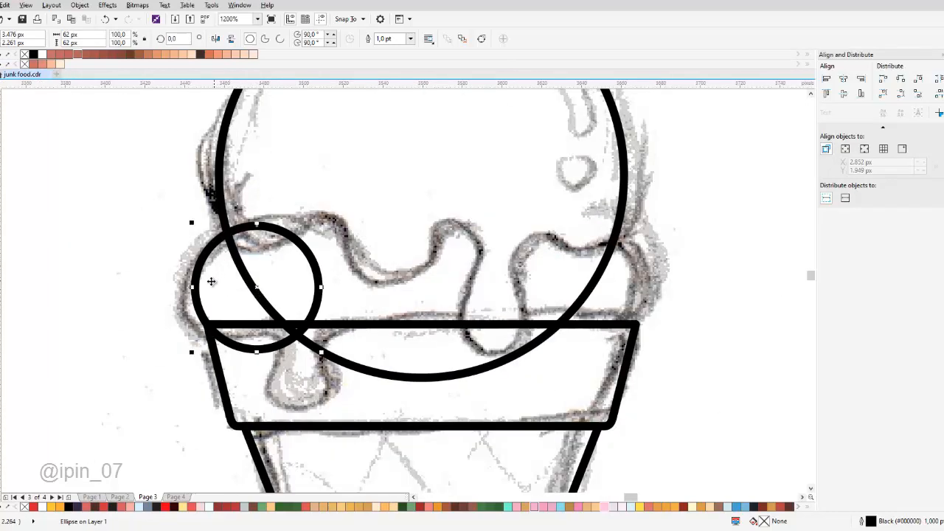
drag(190, 222, 184, 215)
scroll(197, 339, up, 1)
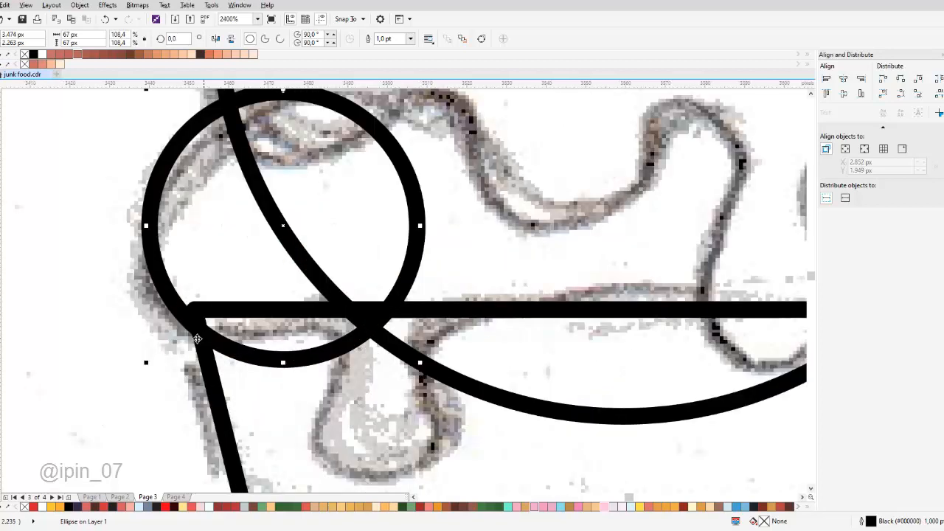
drag(189, 326, 195, 314)
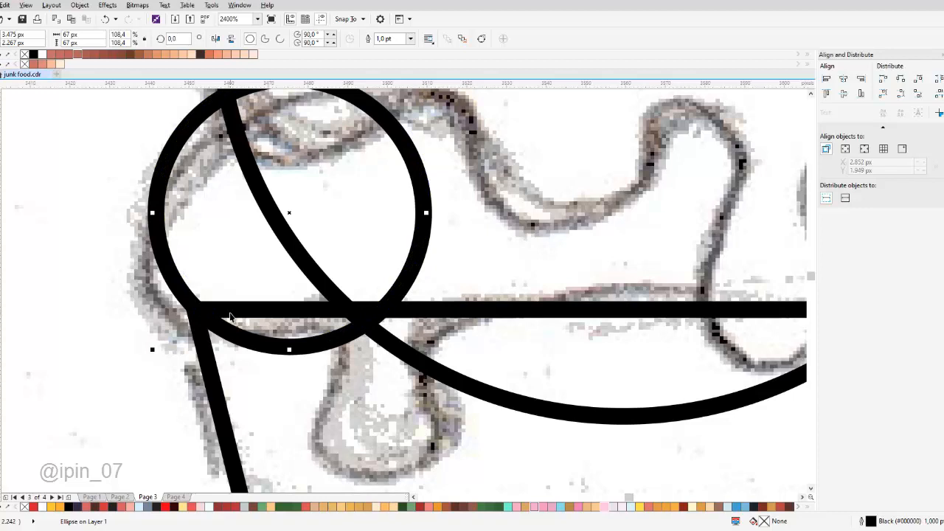
Duplicate the bulge circle horizontally to the scoop's right side and align its outline with the rim's upper-right corner
scroll(245, 251, down, 1)
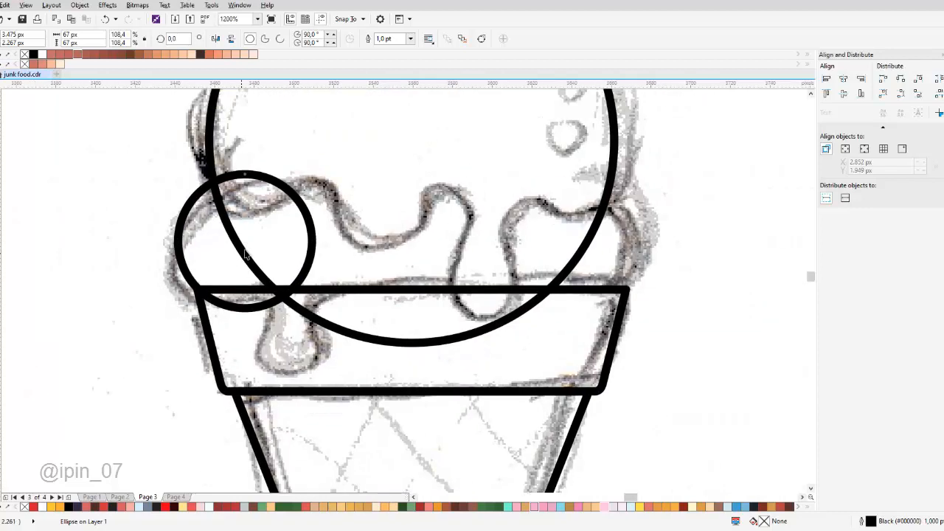
drag(245, 247, 568, 237)
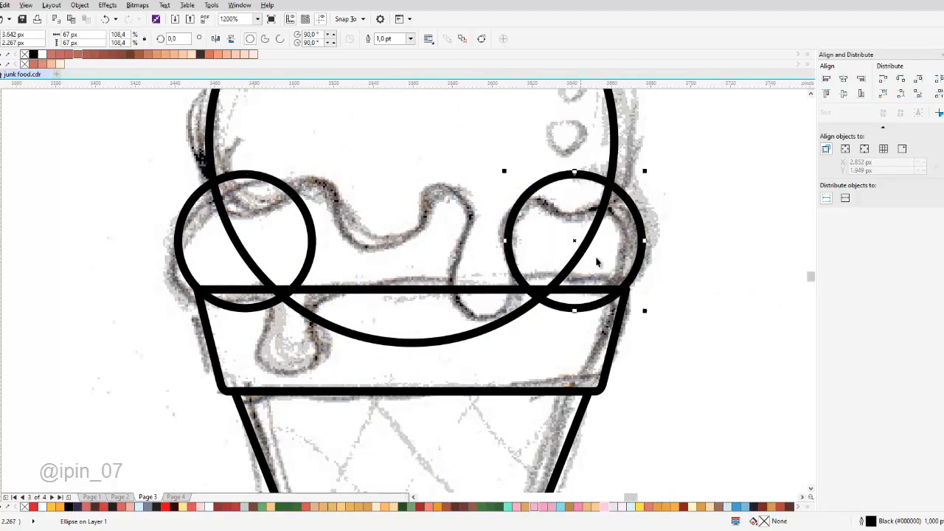
scroll(596, 254, up, 1)
drag(639, 312, 643, 314)
scroll(643, 314, down, 2)
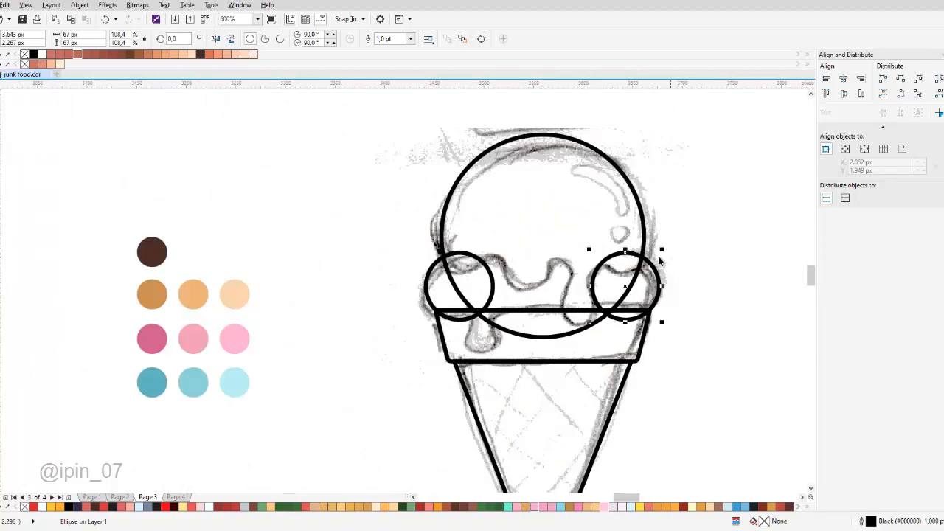
scroll(633, 255, up, 1)
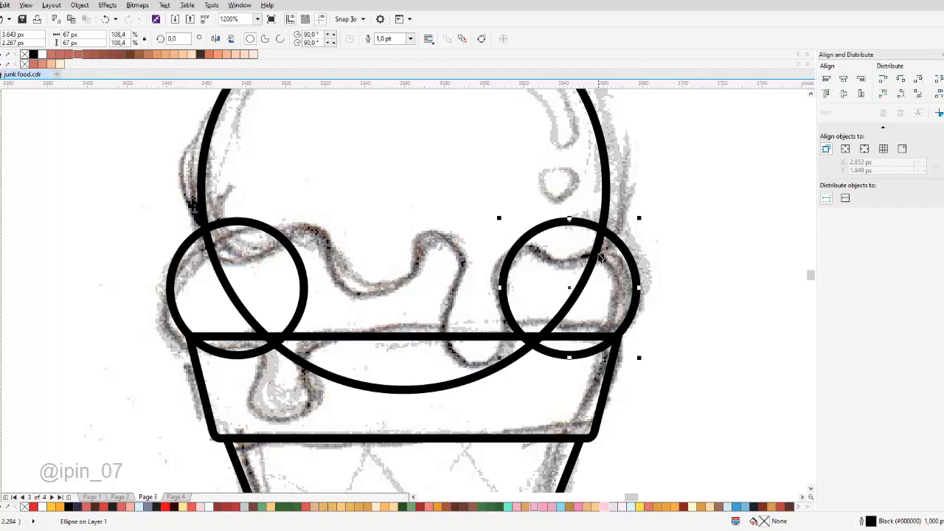
Convert both side bulge circles to curves together
drag(429, 255, 479, 243)
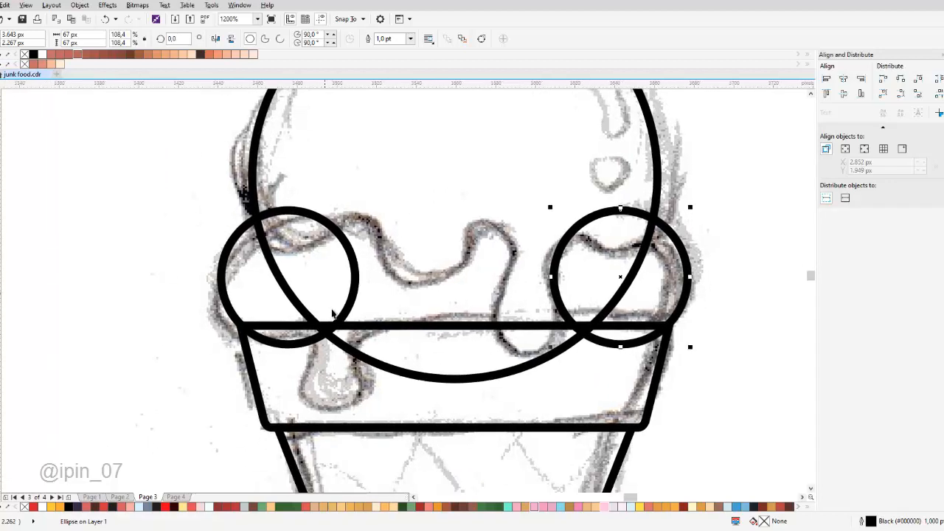
click(268, 288)
shift+click(662, 285)
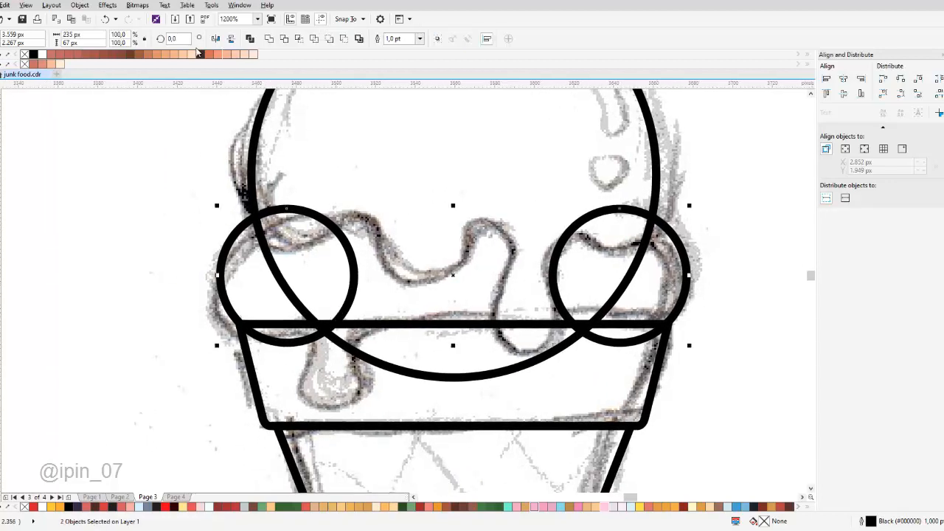
click(79, 5)
click(118, 214)
scroll(353, 287, down, 1)
click(348, 290)
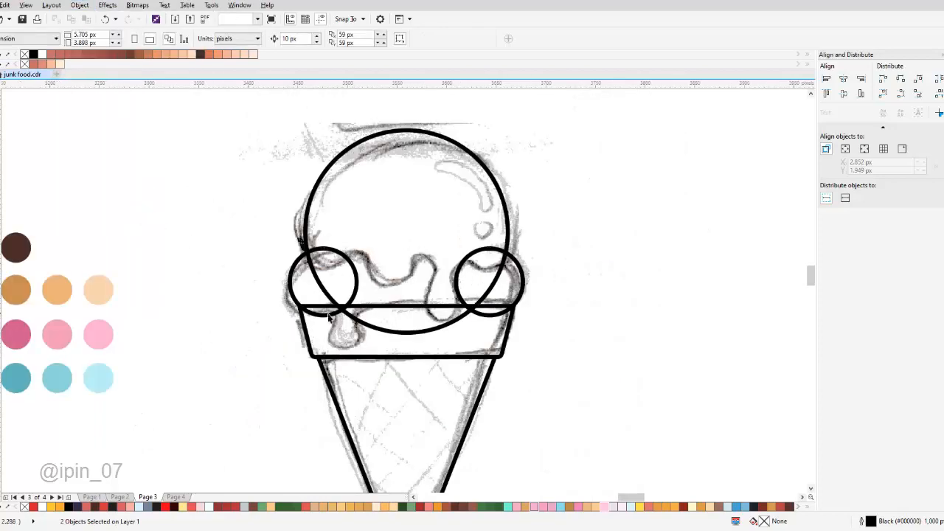
Add a node on the left bulge circle where it meets the rim's upper-left corner
scroll(316, 307, up, 2)
click(287, 312)
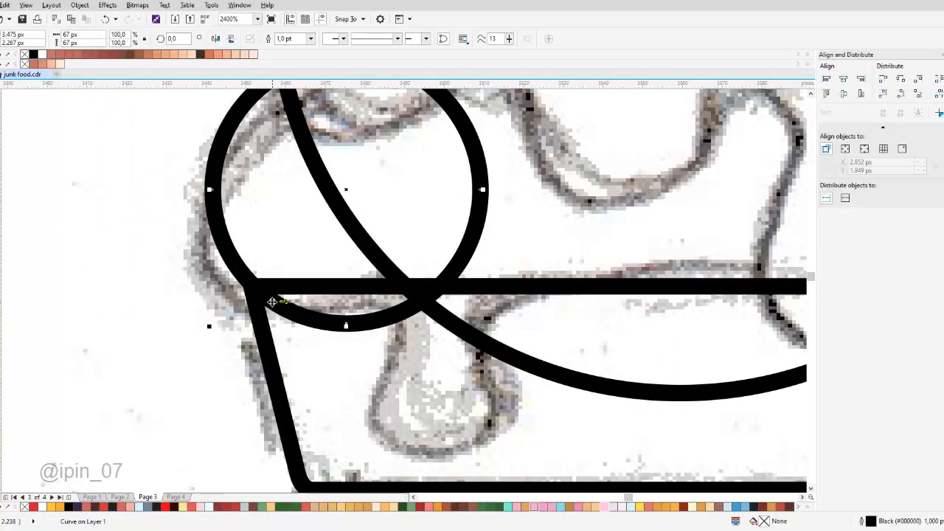
double_click(272, 303)
key(space)
click(265, 291)
double_click(265, 295)
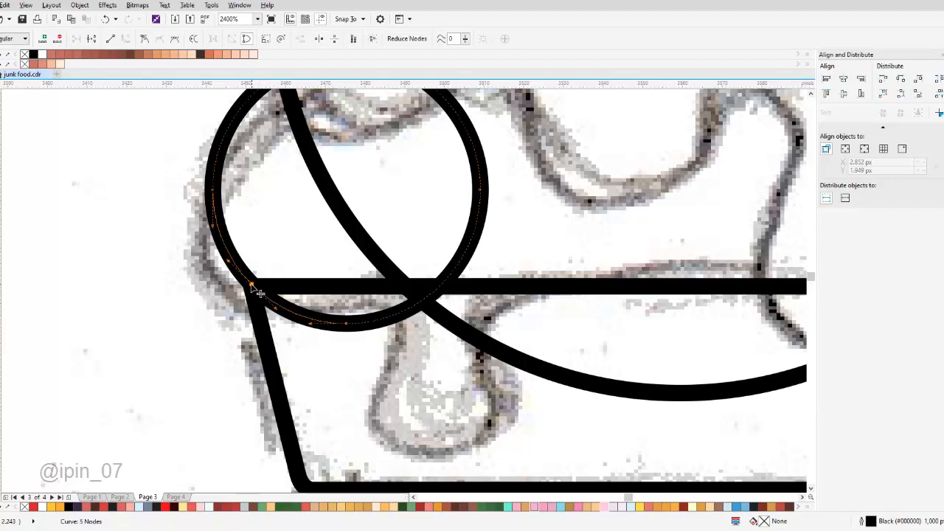
click(253, 287)
Remove the lower inner segment of the left bulge, leaving an open arc ending at the rim's corner, and trim the right bulge to match
click(284, 310)
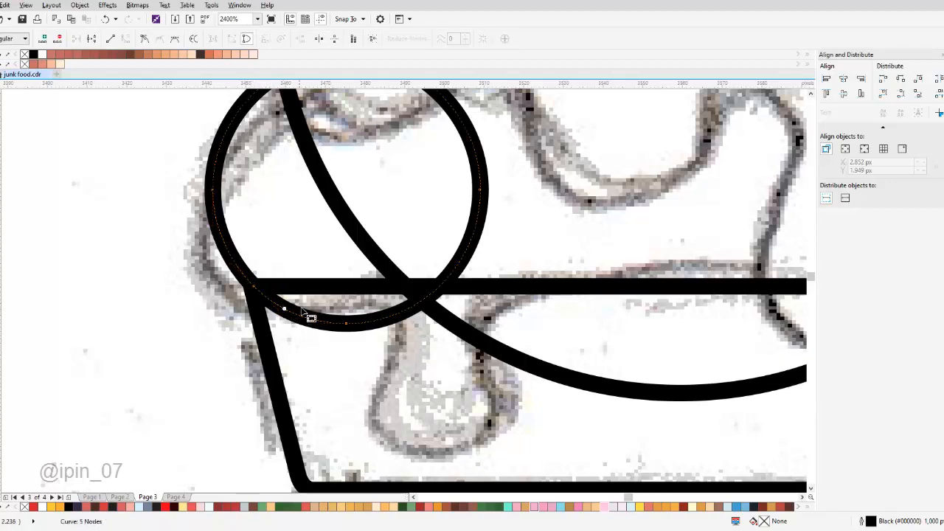
key(Delete)
drag(415, 314, 324, 331)
scroll(323, 332, down, 2)
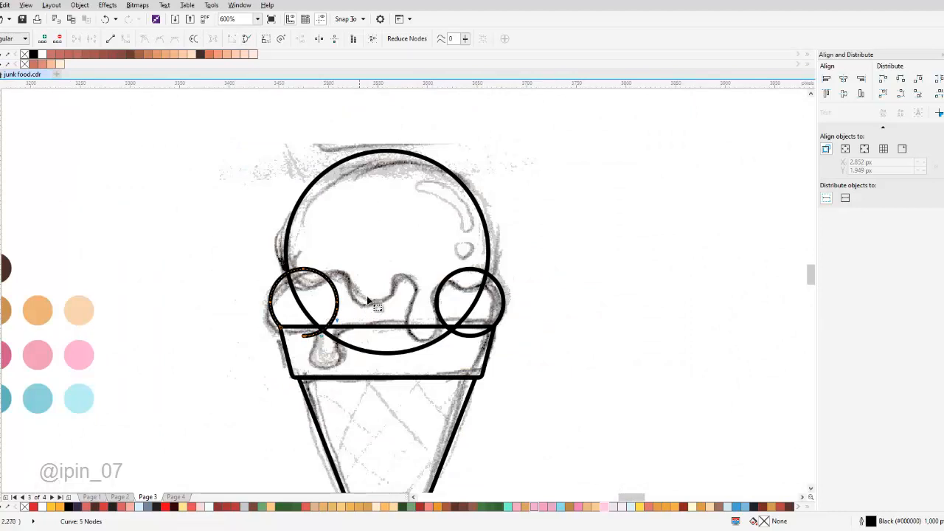
key(Delete)
scroll(465, 330, up, 2)
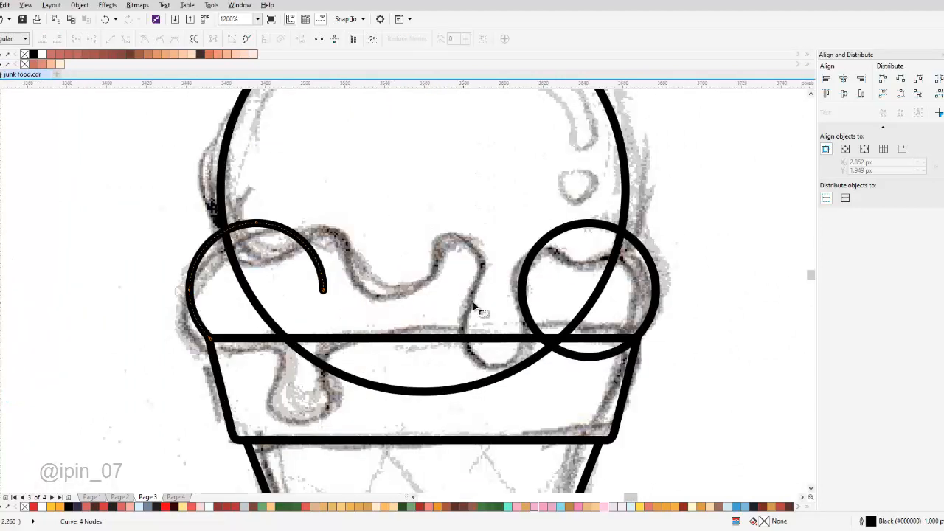
drag(579, 310, 483, 348)
scroll(500, 358, down, 2)
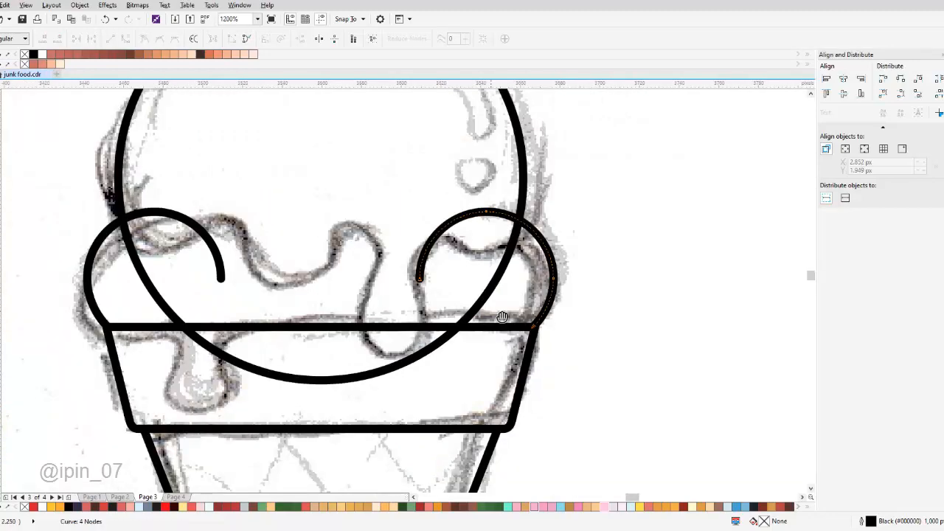
Add nodes to the scoop circle where it crosses the left and right bulge arcs
click(336, 276)
scroll(338, 277, up, 2)
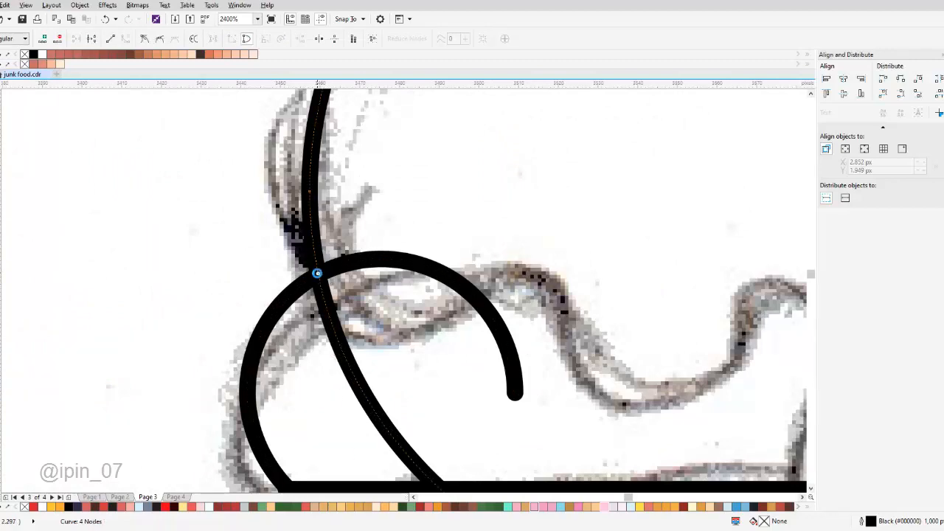
double_click(317, 273)
scroll(317, 273, down, 2)
scroll(568, 273, up, 3)
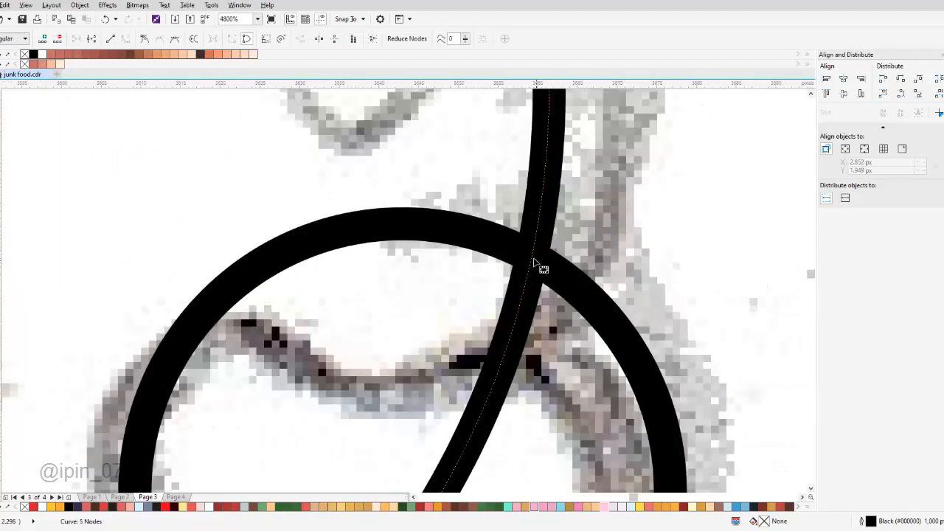
double_click(536, 263)
scroll(535, 262, down, 3)
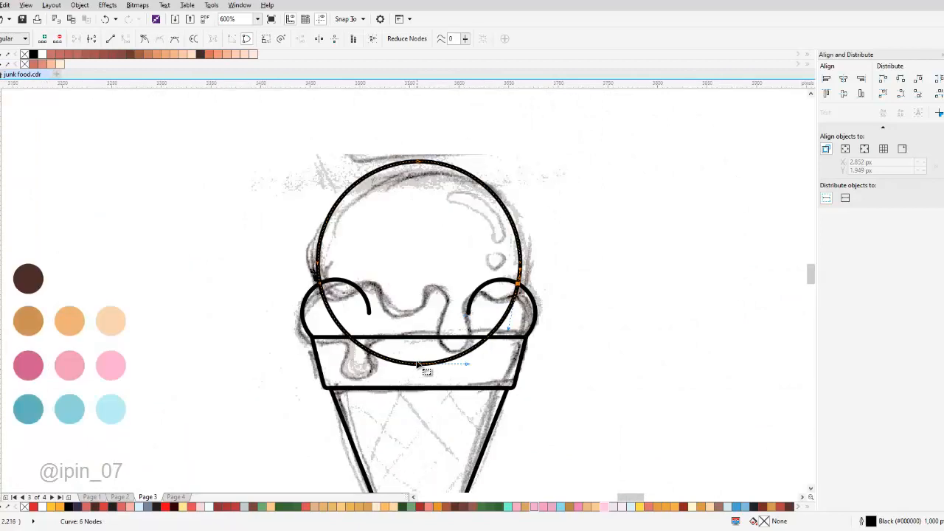
Delete the lower part of the scoop circle between the two bulges so its outline is open
click(411, 364)
key(Delete)
drag(407, 348, 450, 392)
key(Delete)
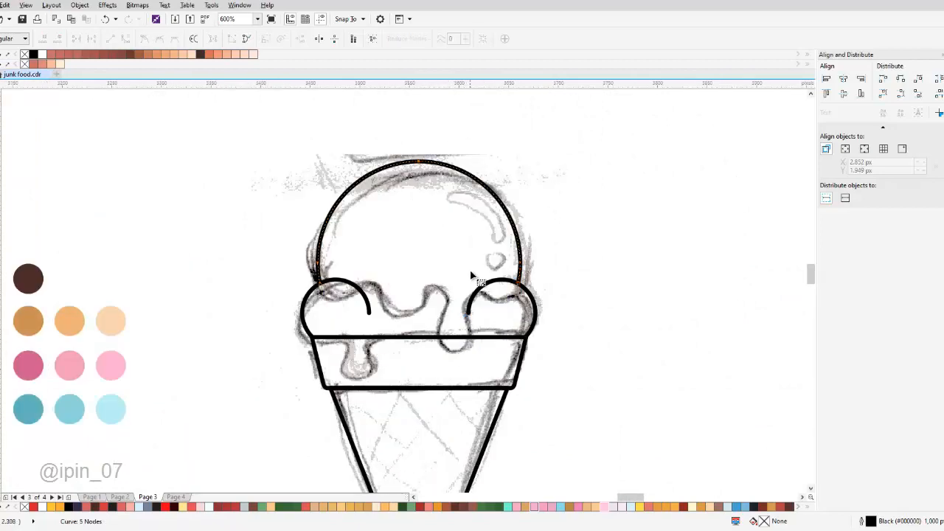
scroll(474, 259, up, 1)
scroll(462, 281, down, 2)
key(space)
drag(373, 248, 139, 248)
key(ctrl+z)
Enlarge the open scoop outline proportionally to about 214 by 129 px over the sketch
scroll(444, 266, up, 1)
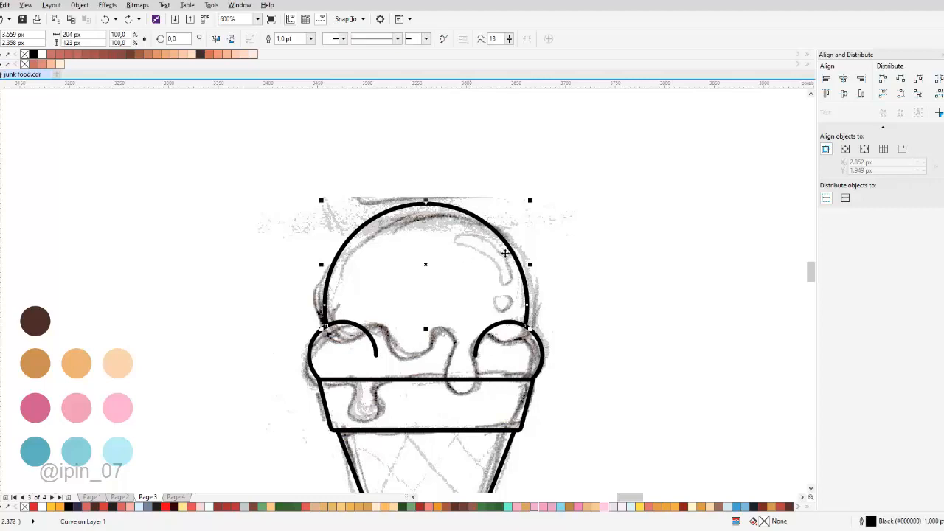
drag(531, 266, 534, 270)
drag(534, 200, 535, 197)
scroll(550, 283, down, 1)
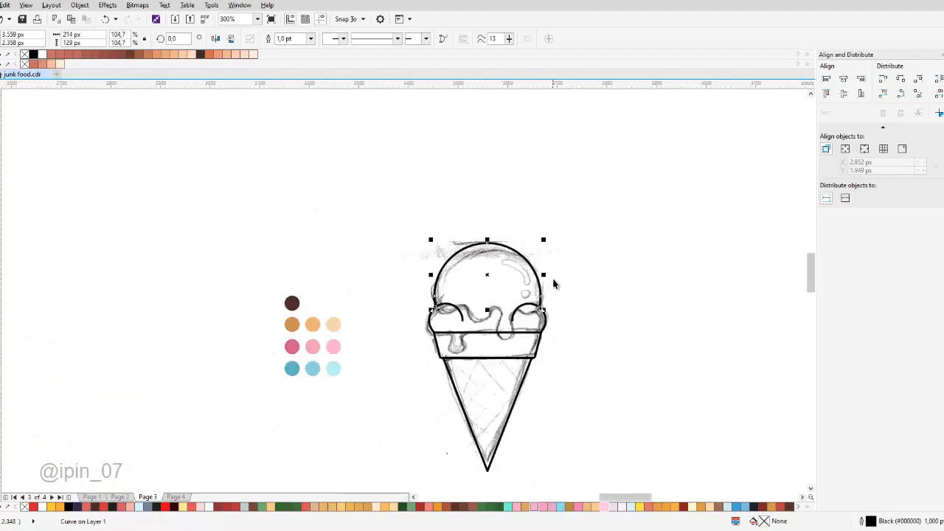
drag(557, 263, 317, 262)
scroll(495, 265, down, 1)
scroll(560, 287, up, 1)
key(ctrl+z)
scroll(465, 280, up, 3)
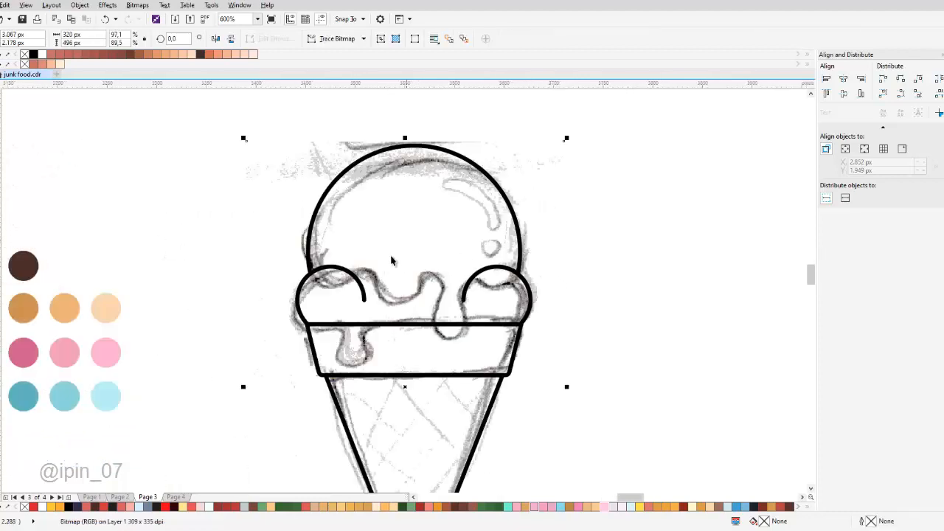
Extend the scoop outline from its left end with a Bezier curve tracing the sketched wavy edge through to the second crest
double_click(241, 270)
key(space)
scroll(257, 294, down, 2)
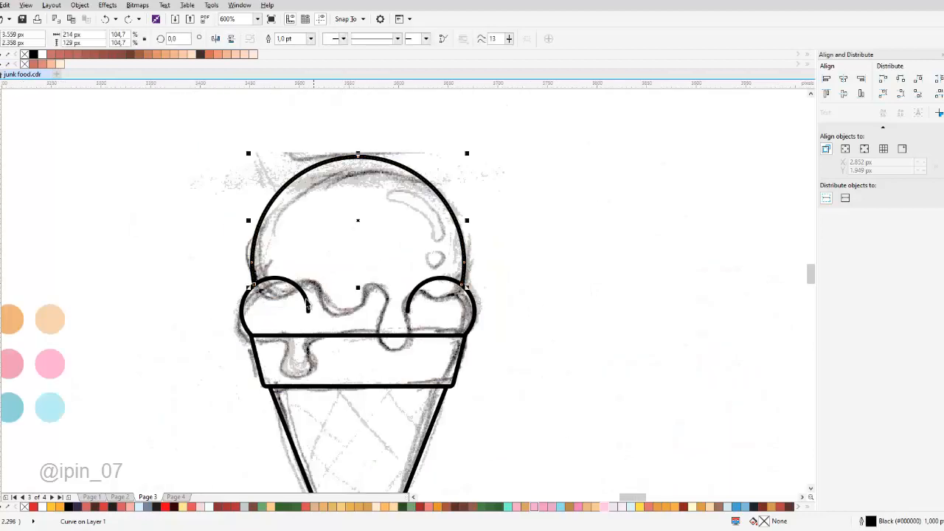
scroll(329, 281, up, 1)
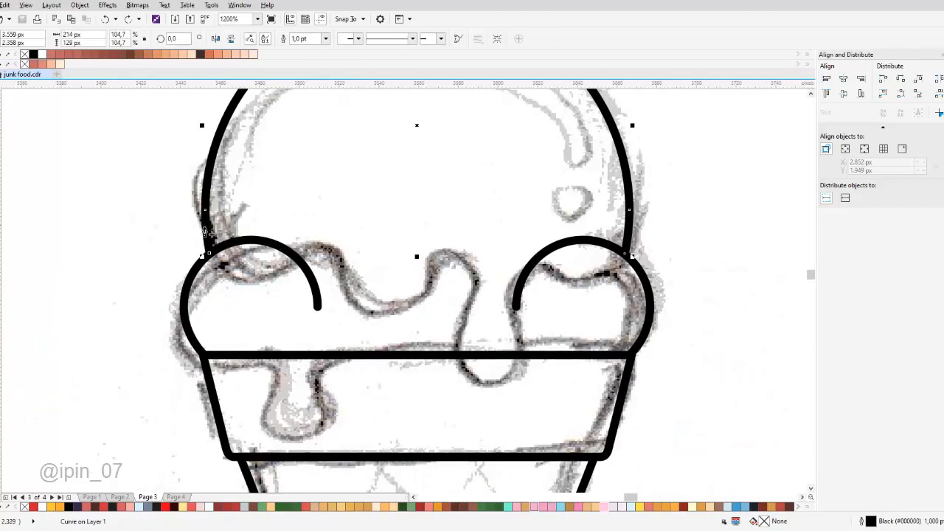
click(210, 254)
scroll(245, 277, up, 1)
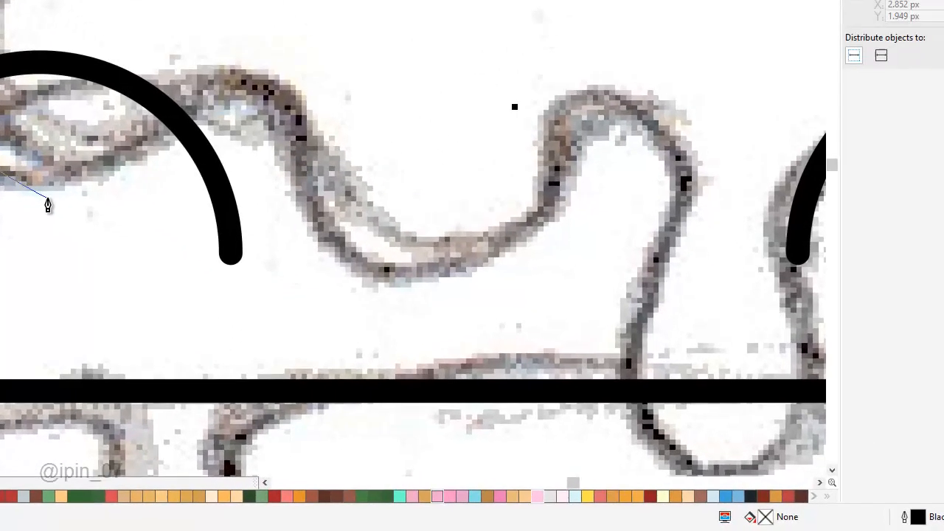
drag(261, 298, 315, 297)
drag(239, 107, 335, 105)
drag(387, 247, 215, 216)
drag(239, 270, 384, 286)
drag(432, 84, 564, 77)
drag(502, 264, 390, 120)
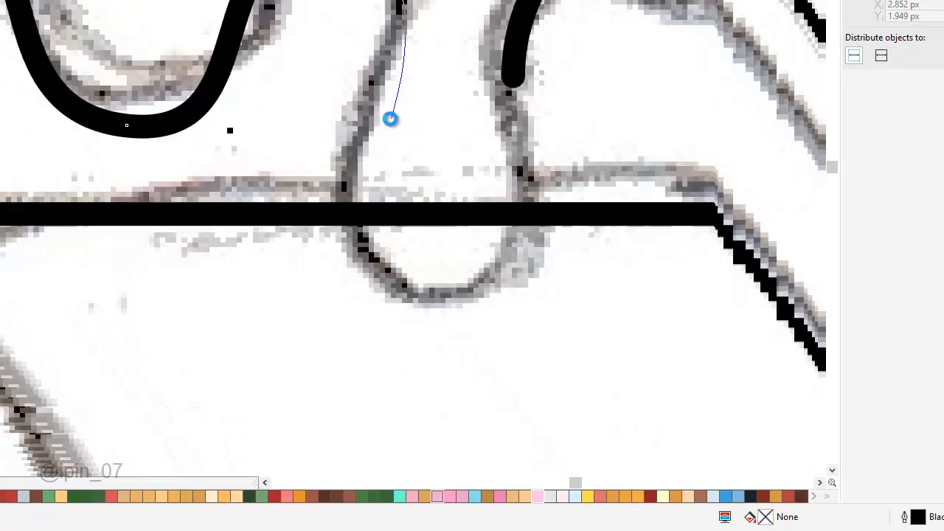
Continue the Bezier curve around the long drip hanging over the rim and up to the crest inside the right bulge
drag(345, 237, 371, 338)
scroll(531, 249, up, 1)
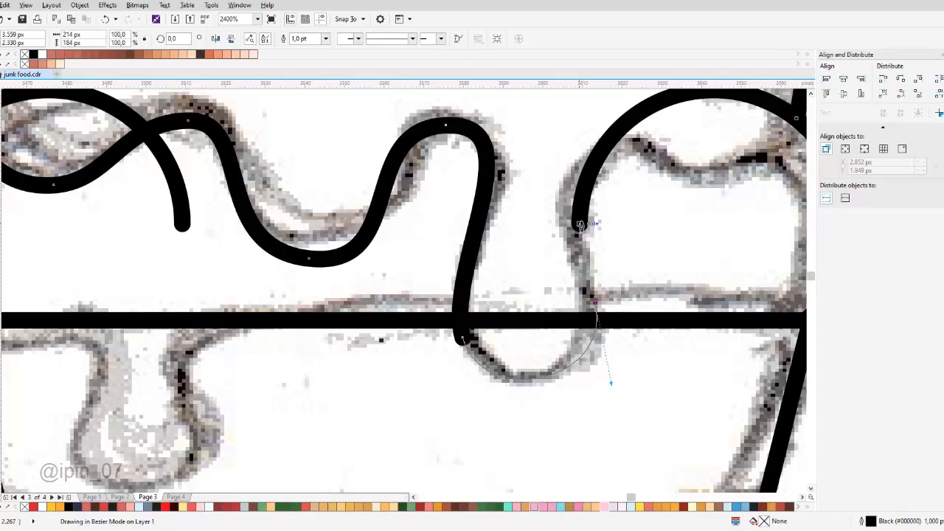
drag(530, 251, 506, 99)
scroll(433, 134, up, 1)
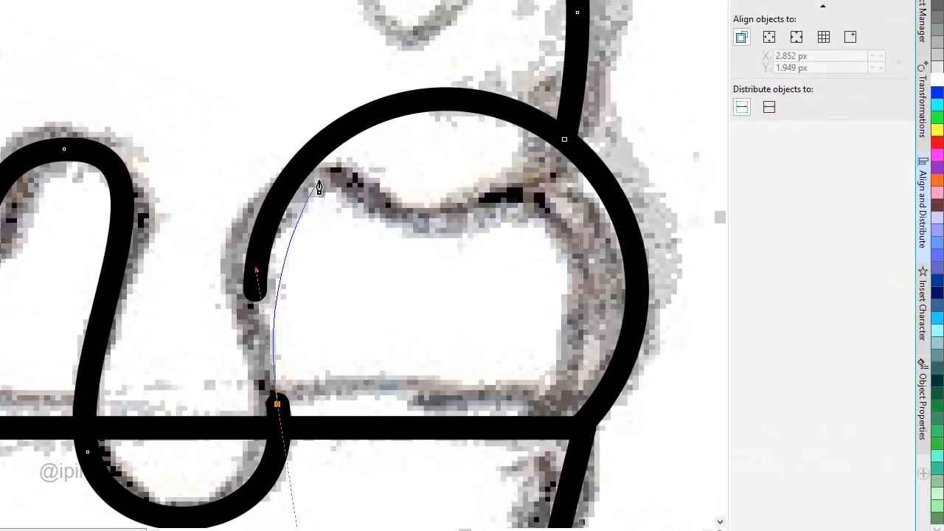
drag(314, 174, 375, 175)
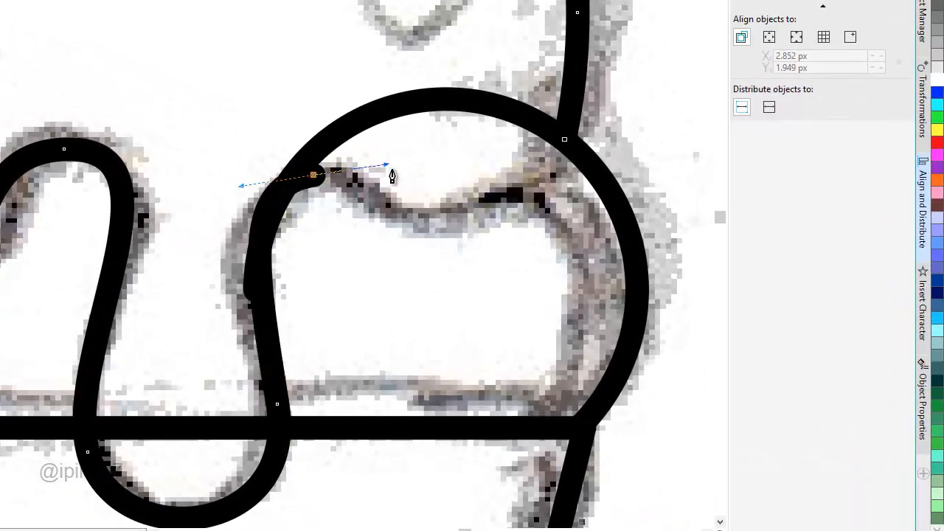
mouse_move(564, 138)
mouse_down()
mouse_move(467, 299)
mouse_move(459, 331)
mouse_up()
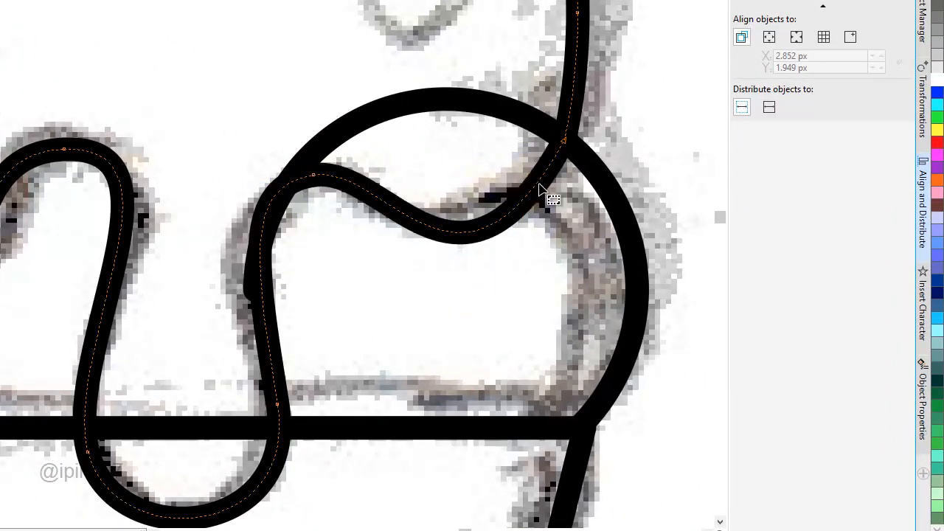
drag(475, 93, 316, 151)
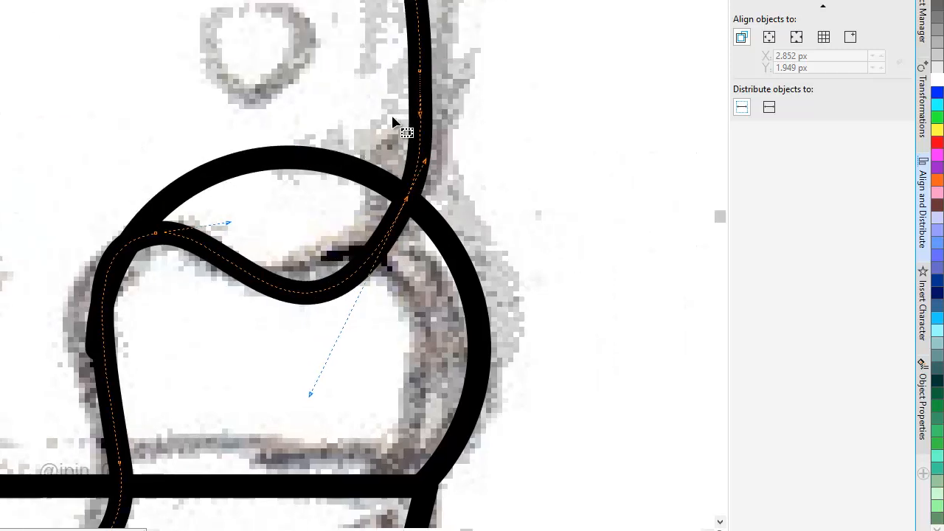
drag(368, 48, 468, 135)
key(Delete)
drag(403, 203, 396, 200)
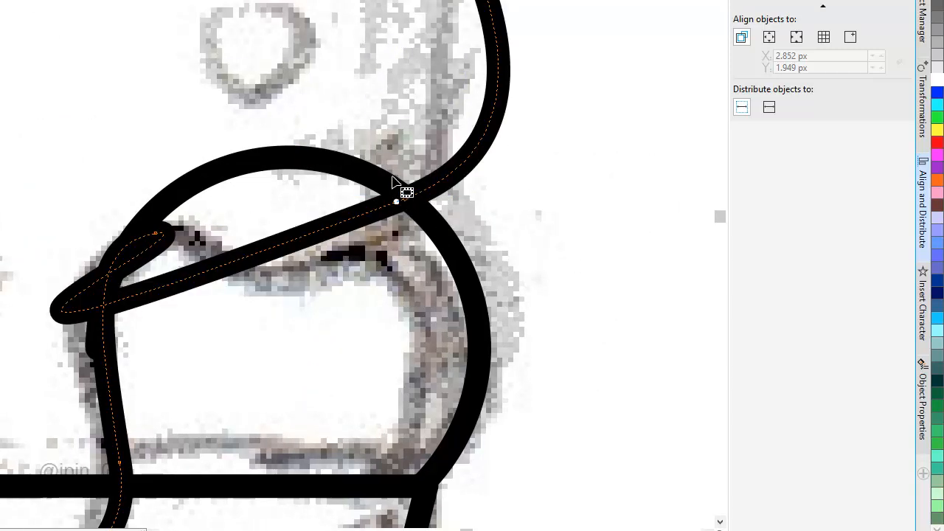
key(ctrl+z)
key(ctrl+z)
key(ctrl+z)
key(ctrl+z)
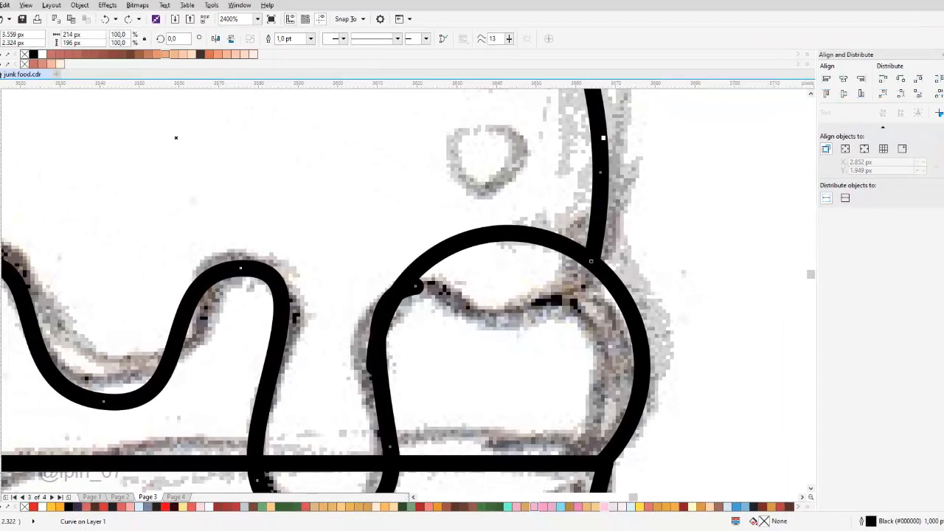
Resume the curve at the right crest, draw the last dip, and close the outline at the scoop's right end
drag(417, 286, 466, 280)
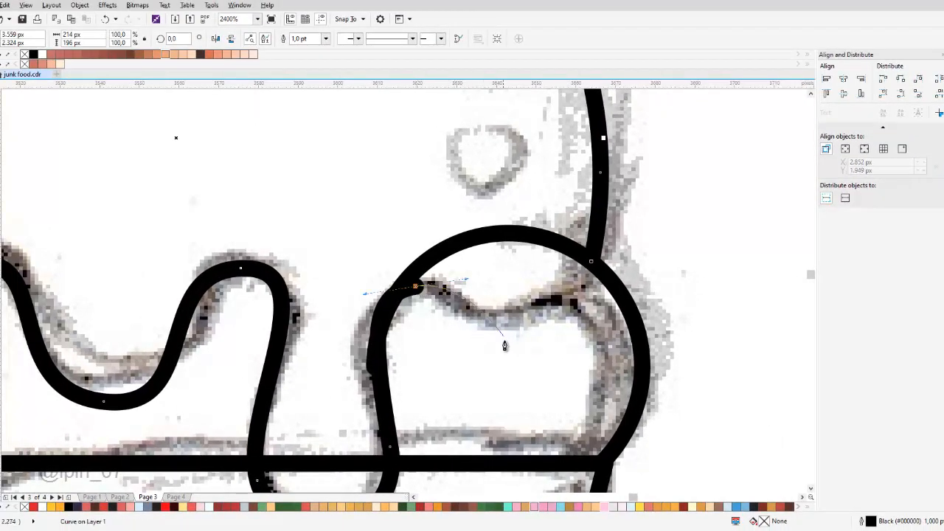
drag(500, 344, 560, 310)
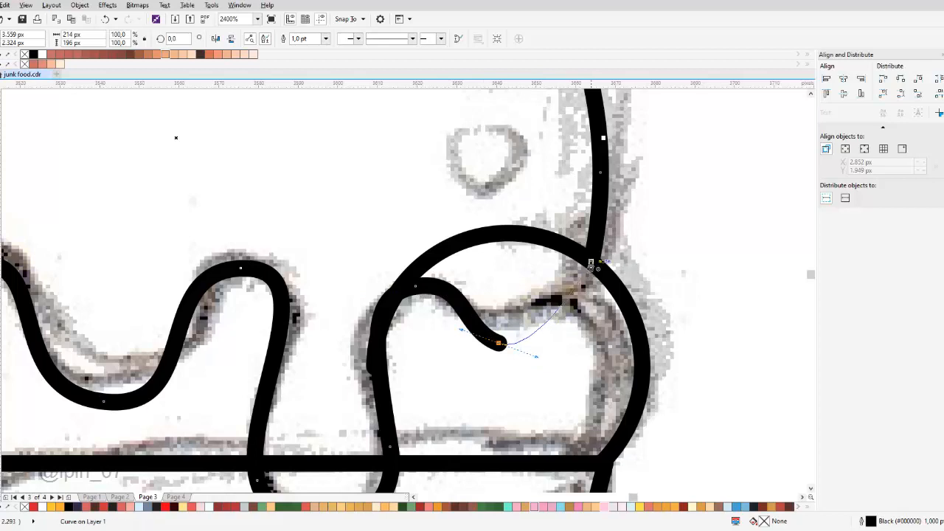
click(591, 262)
scroll(486, 304, down, 2)
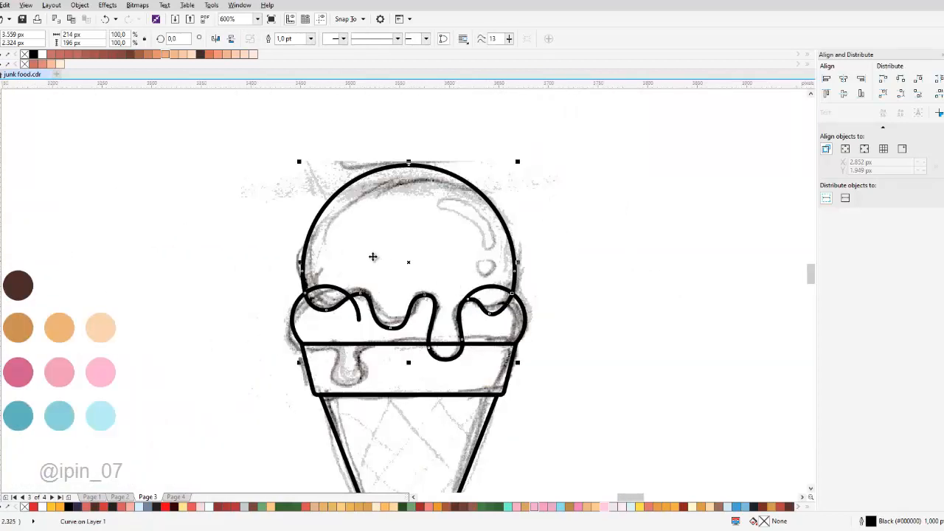
Delete the extra node on the scoop's right side and make all remaining outline nodes smooth
scroll(372, 256, up, 1)
key(F10)
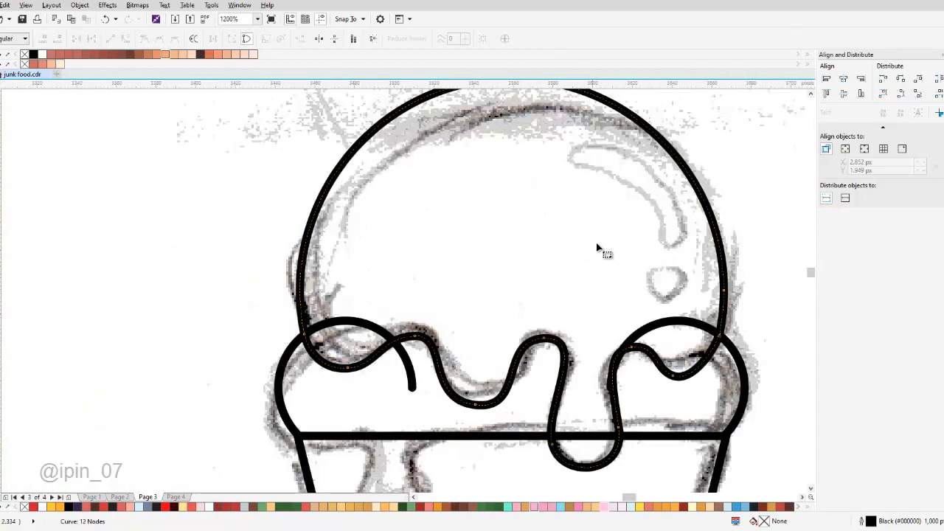
drag(759, 304, 759, 306)
key(Delete)
drag(660, 304, 621, 290)
key(ctrl+a)
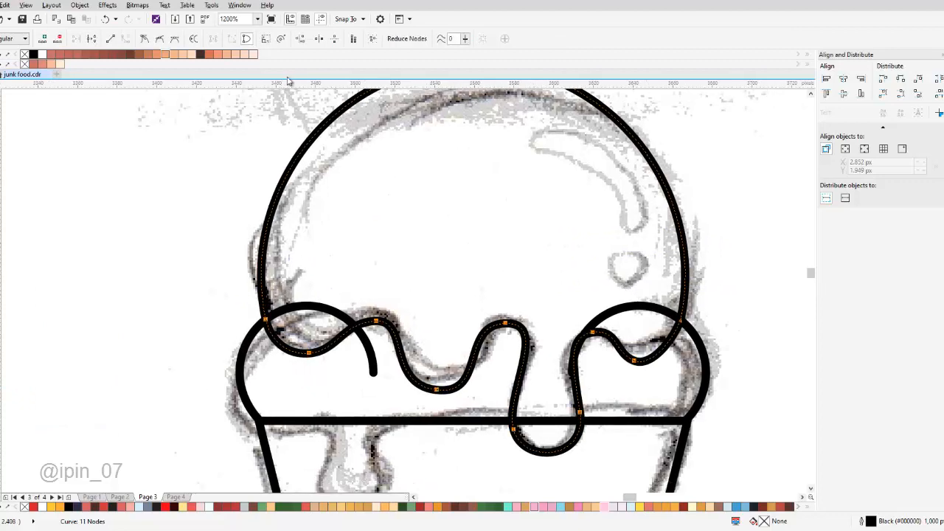
click(162, 40)
Raise the scoop outline's right crest node and lengthen its left handle to round the edge beside the long drip
scroll(438, 273, up, 1)
drag(384, 238, 523, 300)
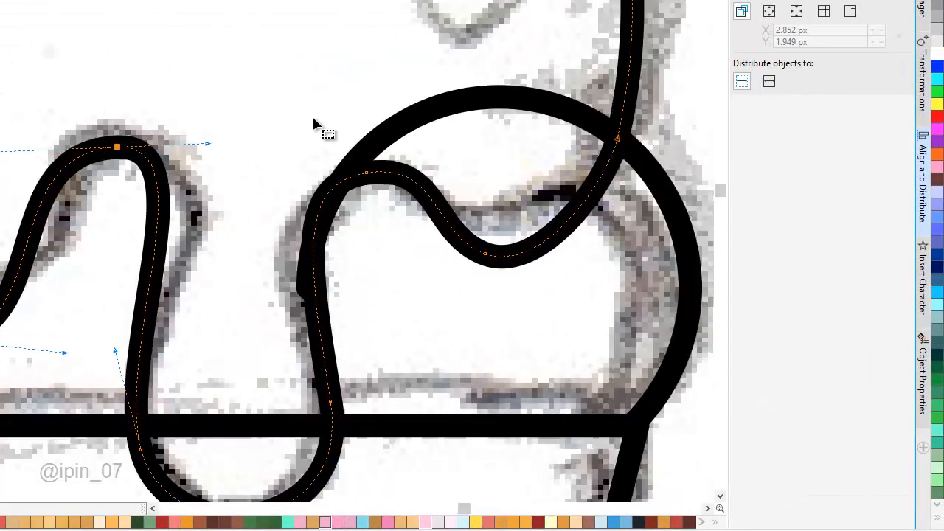
click(634, 321)
drag(367, 176, 314, 174)
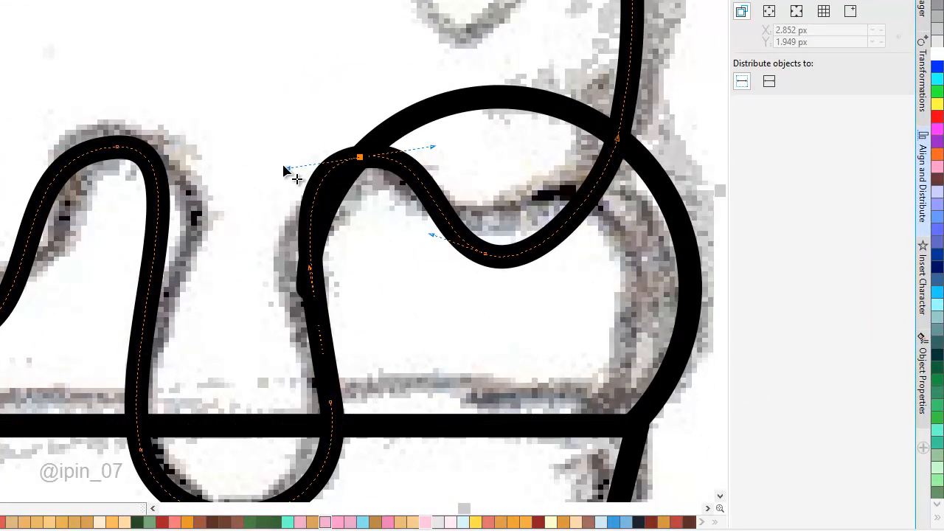
drag(286, 127, 403, 192)
drag(288, 169, 264, 169)
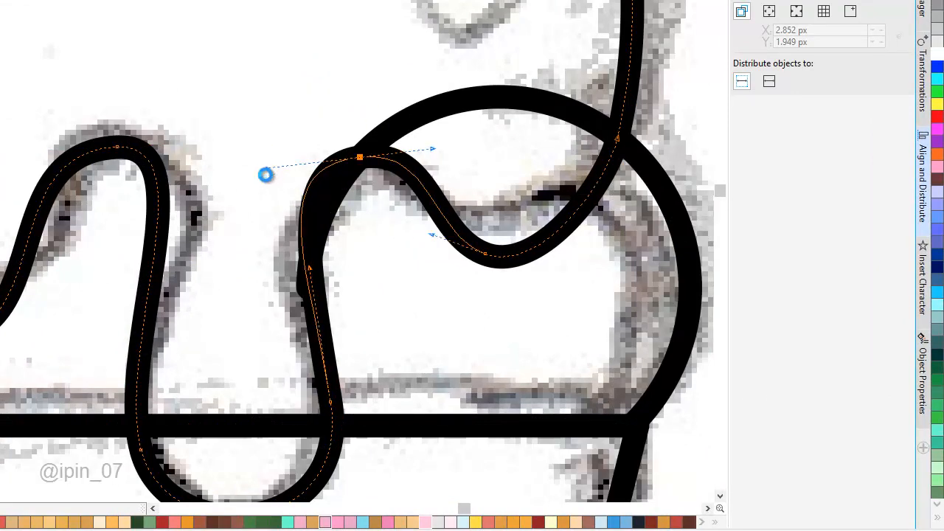
drag(268, 310, 244, 154)
Adjust the curve handles of the lower nodes on the long drip to reshape its rounded end
drag(244, 154, 333, 281)
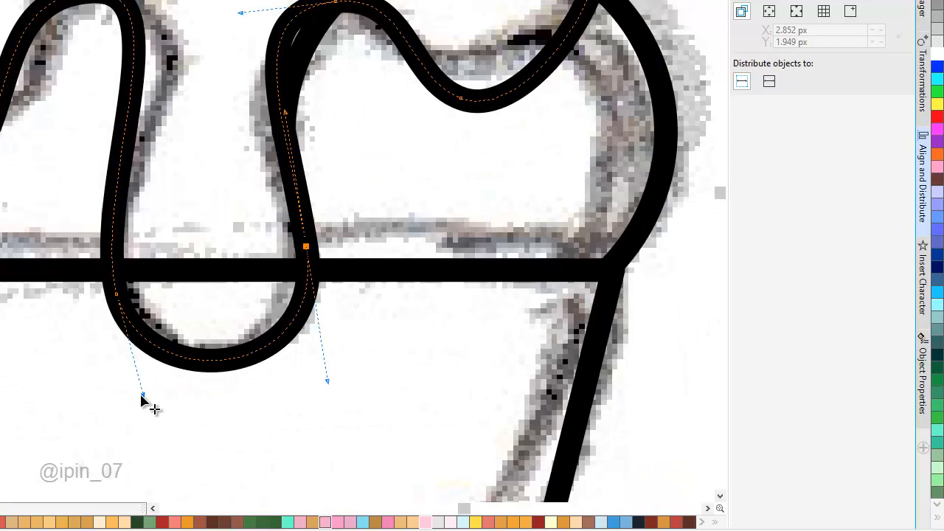
drag(142, 396, 135, 398)
drag(43, 25, 183, 95)
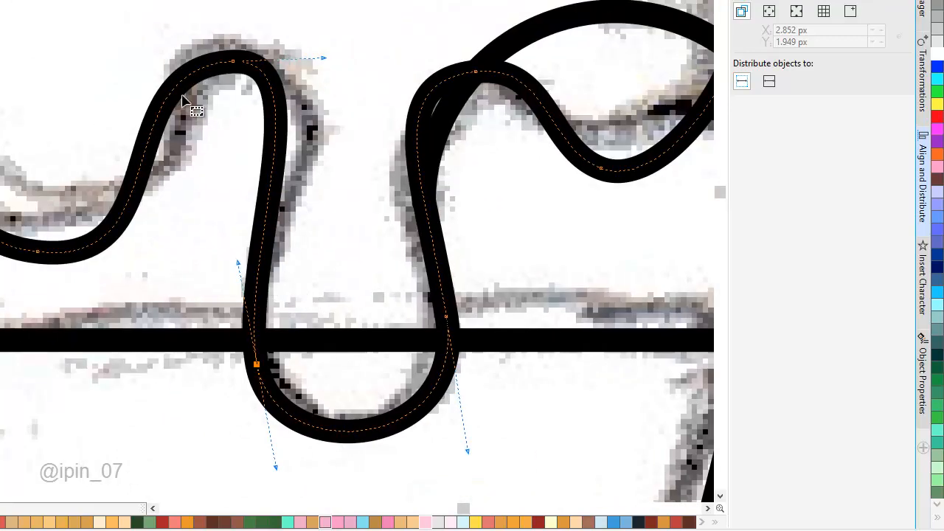
Reshape the second crest and the middle dip of the scoop outline by adjusting their curve handles
drag(193, 36, 276, 111)
drag(101, 67, 112, 47)
drag(2, 170, 152, 295)
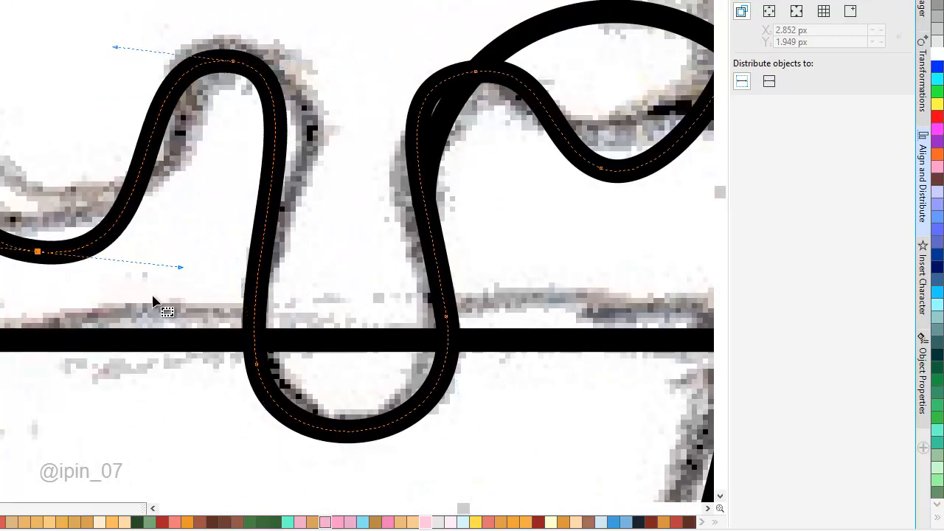
drag(181, 266, 210, 254)
drag(3, 70, 99, 84)
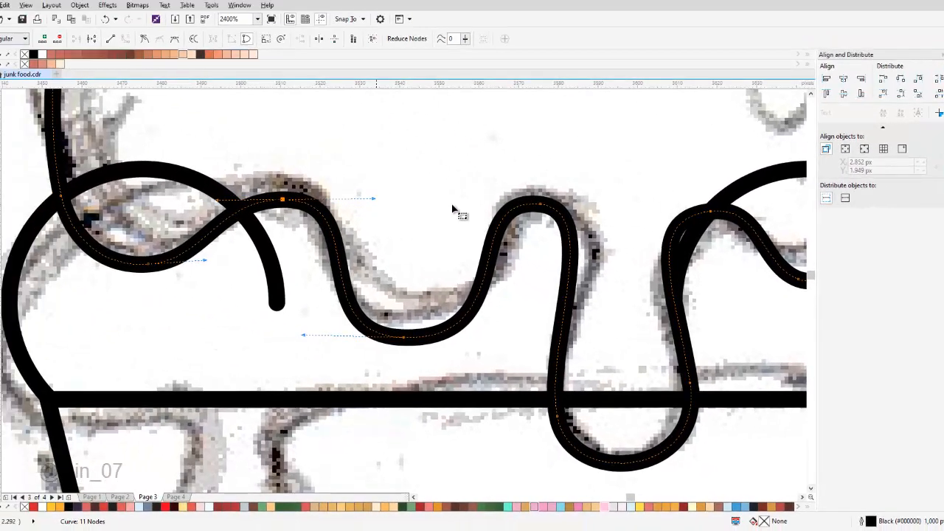
Level the last dip's handles and shorten the right crest's left handle to smooth the scoop edge there
scroll(208, 101, down, 3)
scroll(582, 221, up, 2)
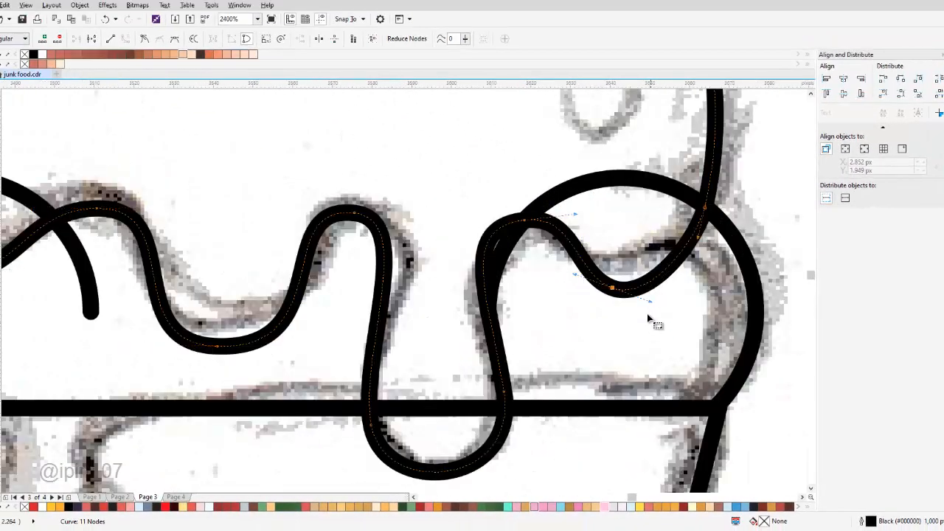
drag(577, 280, 670, 289)
drag(506, 197, 590, 248)
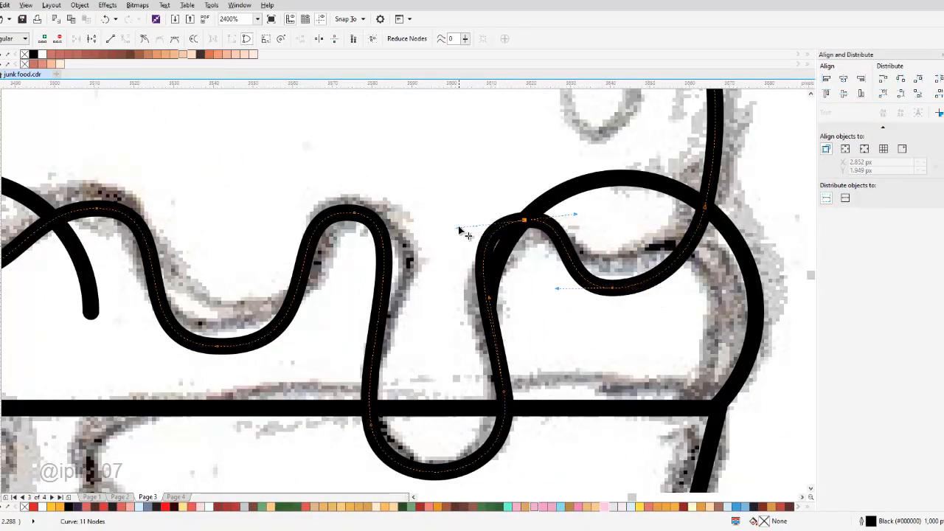
drag(459, 229, 480, 223)
Fine-tune the handles on both sides of the second crest, between the middle dip and the long drip
scroll(525, 227, down, 1)
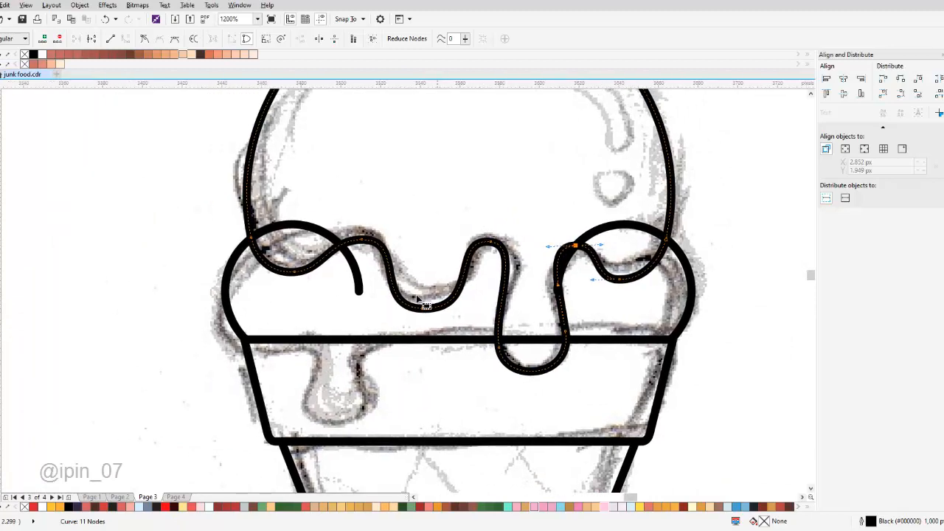
click(422, 302)
scroll(422, 302, up, 1)
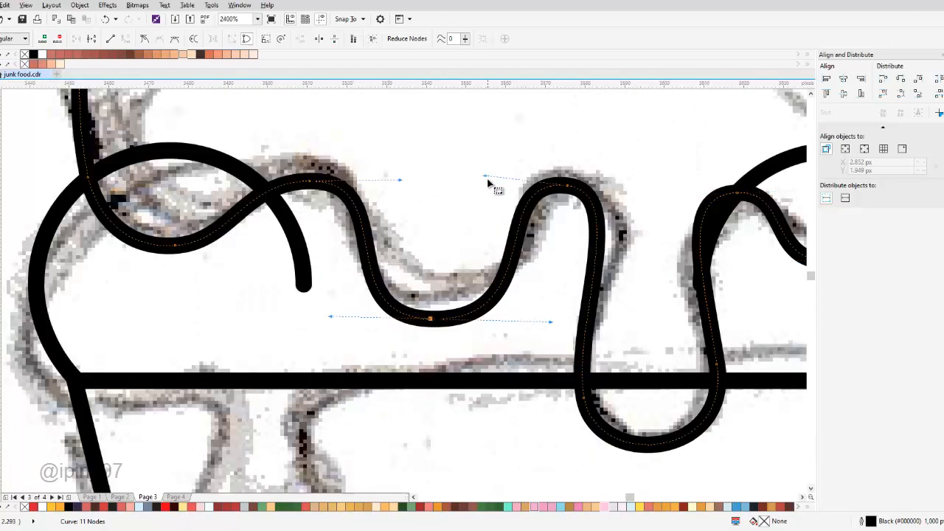
drag(485, 177, 480, 179)
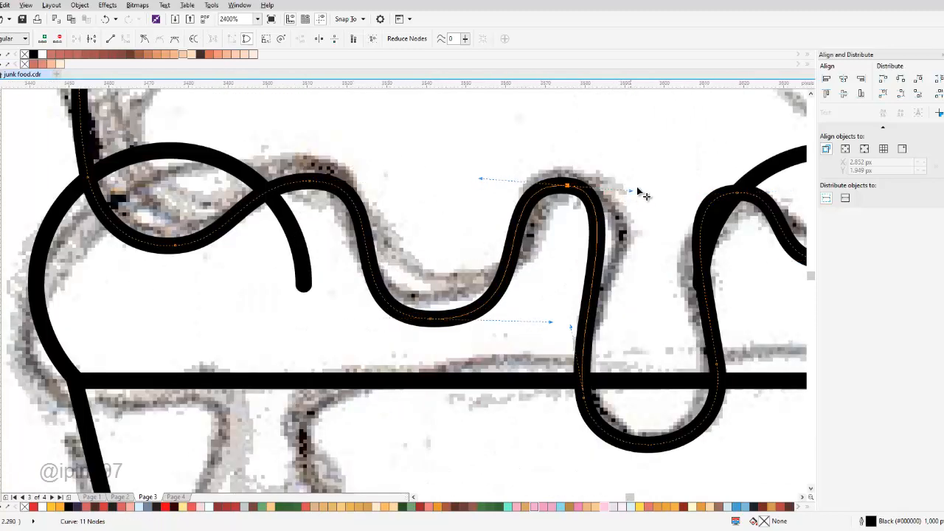
drag(634, 191, 645, 188)
Select the left bulge arc and delete its inner end node so the arc stops at its top
scroll(465, 195, down, 1)
drag(338, 173, 355, 275)
scroll(335, 288, down, 1)
key(space)
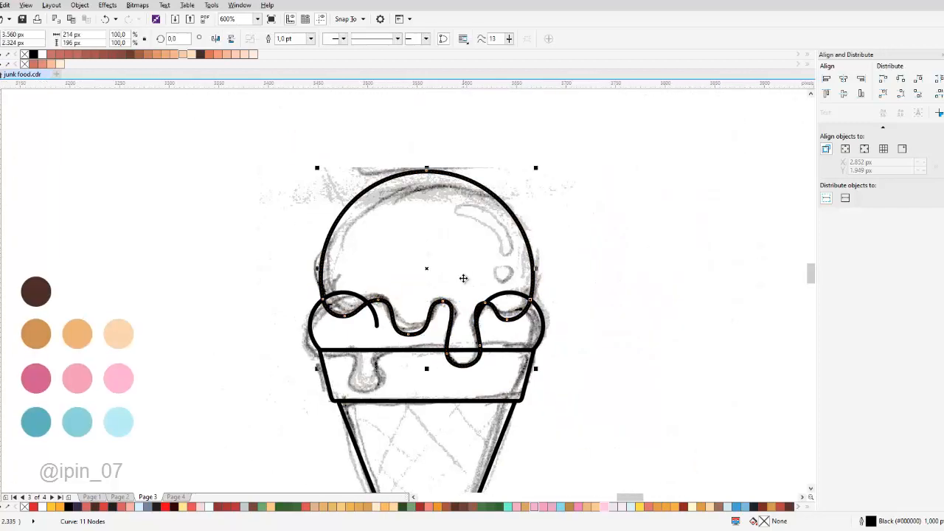
drag(463, 278, 461, 264)
drag(403, 326, 405, 270)
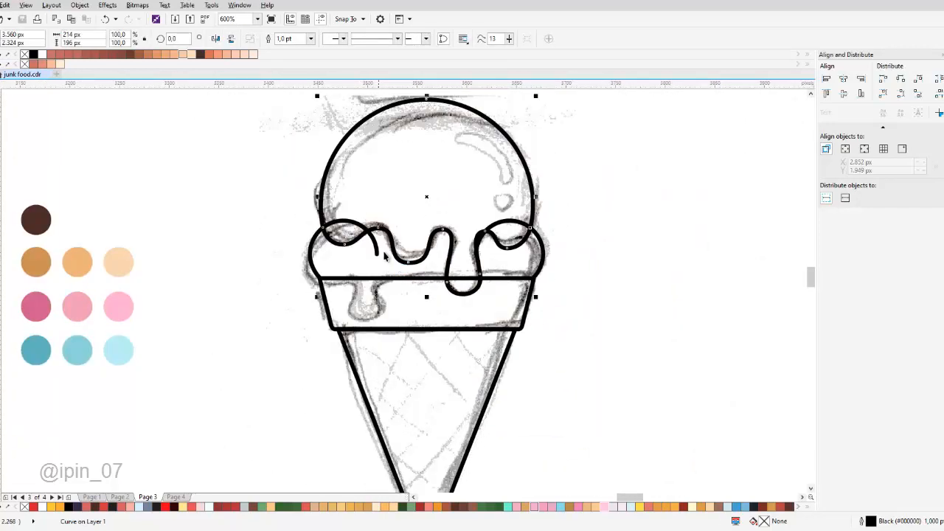
scroll(384, 234, up, 2)
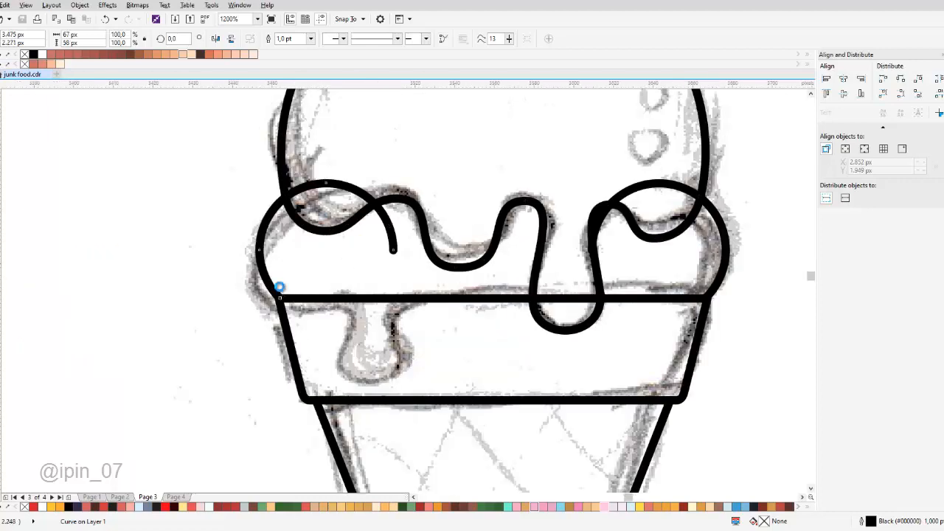
scroll(276, 285, up, 1)
drag(492, 173, 464, 274)
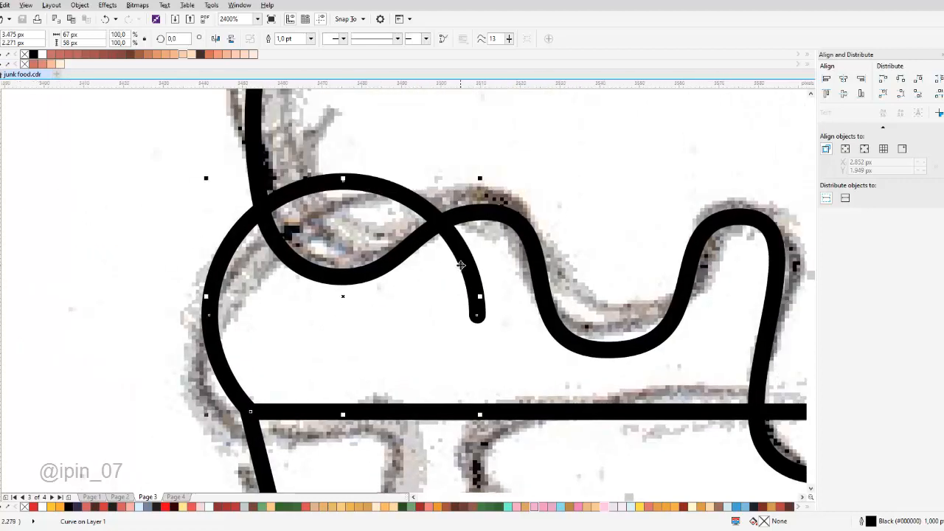
key(F10)
scroll(602, 358, down, 1)
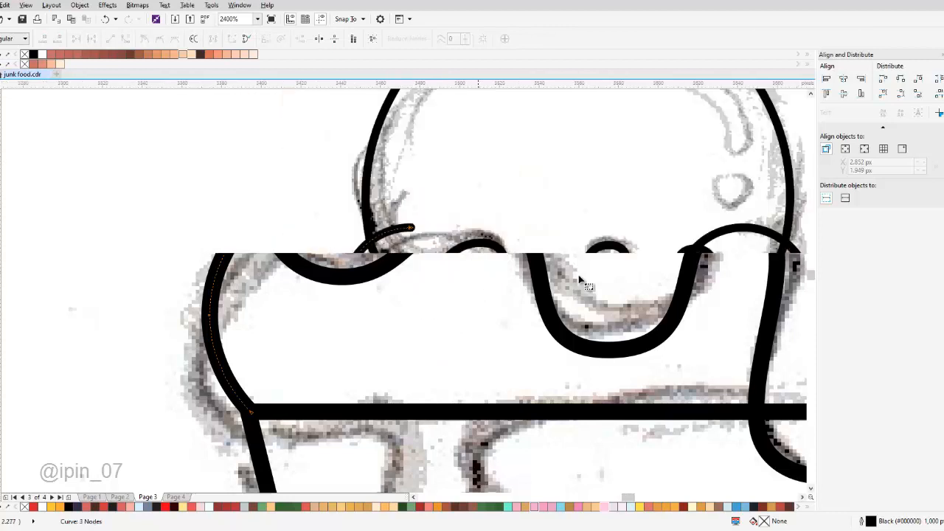
Delete the inner end node of the right bulge arc to match the left one
drag(488, 295, 532, 340)
key(Delete)
drag(446, 292, 448, 286)
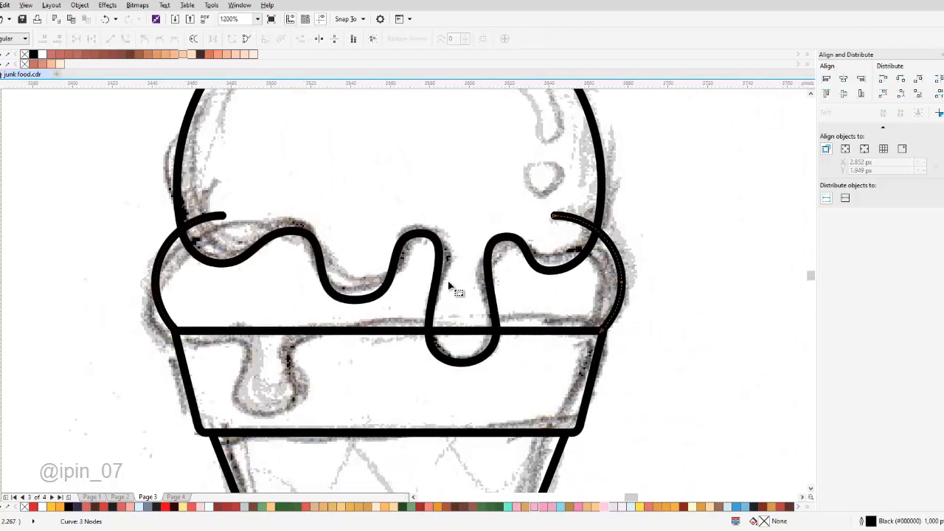
Extend the left bulge arc from its lower end with a Bezier curve along the rim to the short drip's upper left
key(F5)
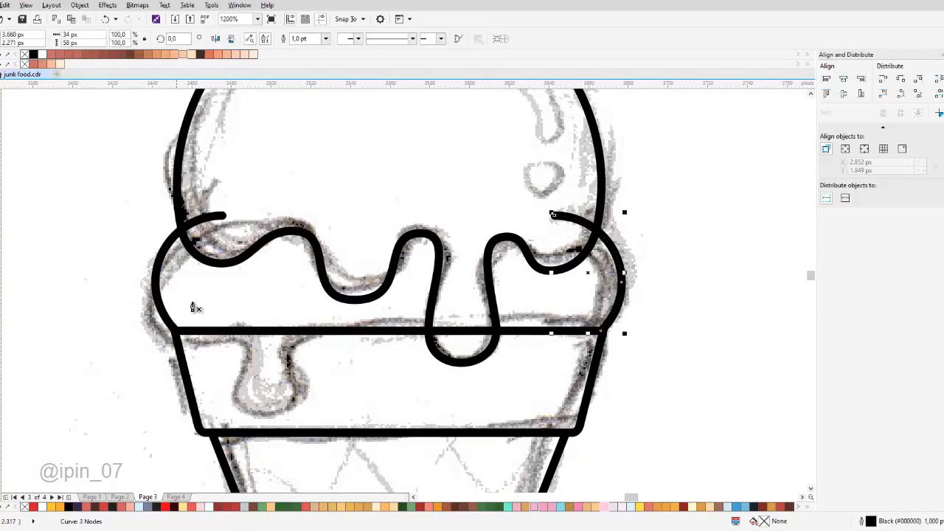
scroll(197, 328, up, 1)
key(space)
click(146, 320)
key(space)
click(157, 334)
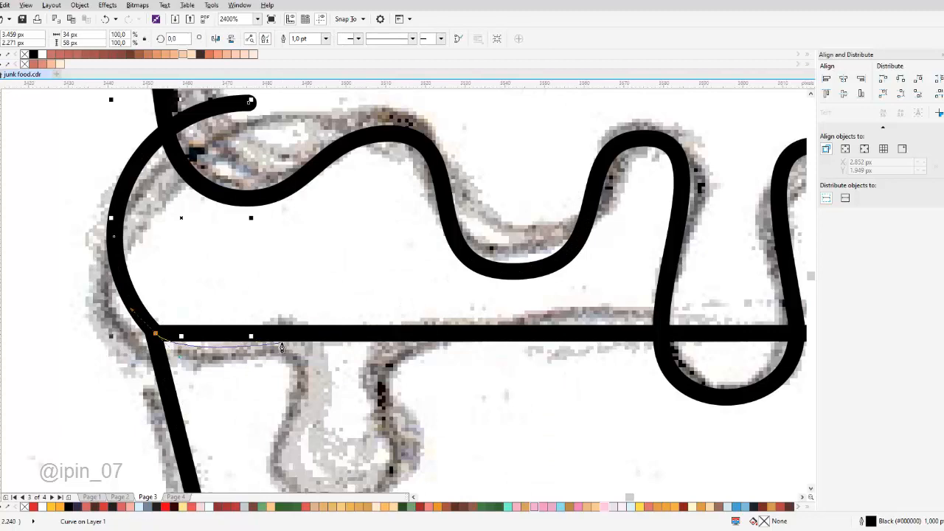
scroll(222, 328, down, 1)
drag(299, 291, 314, 312)
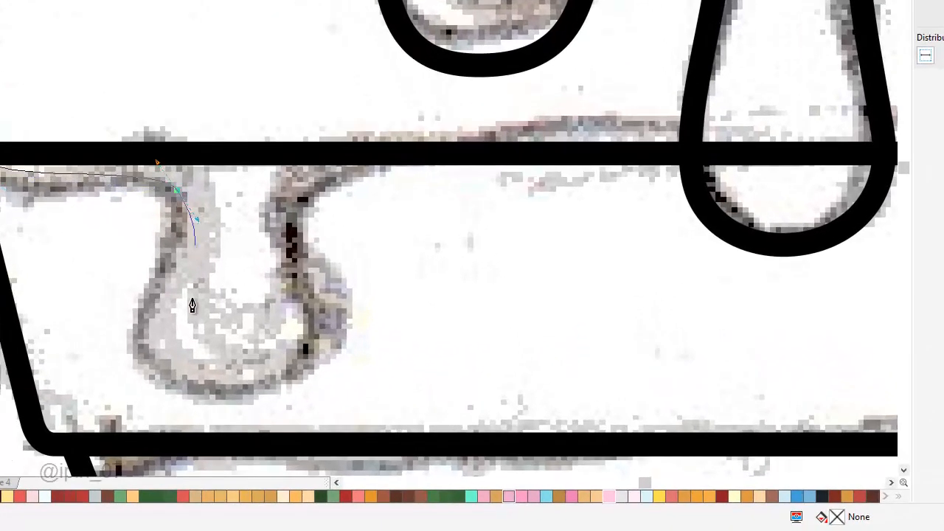
Continue the Bezier curve around the short drip's bottom and up its right side, undoing and redrawing the misplaced segments
drag(211, 392, 292, 303)
drag(247, 132, 224, 135)
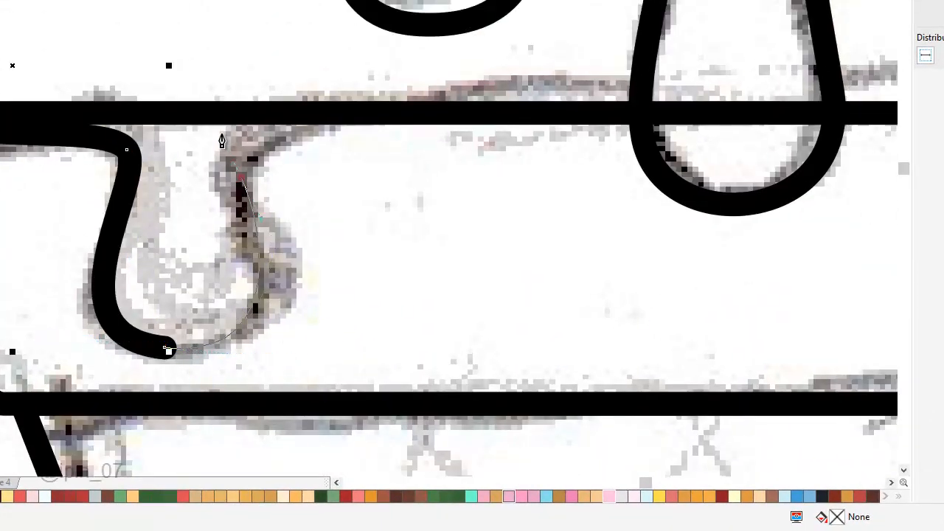
drag(315, 121, 207, 146)
key(ctrl+z)
key(ctrl+z)
drag(70, 362, 195, 362)
drag(134, 215, 135, 138)
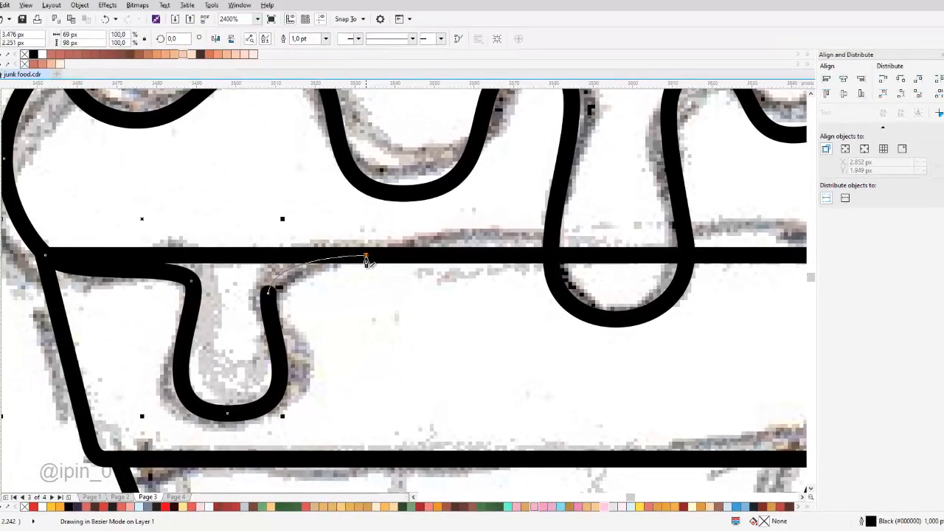
Curve the line from the short drip back onto the rim and run it straight to the rim's right corner
click(269, 138)
scroll(354, 149, down, 1)
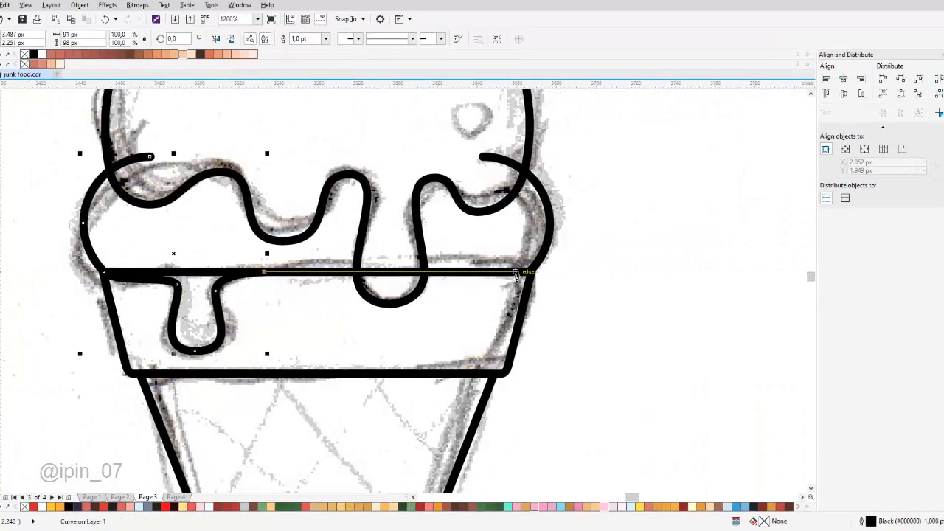
click(529, 271)
Weld the new drip curve with the right bulge arc into one curve
key(space)
shift+click(537, 262)
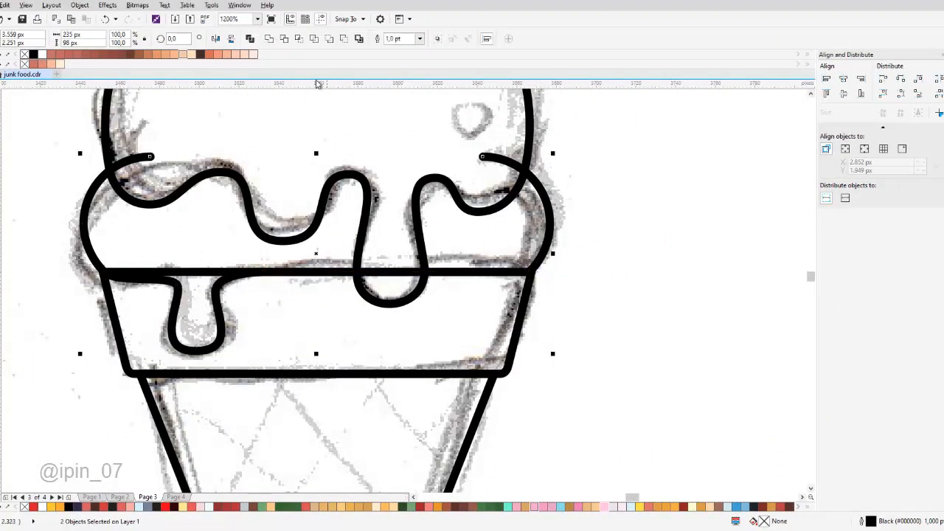
click(269, 41)
scroll(266, 269, up, 1)
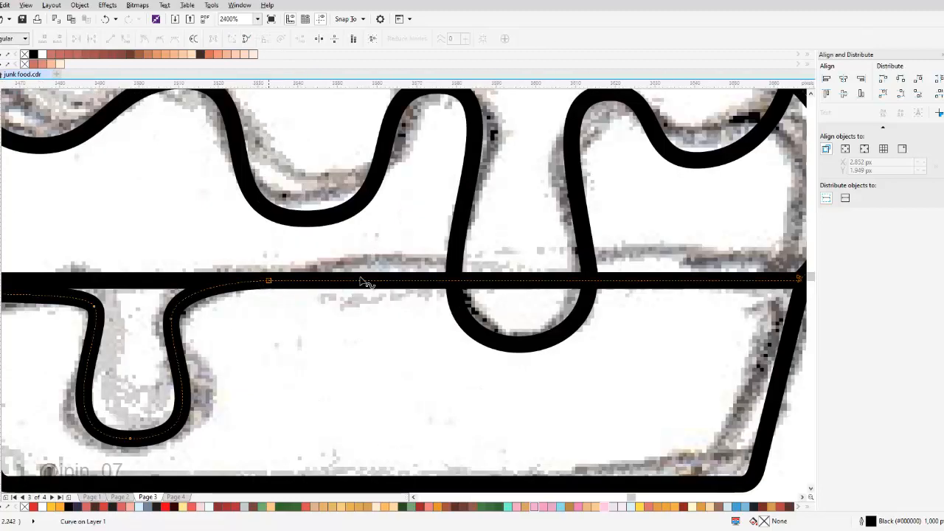
Select the three nodes around the short drip and make them smooth
scroll(700, 299, down, 1)
scroll(686, 279, up, 2)
drag(686, 283, 687, 285)
scroll(596, 276, down, 3)
scroll(439, 305, up, 2)
drag(336, 181, 535, 383)
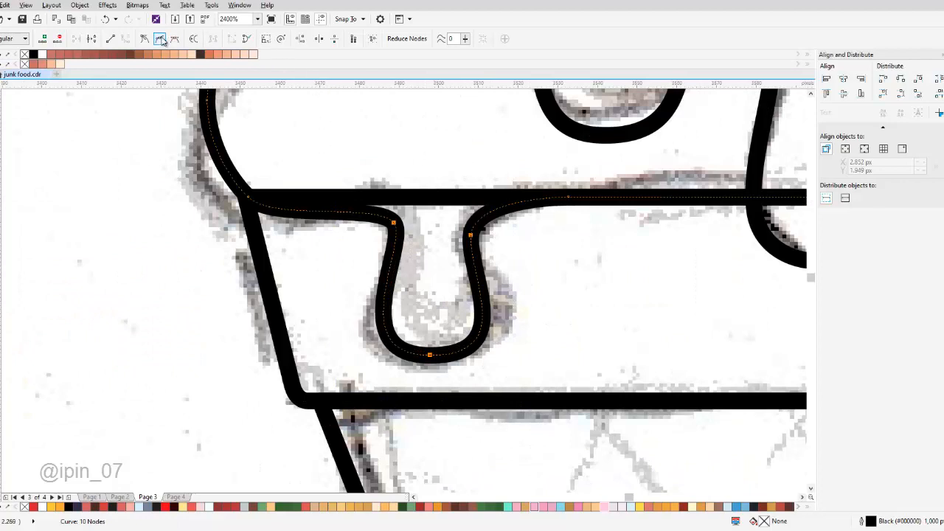
Flatten the curve between the rim's left corner and the short drip, and narrow the drip's left side and rounded bottom
drag(193, 204, 279, 178)
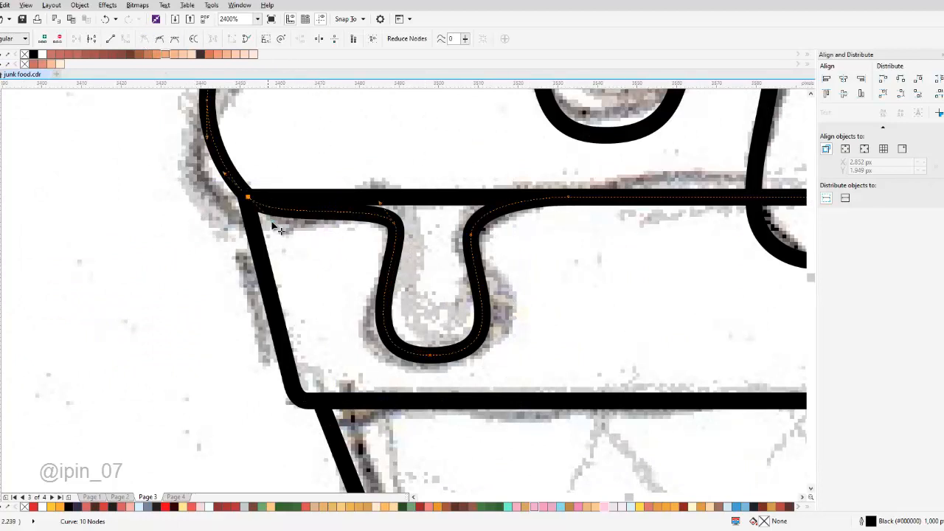
drag(281, 230, 332, 177)
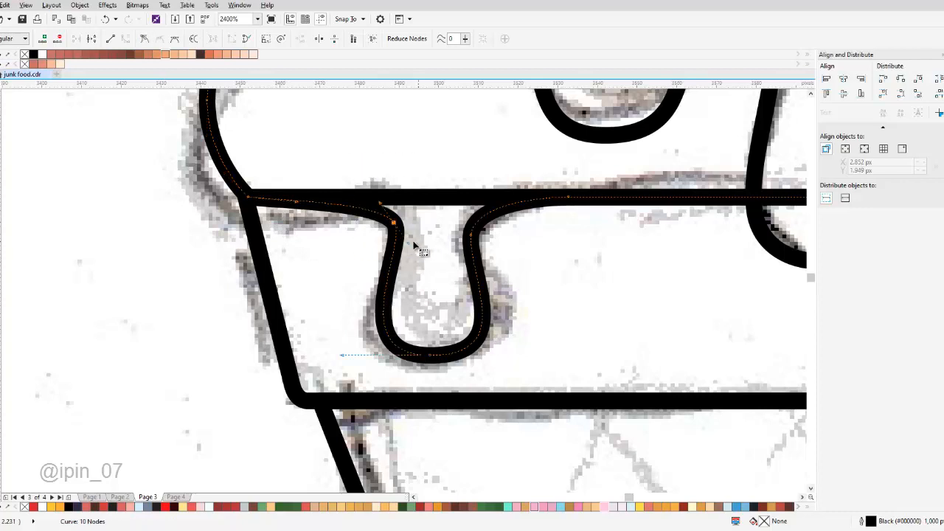
mouse_move(417, 248)
mouse_down()
mouse_move(425, 261)
mouse_move(417, 253)
mouse_up()
drag(409, 325, 462, 384)
drag(343, 355, 362, 355)
drag(518, 360, 503, 358)
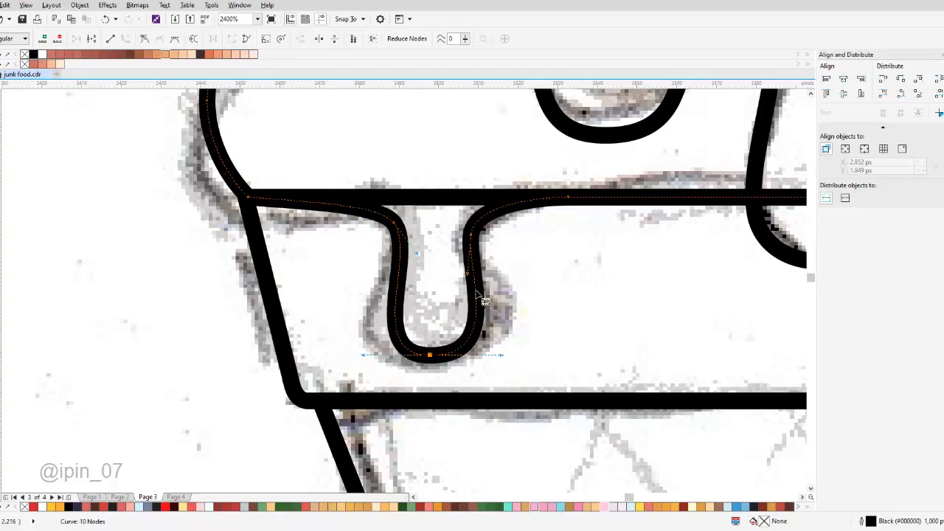
Reshape the short drip's right side by adjusting the handles of its upper right and bottom nodes
drag(467, 273, 482, 296)
scroll(487, 281, down, 2)
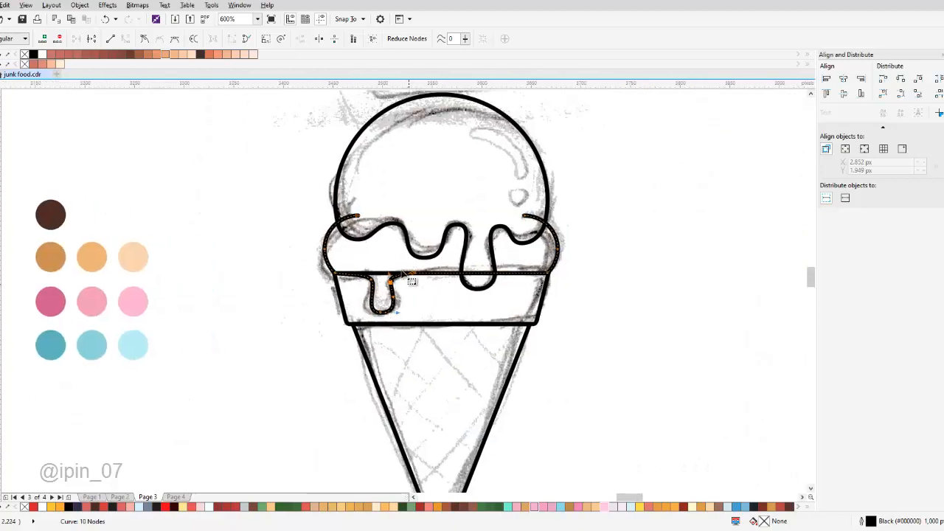
scroll(401, 271, up, 2)
drag(365, 326, 354, 319)
scroll(425, 316, down, 2)
scroll(418, 346, up, 2)
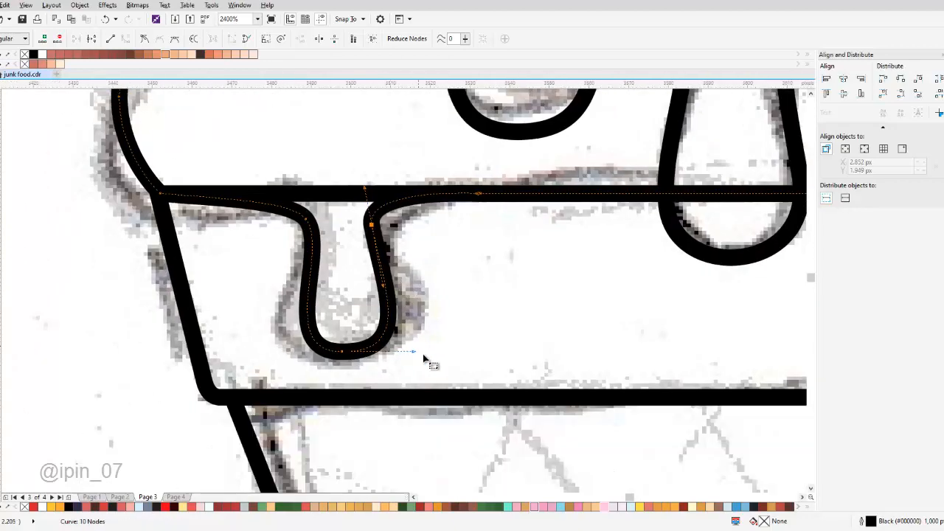
drag(412, 355, 407, 358)
Try to simplify the curve where the short drip rejoins the rim by deleting a node, and undo the change
scroll(477, 274, down, 2)
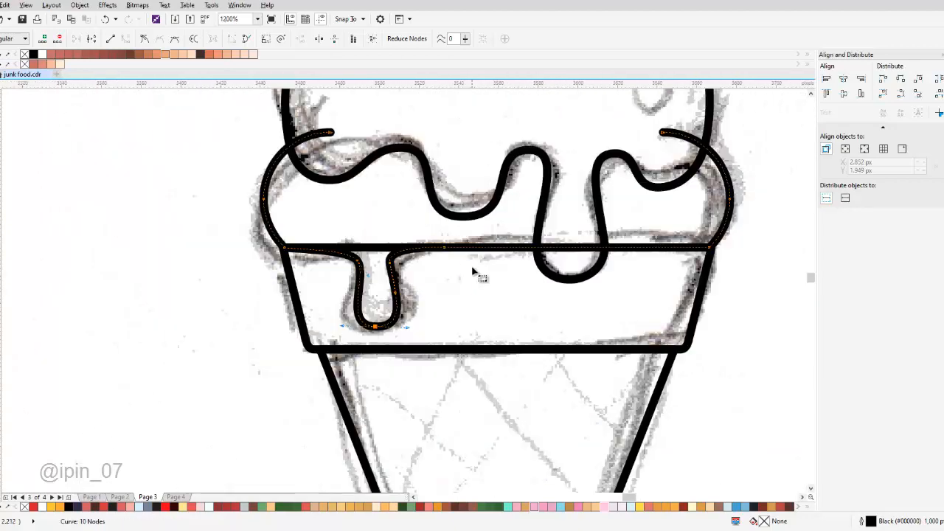
scroll(415, 221, up, 2)
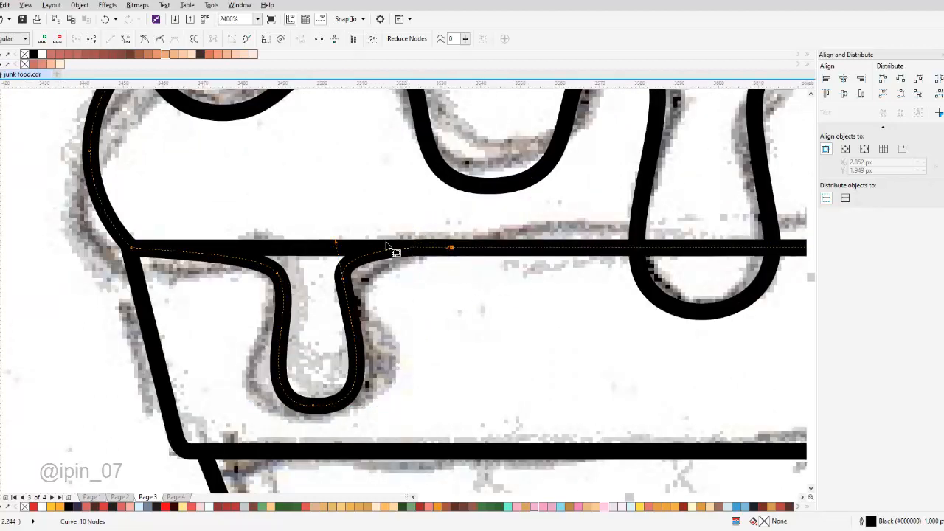
scroll(394, 252, up, 1)
key(Delete)
scroll(434, 255, down, 2)
scroll(495, 264, up, 1)
key(ctrl+z)
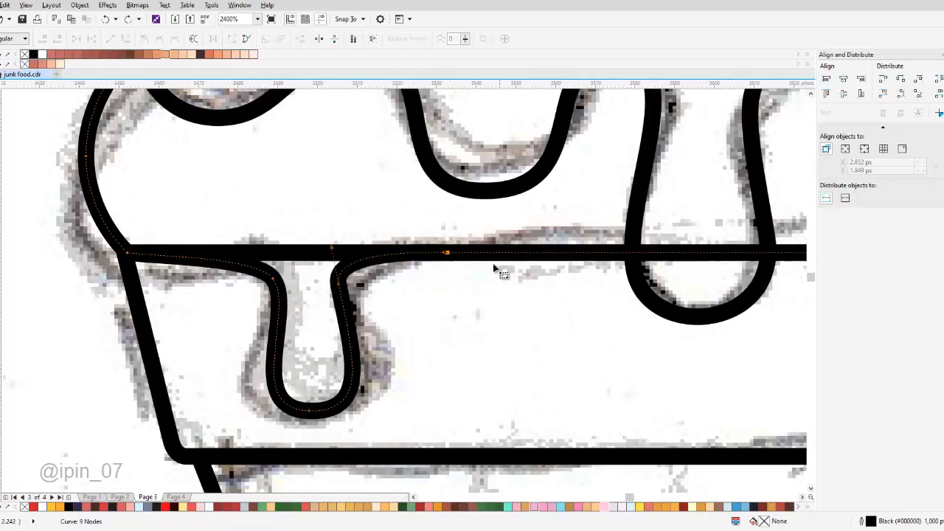
Move the node where the short drip rejoins the rim 11 px closer to the drip
scroll(494, 267, down, 1)
scroll(465, 260, up, 1)
scroll(472, 262, up, 1)
drag(478, 260, 392, 259)
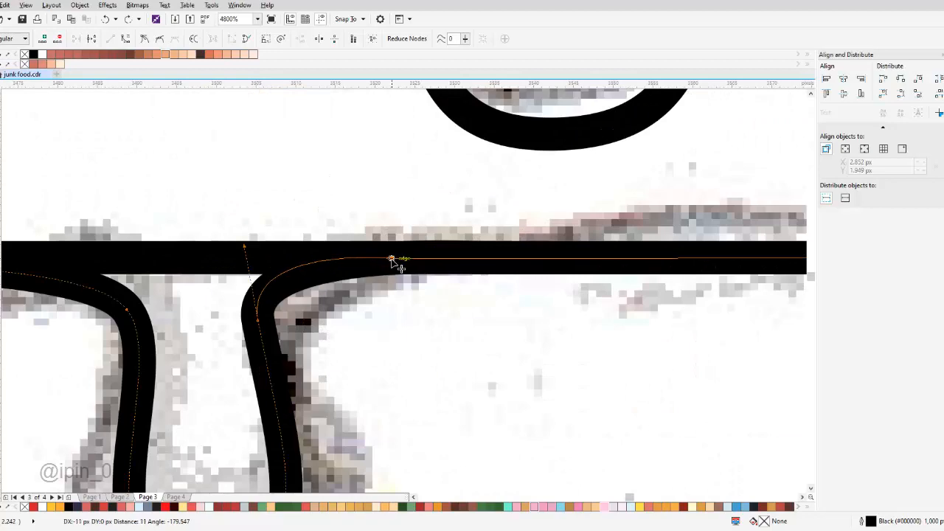
Smooth the short drip's right side by tilting its upper right node's handles and lengthening the rim junction node's handle toward the drip
drag(118, 205, 220, 341)
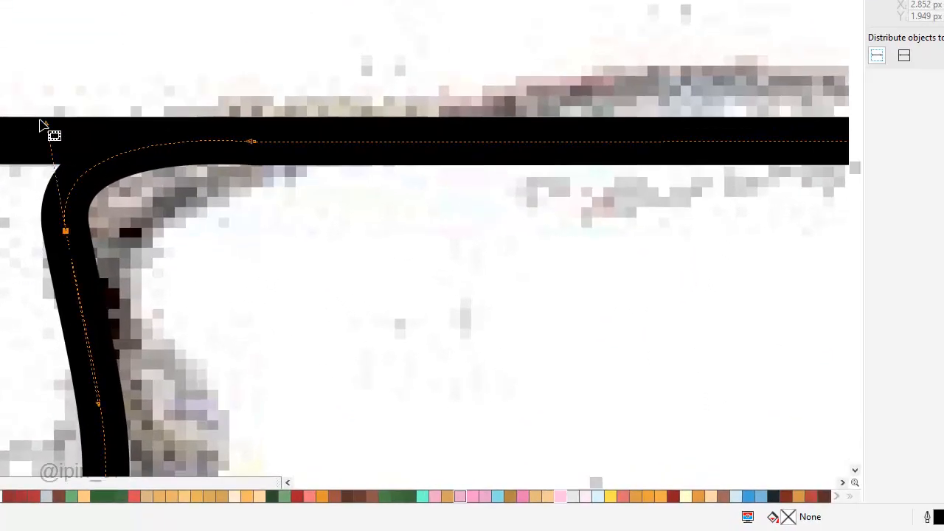
drag(49, 122, 56, 158)
drag(4, 212, 127, 178)
drag(2, 151, 112, 288)
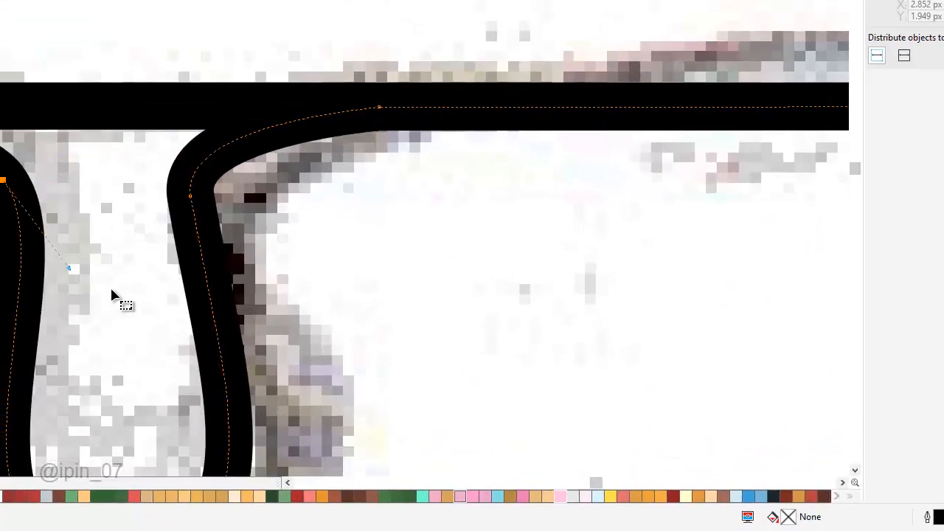
drag(129, 151, 258, 295)
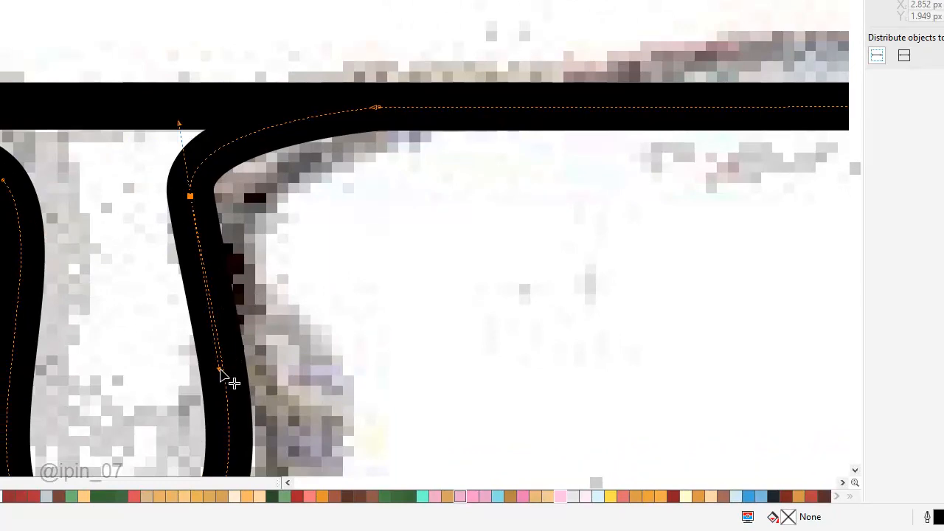
drag(220, 371, 160, 334)
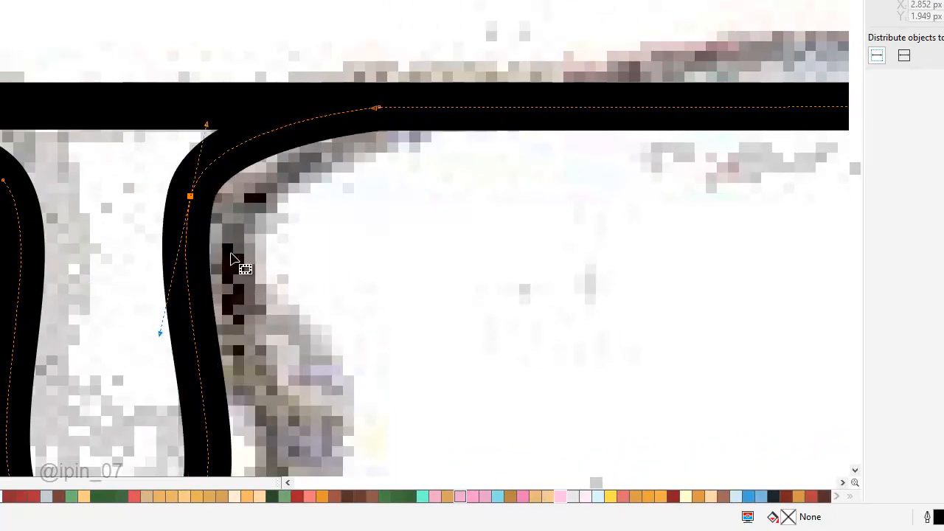
scroll(234, 260, down, 2)
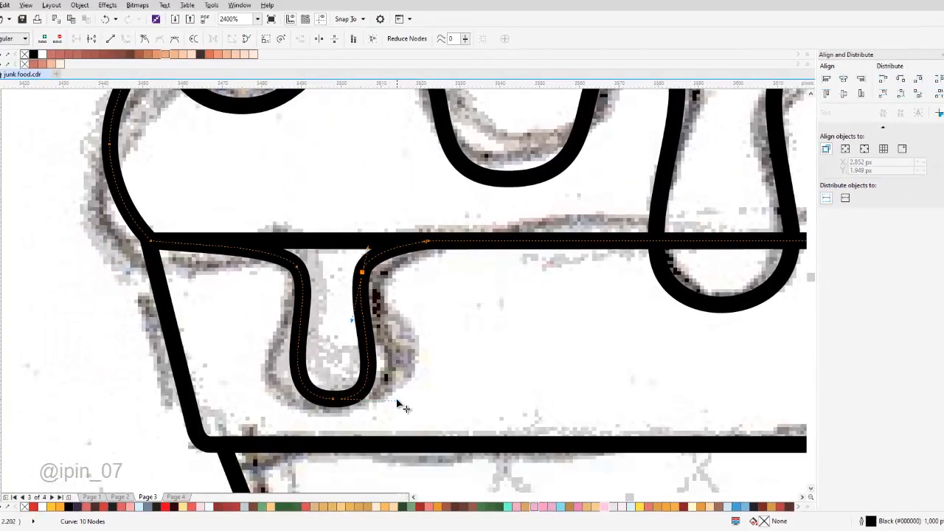
scroll(431, 275, up, 2)
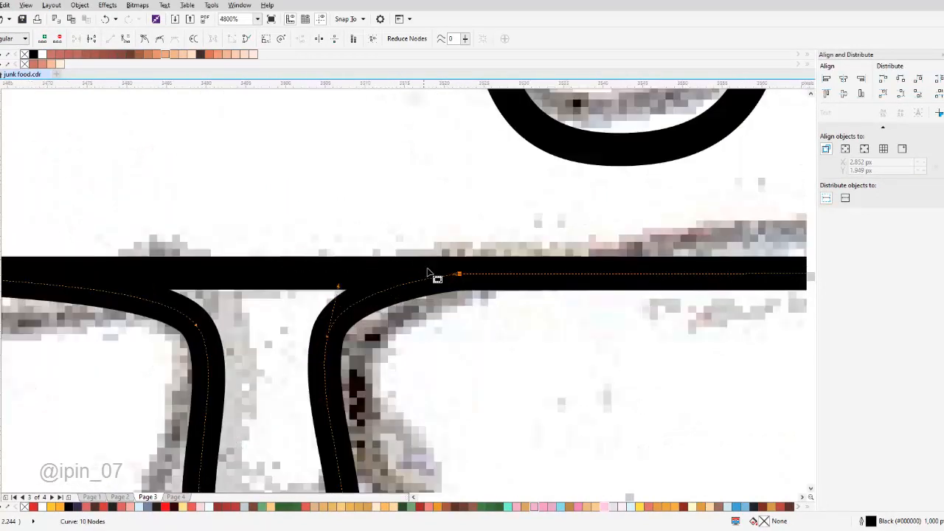
drag(454, 276, 397, 275)
Close the bulge layer's outline by joining its two open upper ends with a shallow arched segment
scroll(388, 306, down, 2)
key(space)
scroll(410, 324, down, 1)
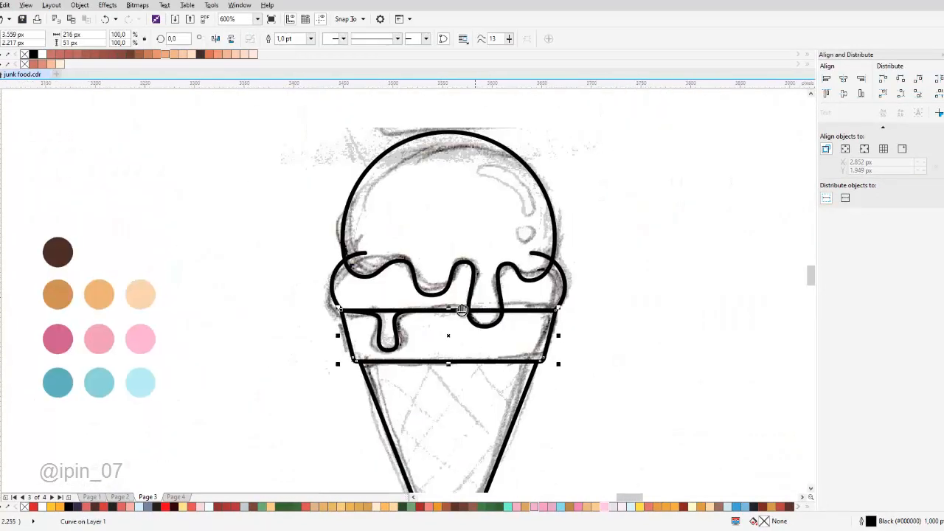
scroll(366, 308, up, 3)
key(F10)
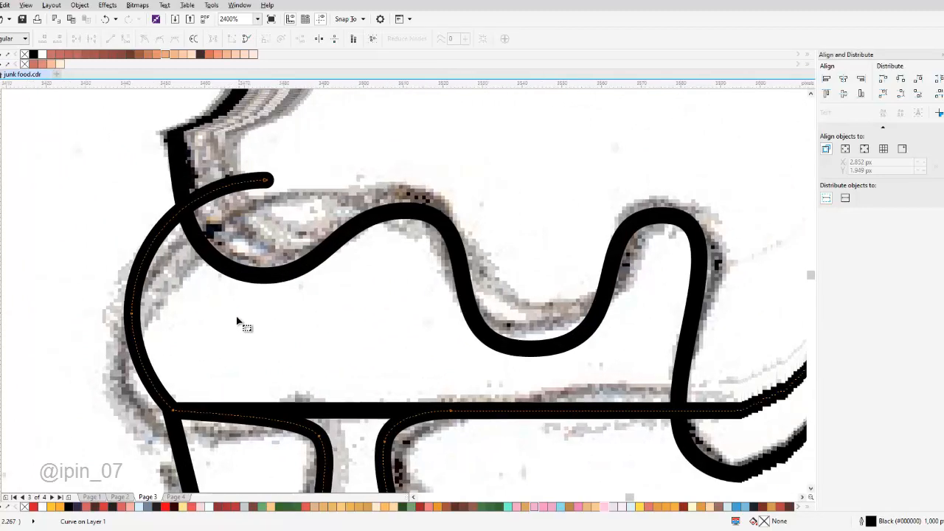
scroll(240, 322, down, 2)
key(space)
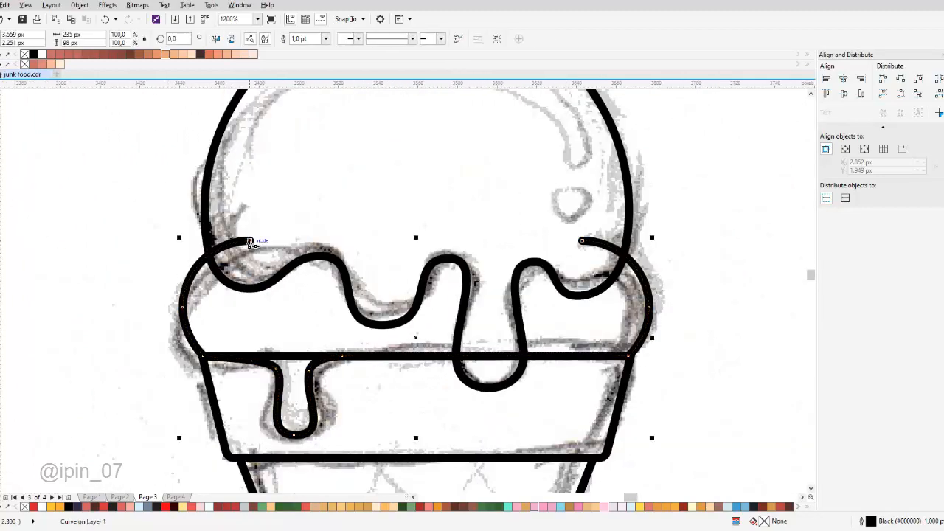
click(251, 243)
drag(582, 241, 435, 192)
scroll(468, 254, down, 1)
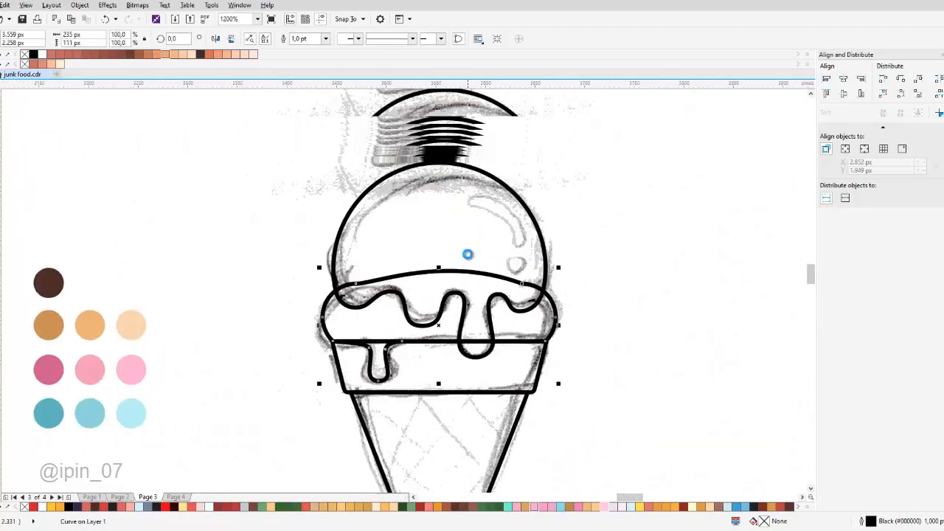
Enlarge the scoop outline about its centre to 223 by 204 px, and move the reference sketch clear of the drawing
scroll(465, 245, down, 2)
scroll(464, 244, up, 1)
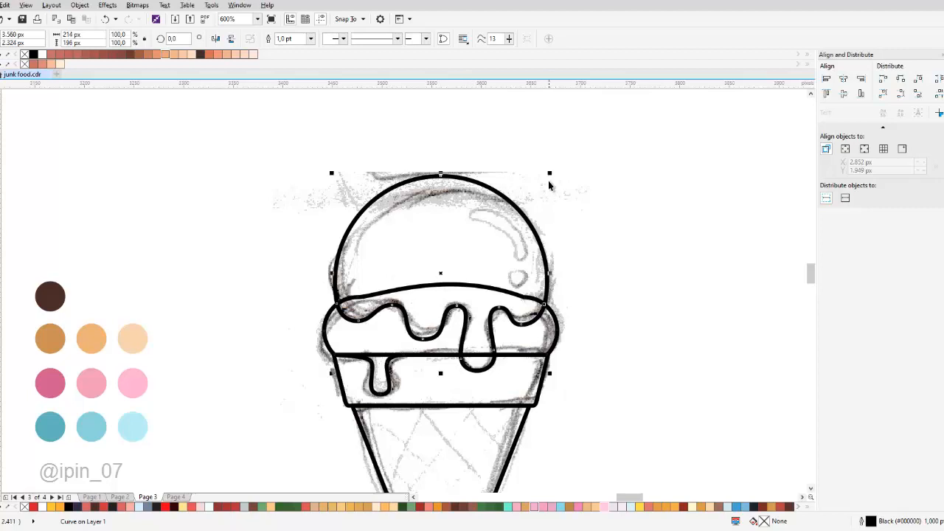
drag(549, 175, 554, 168)
scroll(494, 218, down, 1)
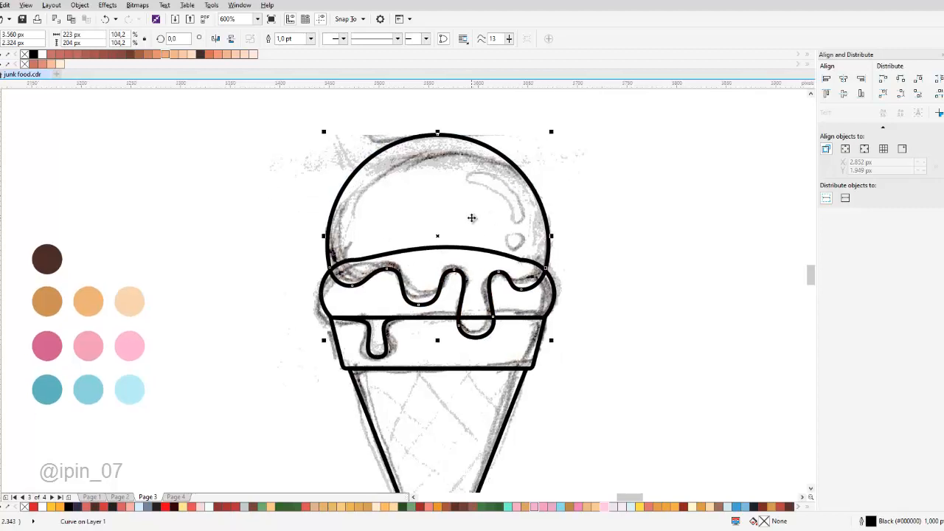
scroll(480, 253, down, 1)
drag(539, 290, 779, 255)
Enlarge the scoop outline about its centre to 235 by 216 px, matching the bulge layer's width
click(491, 218)
scroll(512, 216, up, 1)
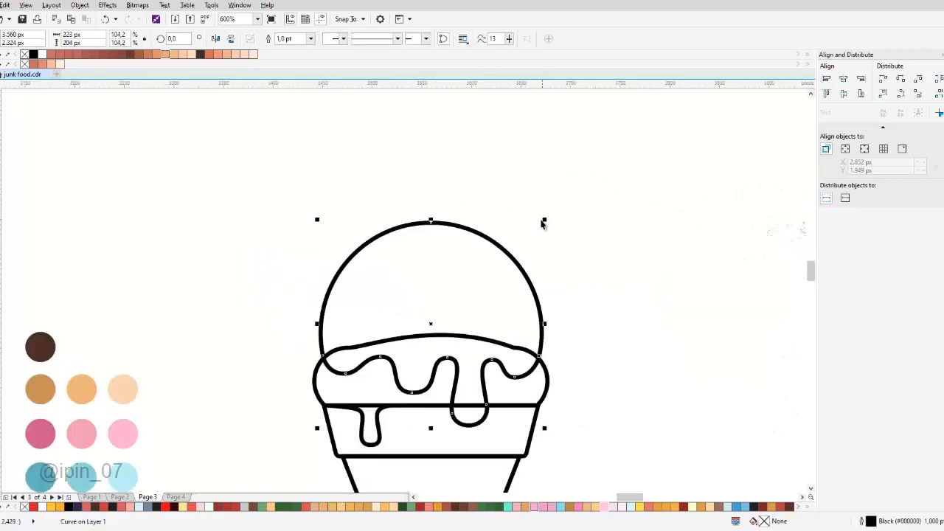
drag(543, 220, 552, 216)
scroll(472, 301, down, 1)
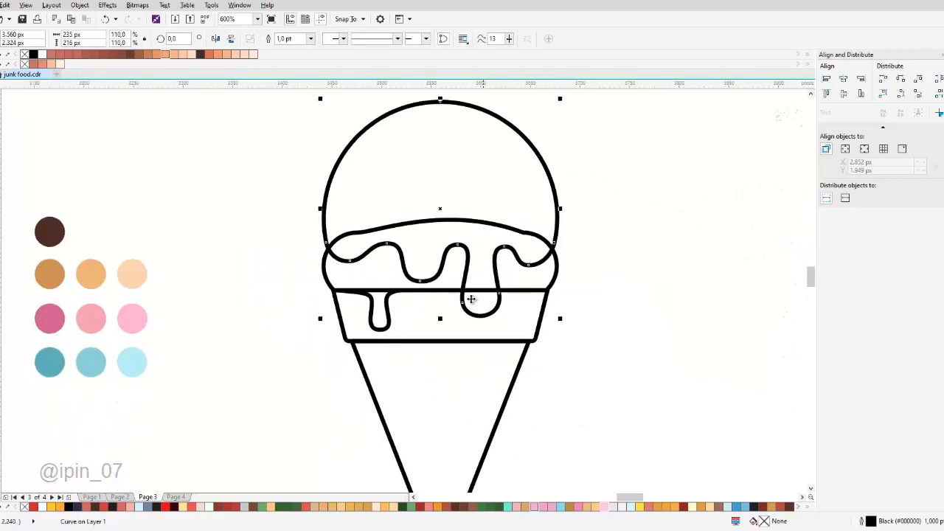
scroll(387, 298, up, 1)
scroll(387, 299, down, 2)
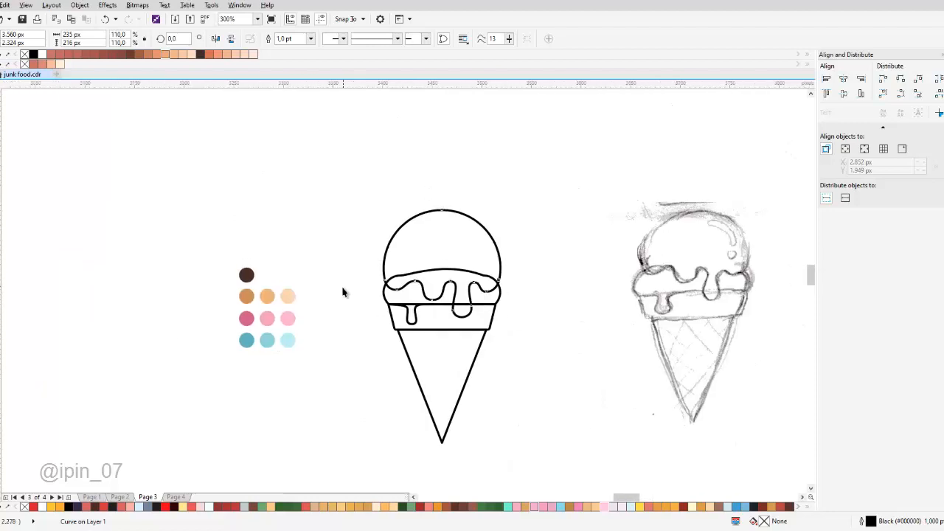
Fill the scoop with the medium pink swatch's color and the bulge layer with the medium teal swatch's color
scroll(344, 290, up, 1)
key(i)
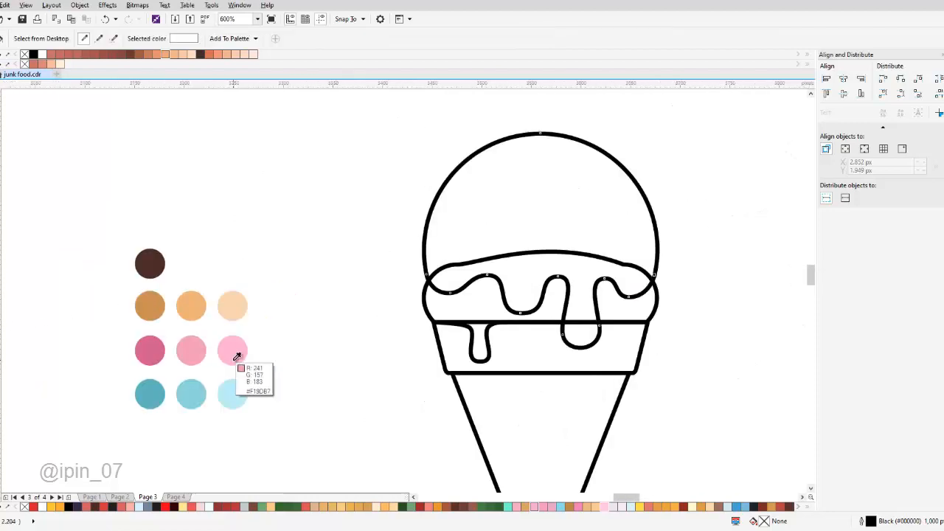
click(193, 352)
click(482, 232)
click(193, 391)
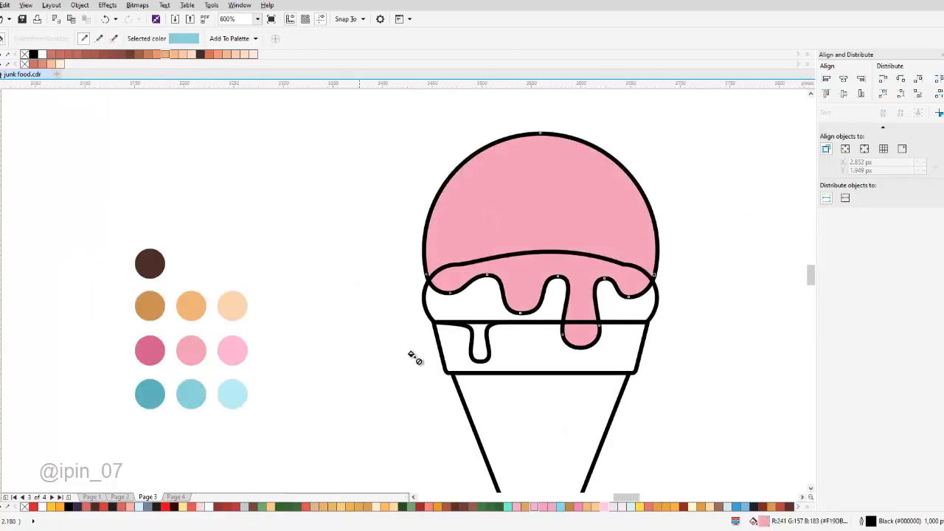
click(473, 303)
Fill the cone's rim band and the cone body with the medium orange swatch's color
shift+click(194, 308)
drag(579, 375, 567, 355)
click(547, 347)
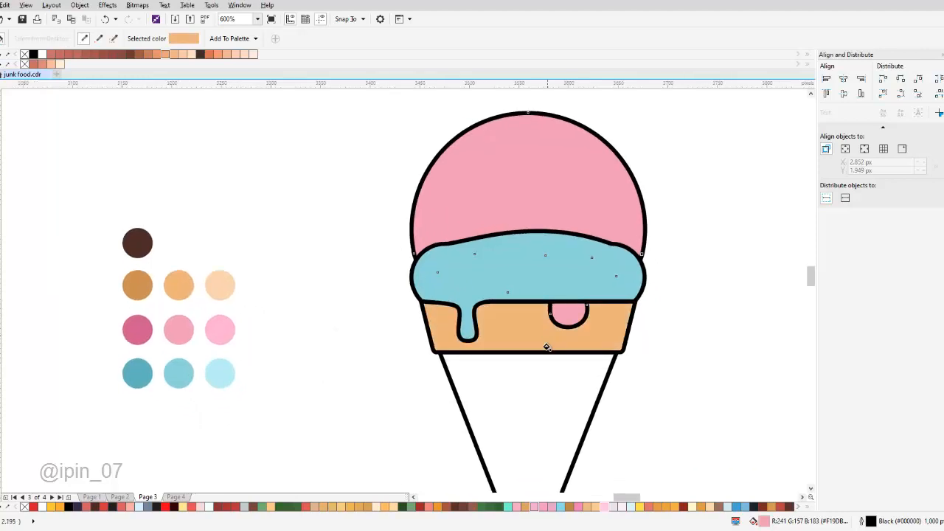
click(566, 404)
Place the teal bulge layer behind the pink scoop in the stacking order
key(space)
click(568, 274)
right_click(569, 274)
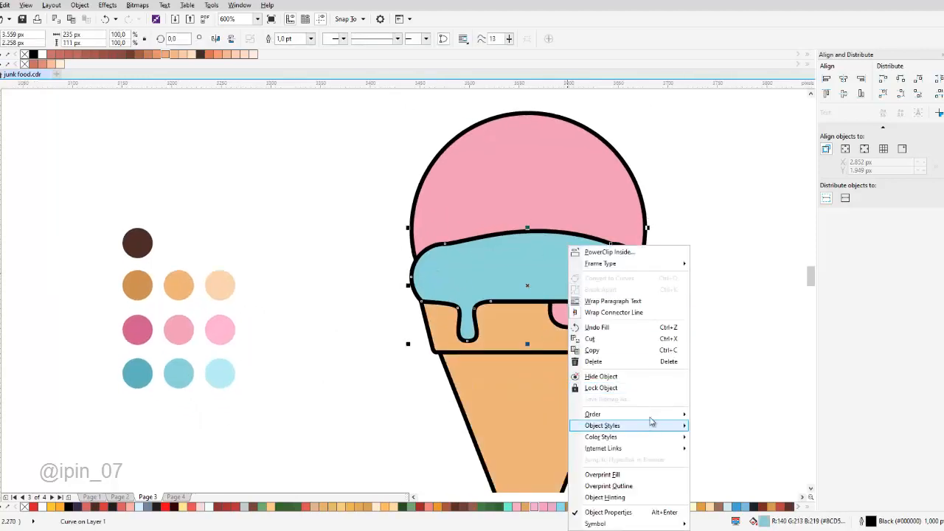
mouse_move(664, 413)
click(717, 502)
click(558, 318)
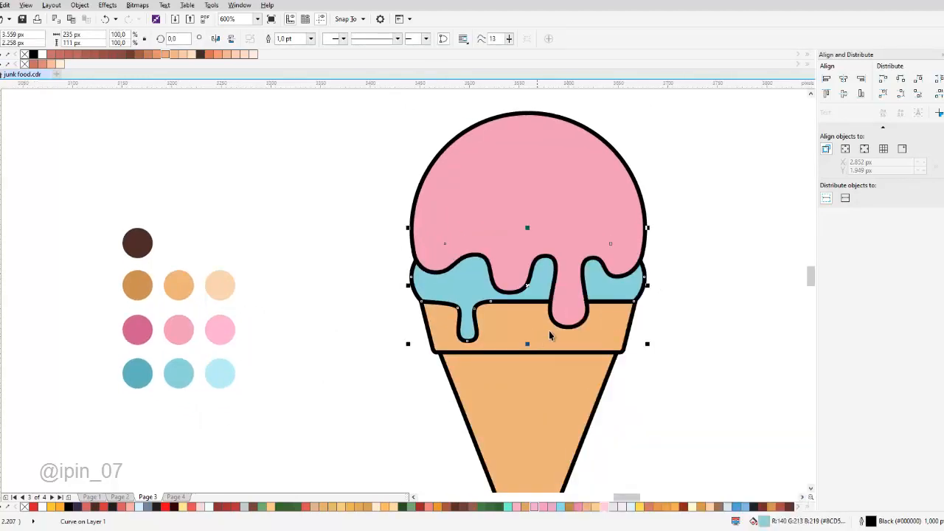
Set the outline width of all four ice cream parts to 1.5 pt
scroll(636, 275, down, 1)
click(641, 266)
drag(625, 273, 504, 271)
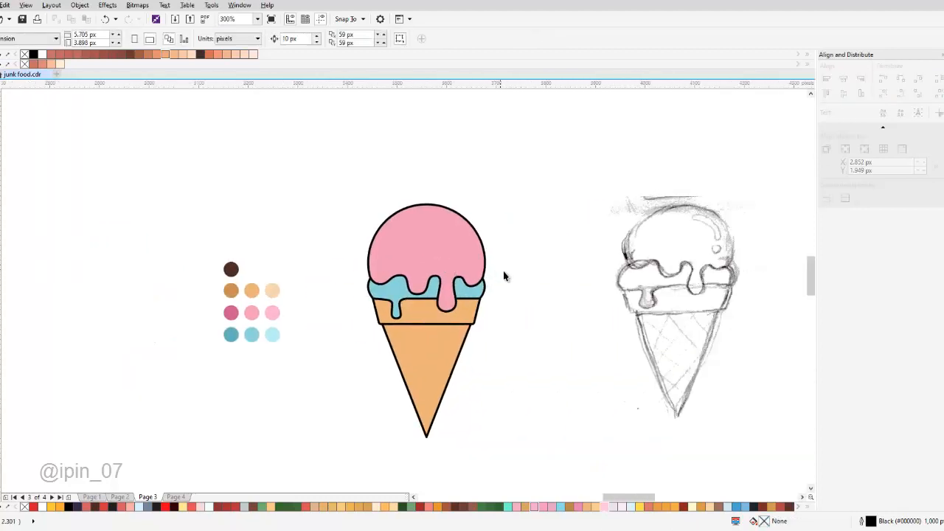
drag(328, 168, 501, 420)
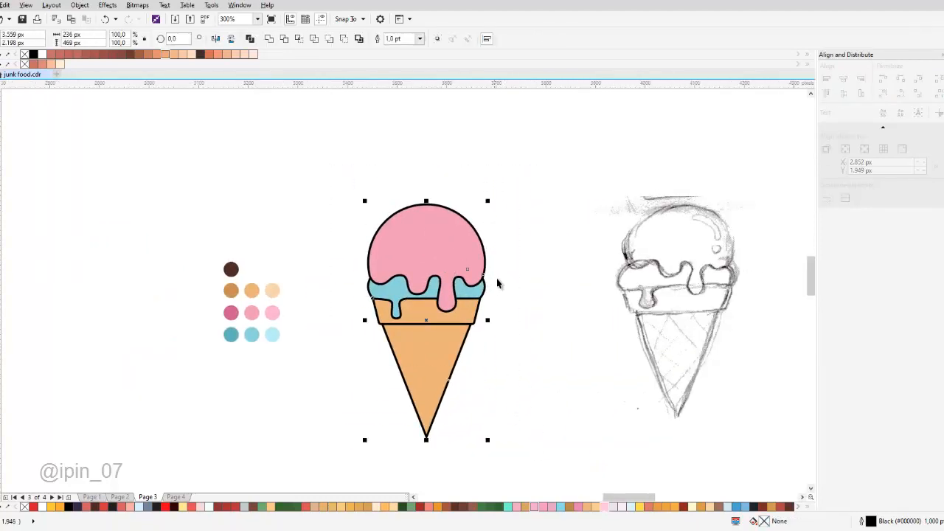
mouse_move(489, 202)
mouse_down()
mouse_move(484, 211)
mouse_move(487, 202)
mouse_up()
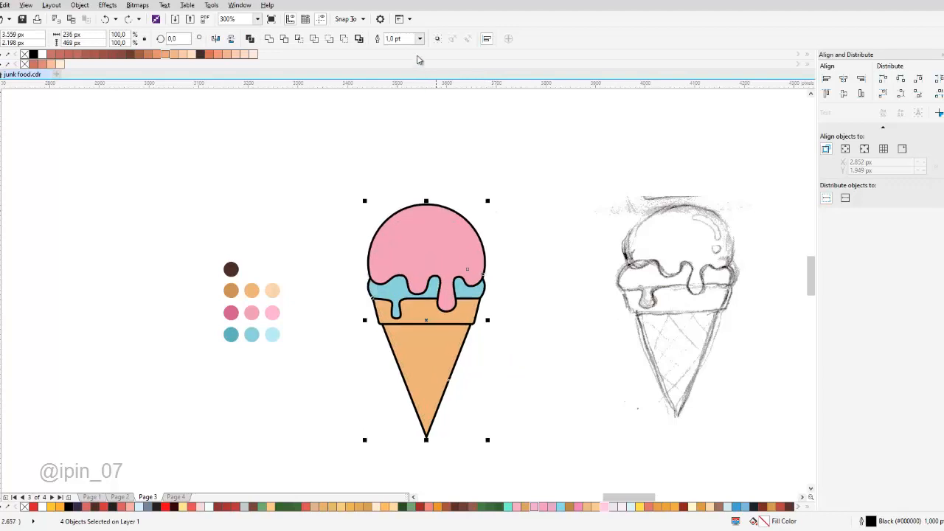
click(420, 38)
click(398, 88)
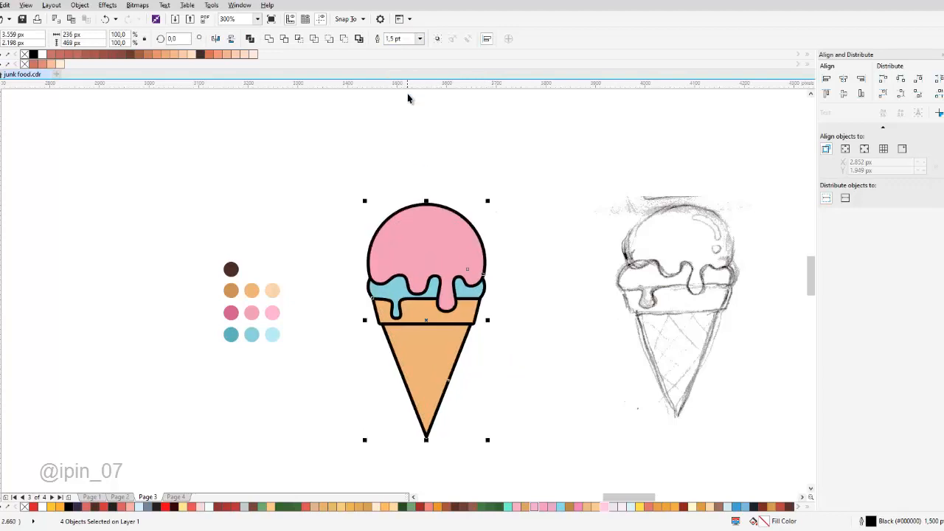
click(550, 178)
Raise the teal layer's lower edge between the rim's left corner and the short drip by adjusting the curve's handles
scroll(457, 263, up, 3)
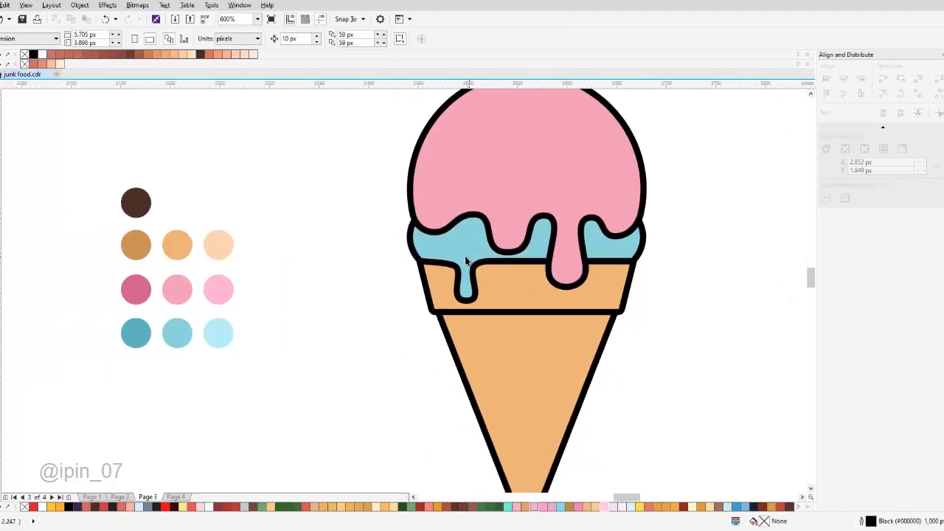
scroll(456, 254, up, 2)
double_click(454, 253)
drag(227, 254, 402, 311)
drag(360, 283, 367, 280)
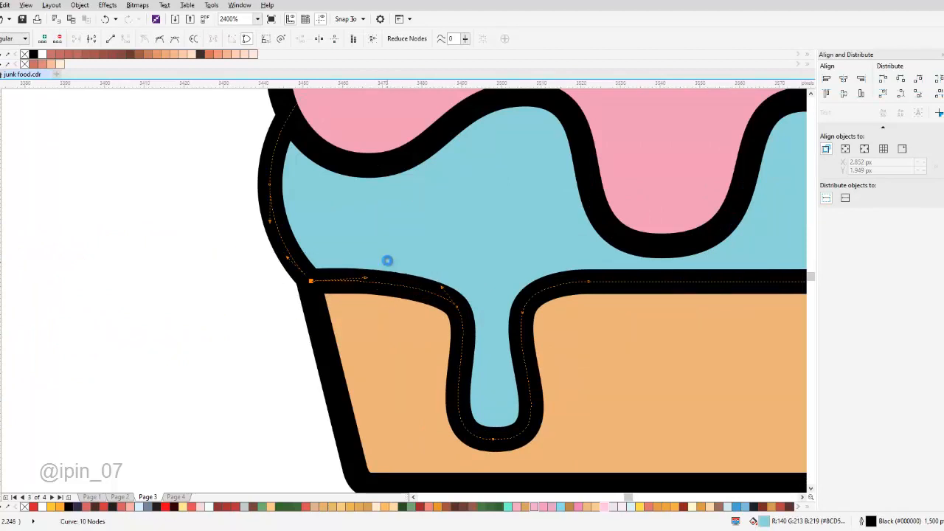
scroll(386, 263, down, 1)
scroll(424, 281, up, 1)
drag(403, 274, 391, 267)
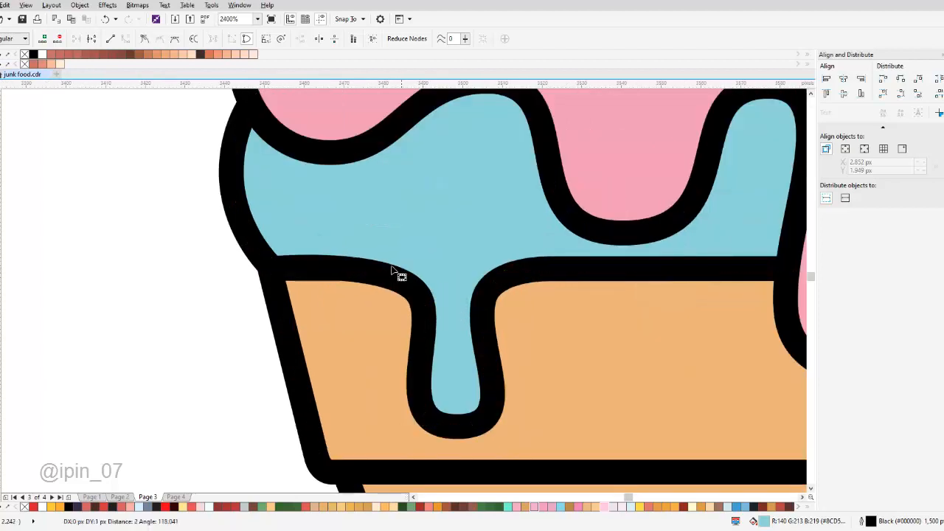
scroll(392, 269, down, 2)
key(space)
click(609, 250)
Recolor the outlines of the scoop, teal layer, rim band and cone with the dark brown swatch's color
drag(608, 248, 598, 273)
drag(286, 248, 349, 245)
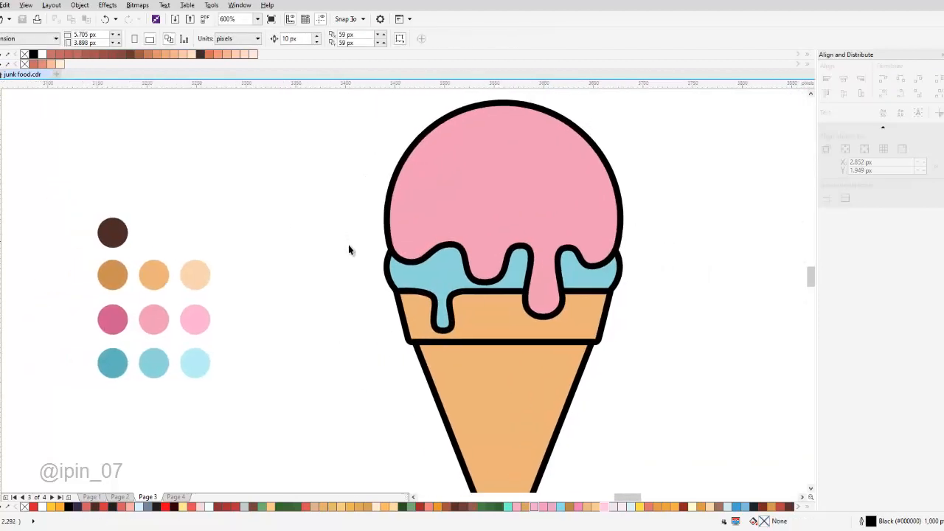
key(i)
click(124, 231)
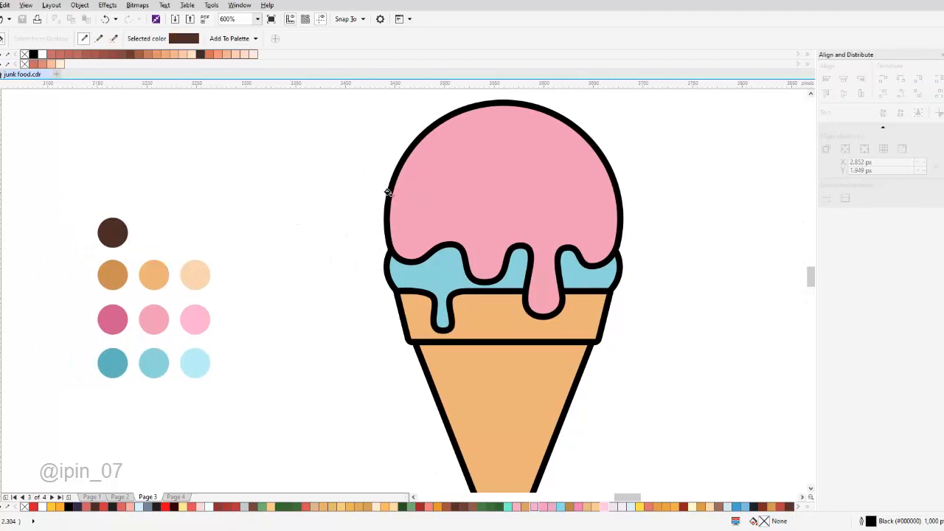
click(386, 191)
click(388, 273)
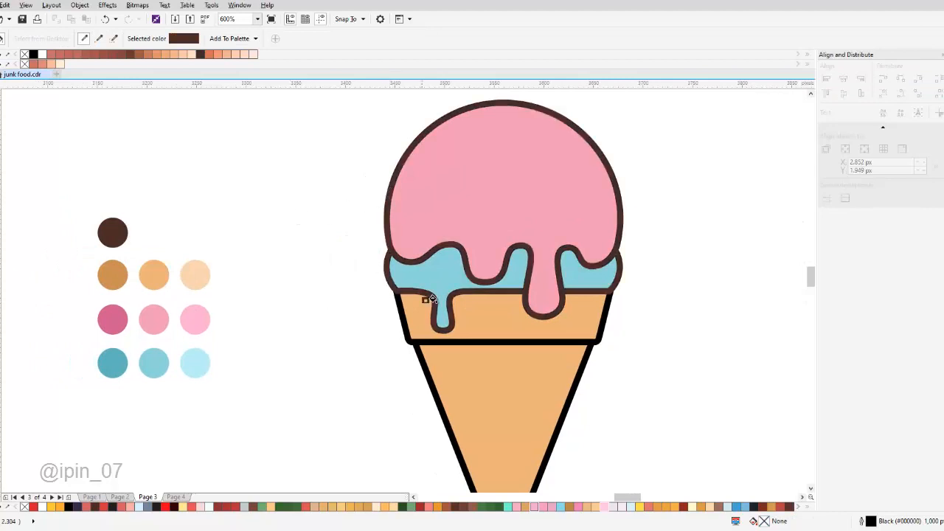
click(406, 328)
click(418, 358)
key(space)
scroll(443, 354, down, 4)
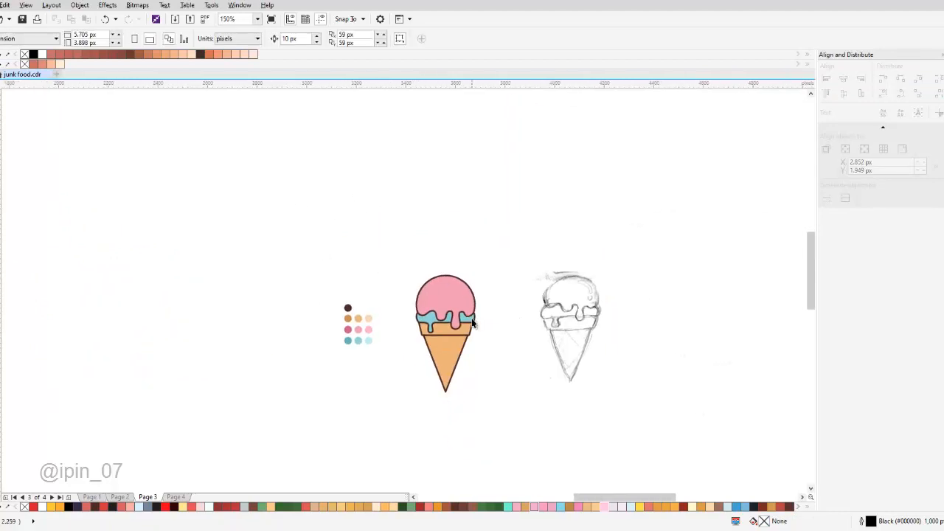
Draw the inner edge of a shadow curve from above the scoop down its right side, over the right bump and along the long drip
scroll(470, 325, up, 4)
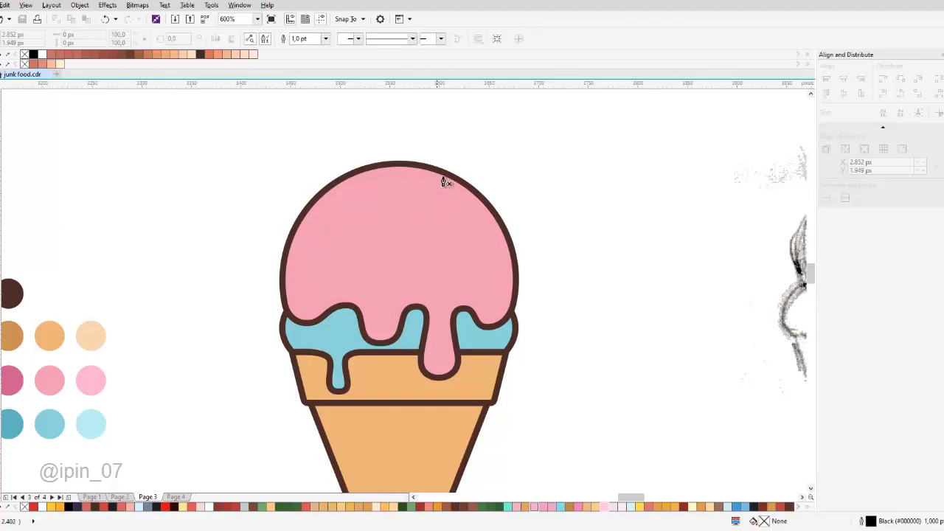
scroll(445, 181, up, 2)
drag(404, 151, 507, 316)
scroll(561, 317, up, 2)
drag(392, 242, 333, 242)
scroll(318, 310, down, 3)
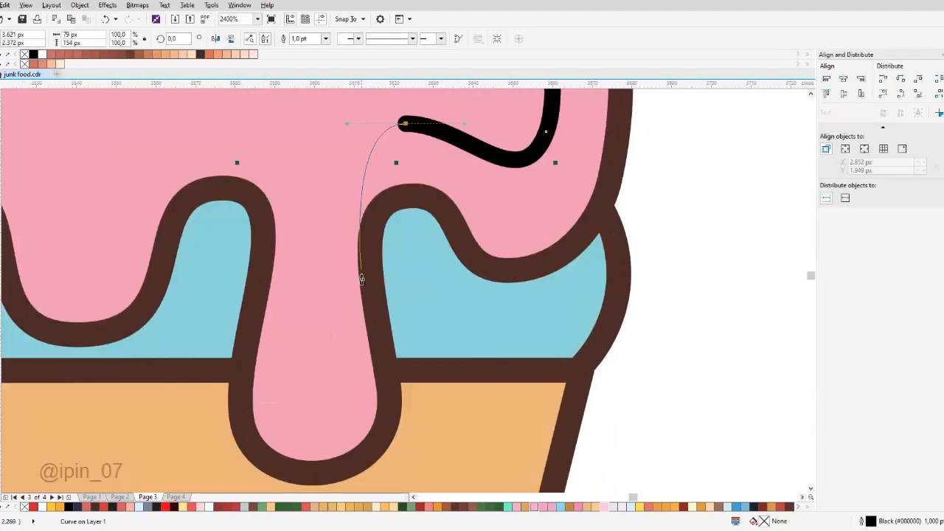
drag(362, 291, 374, 354)
Close the right shadow curve around the outside of the scoop, making a shape about 178 px by 233 px
scroll(405, 358, down, 2)
drag(481, 349, 531, 267)
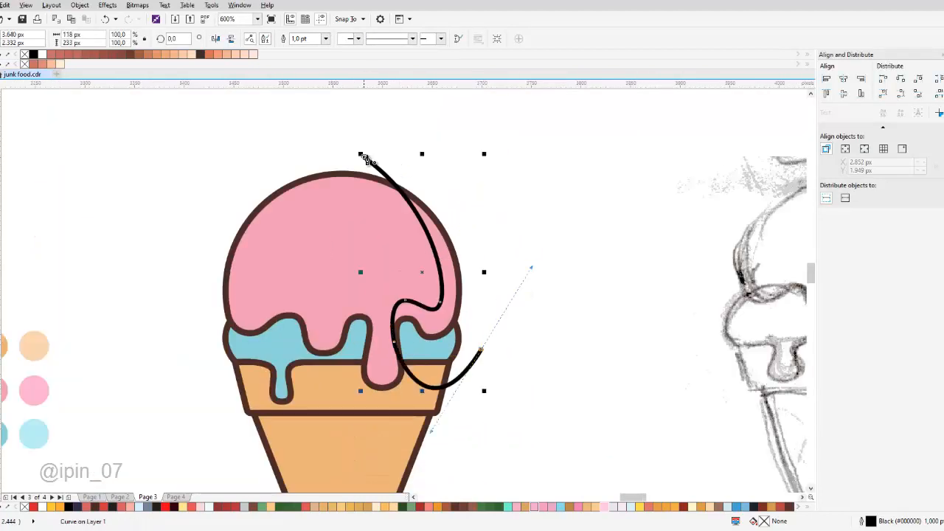
drag(364, 157, 627, 151)
scroll(273, 327, up, 3)
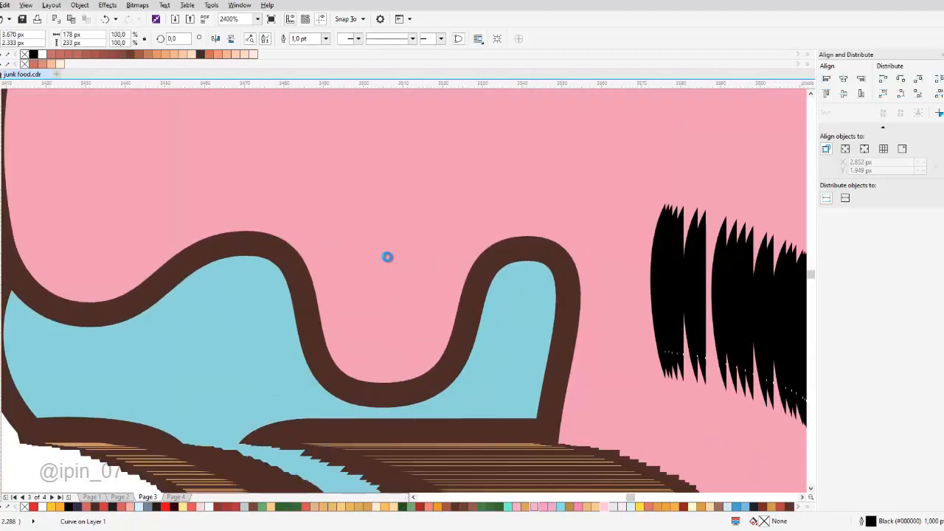
scroll(413, 295, down, 2)
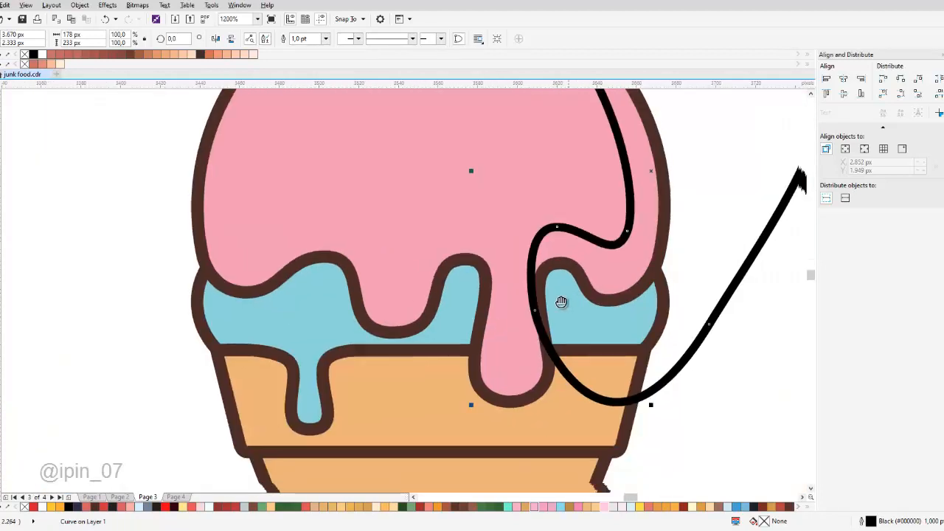
scroll(457, 272, up, 2)
drag(394, 222, 490, 212)
drag(485, 316, 461, 326)
scroll(450, 317, down, 4)
key(space)
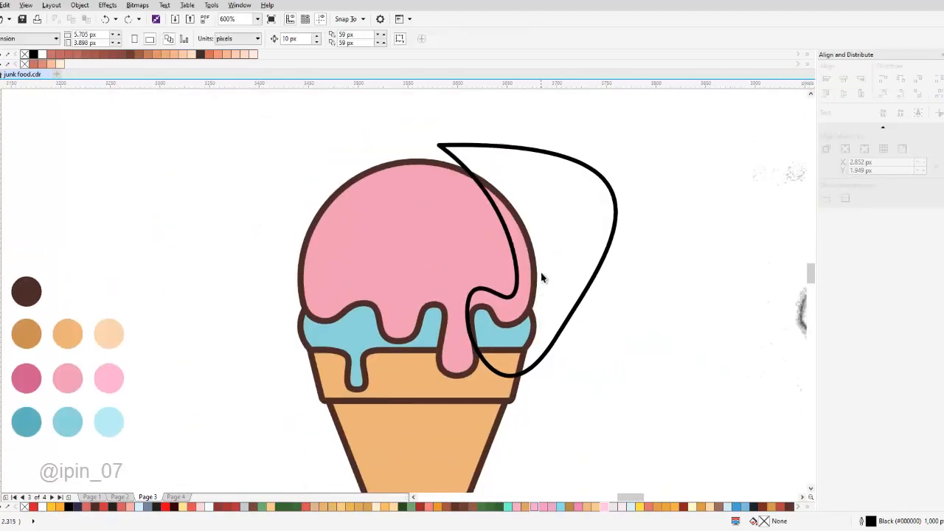
drag(551, 232, 557, 254)
Start a highlight curve from just above the scoop's top down along the inside of its left edge
key(space)
scroll(410, 183, up, 1)
drag(436, 164, 295, 211)
drag(260, 314, 299, 205)
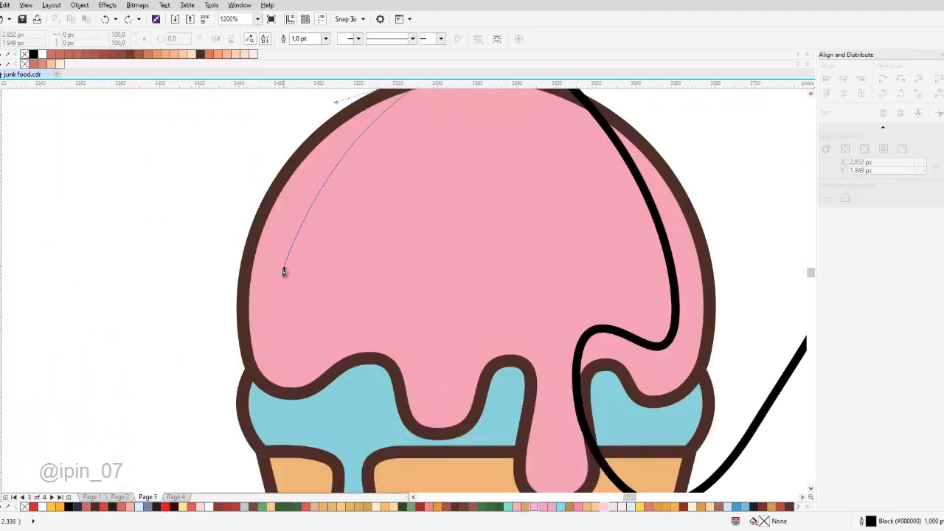
scroll(275, 305, up, 1)
drag(304, 355, 332, 357)
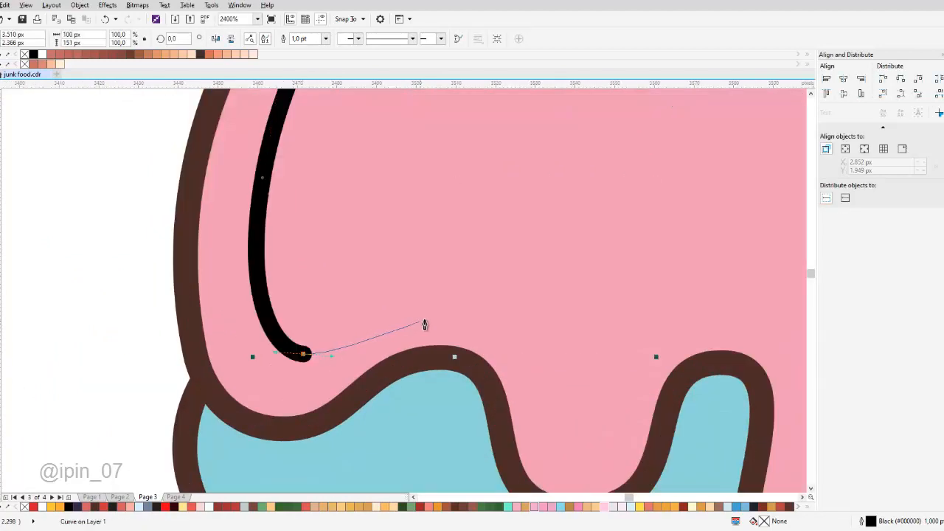
drag(439, 318, 500, 323)
drag(497, 365, 427, 273)
key(ctrl+z)
key(ctrl+z)
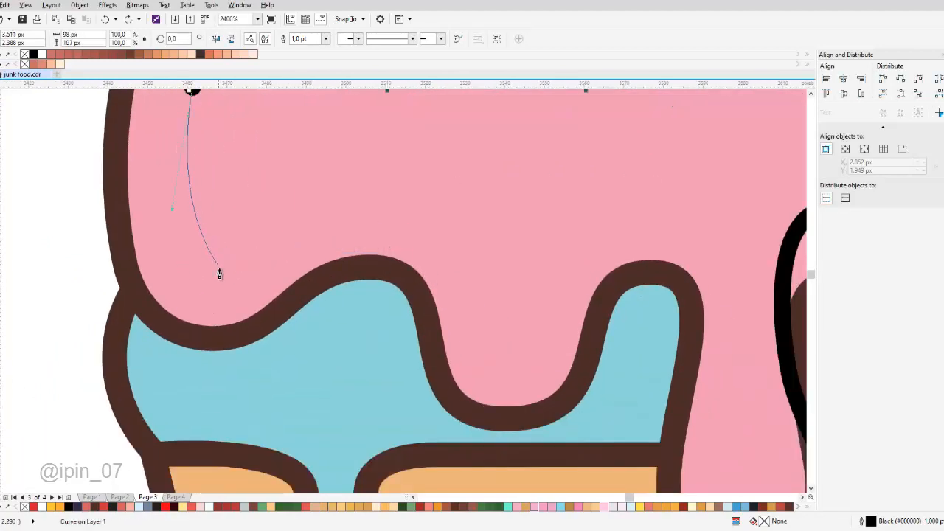
Continue the highlight curve around the scoop's lower left, over the left bump and down to the tip of the middle drip
drag(223, 271, 263, 287)
drag(371, 244, 440, 255)
drag(451, 287, 436, 269)
key(ctrl+z)
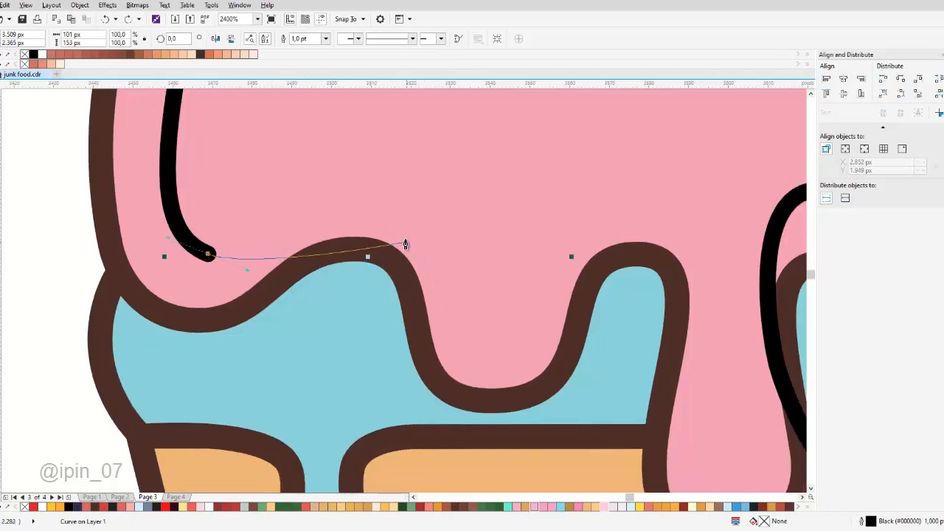
drag(390, 227, 469, 255)
drag(459, 323, 507, 343)
Close the highlight curve around the outside of the scoop's left side, making a shape about 184 px by 244 px
scroll(358, 351, down, 2)
drag(248, 355, 213, 297)
drag(250, 190, 292, 136)
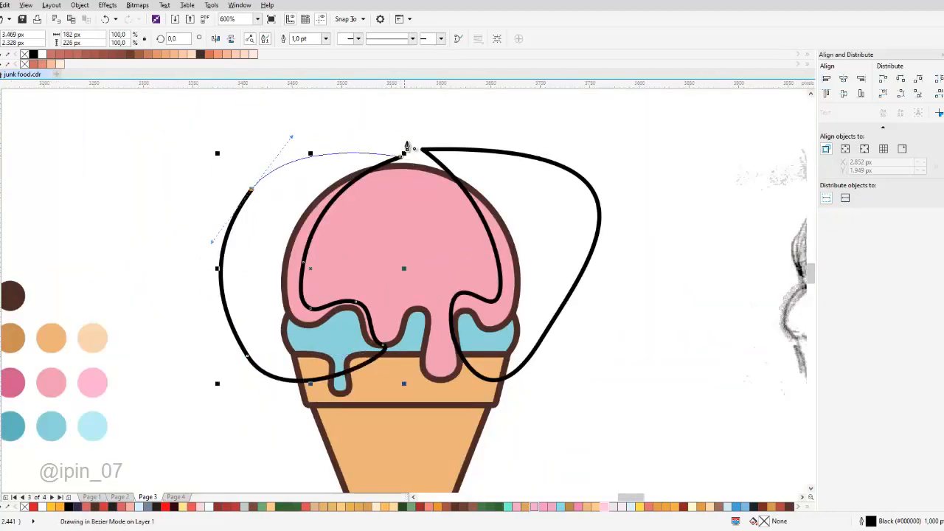
click(407, 146)
Draw a closed highlight shape about 46 px by 85 px along the left side of the scoop's long drip
scroll(449, 288, down, 1)
scroll(448, 236, up, 3)
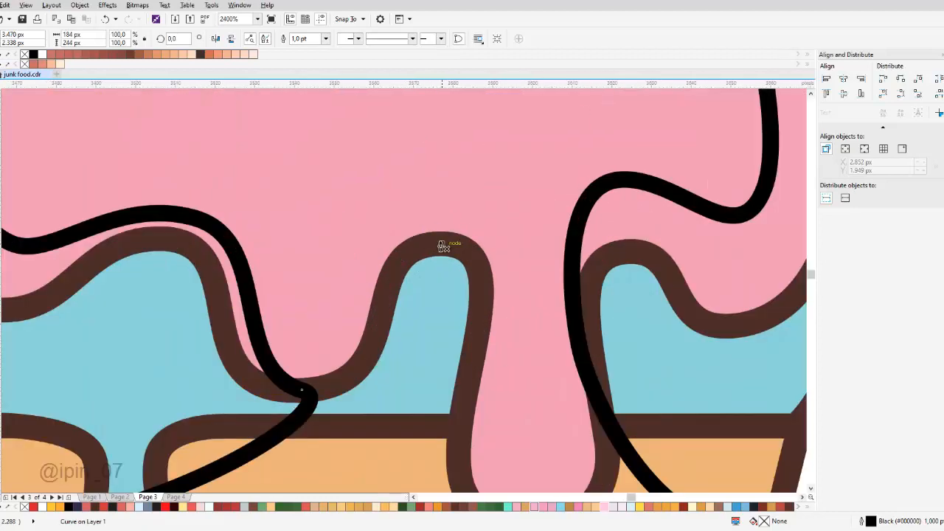
drag(441, 244, 517, 238)
drag(456, 262, 520, 341)
drag(557, 338, 565, 337)
scroll(522, 346, down, 1)
drag(431, 365, 412, 348)
click(445, 201)
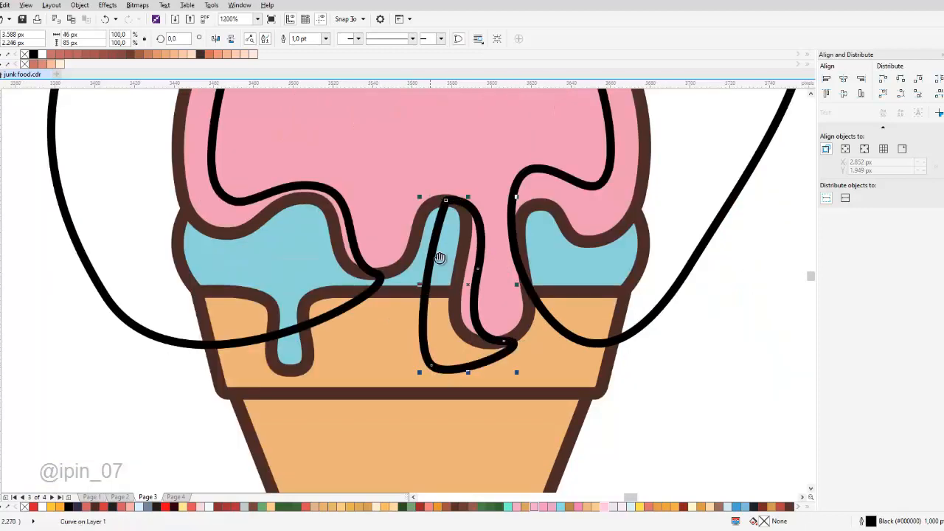
Reshape the left highlight curve above the scoop's left bump by adjusting its node handles
scroll(414, 295, down, 2)
scroll(357, 296, up, 2)
key(F10)
scroll(363, 225, up, 1)
drag(363, 226, 453, 306)
drag(333, 259, 325, 254)
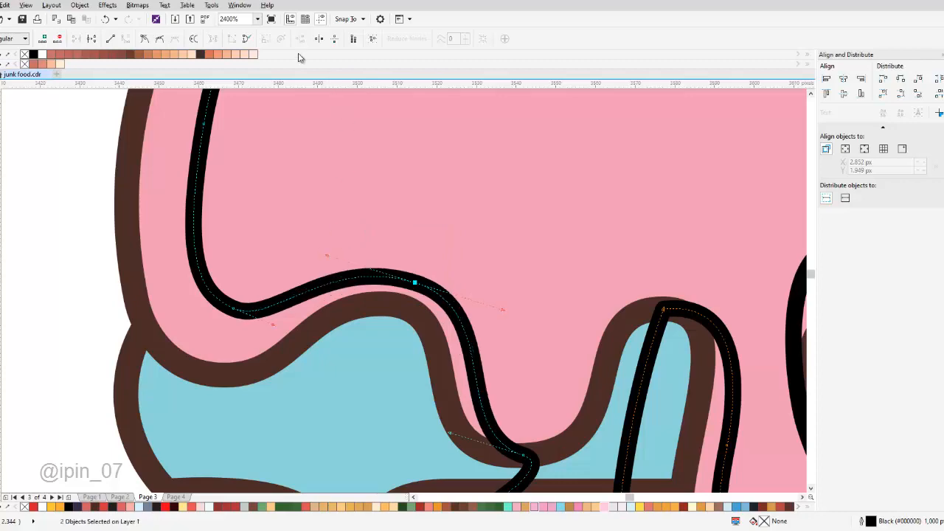
scroll(326, 254, down, 2)
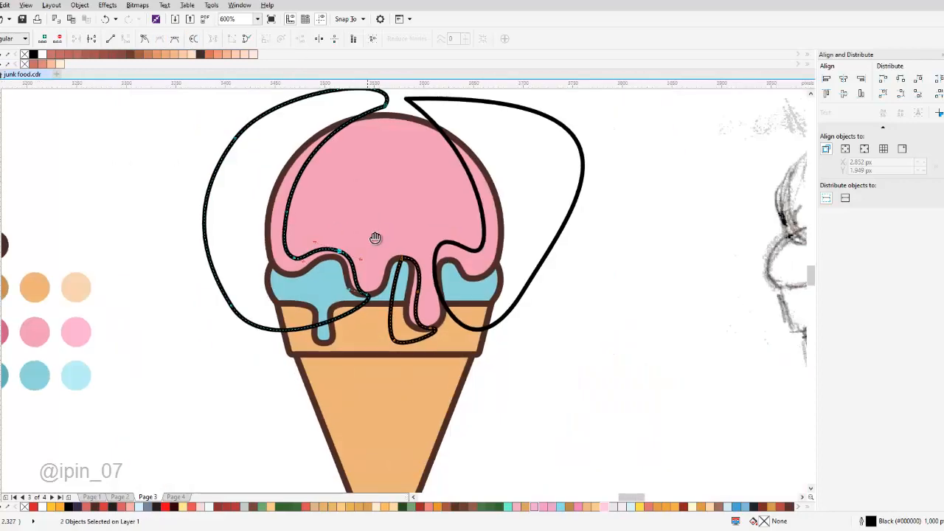
Weld the two highlight shapes, intersect them with the pink scoop, and delete the original highlight outline
drag(376, 238, 377, 295)
key(space)
click(269, 39)
shift+click(401, 222)
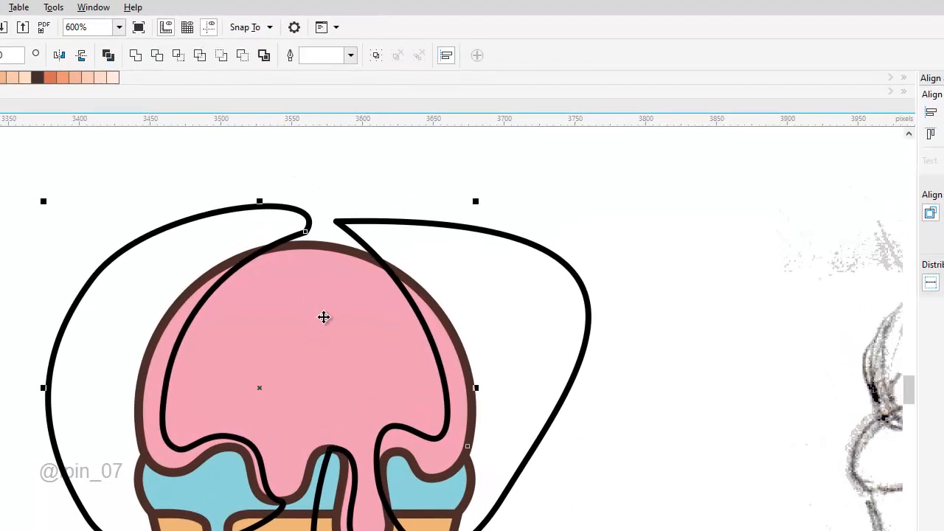
click(180, 56)
click(111, 280)
key(Delete)
Intersect the right shadow shape with the pink scoop and delete the original shadow outline
click(450, 325)
shift+click(371, 330)
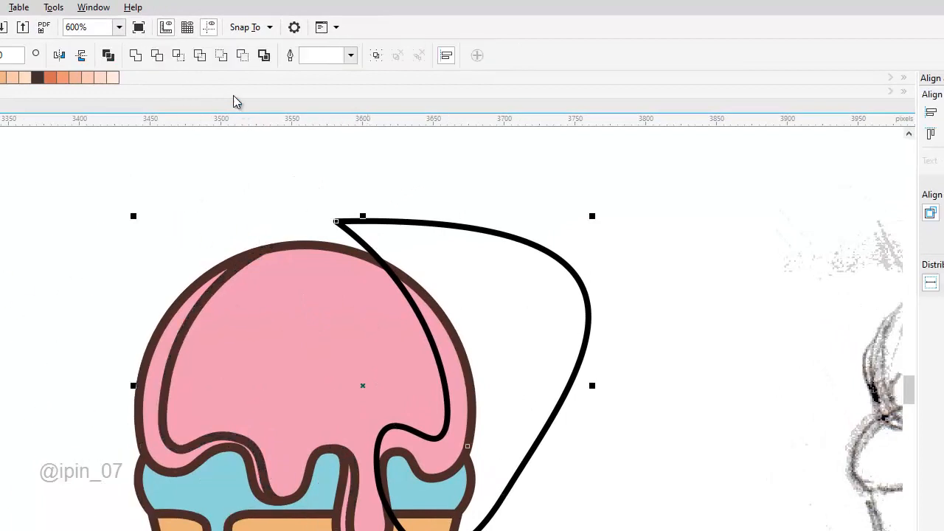
click(179, 56)
drag(504, 345, 655, 320)
key(Delete)
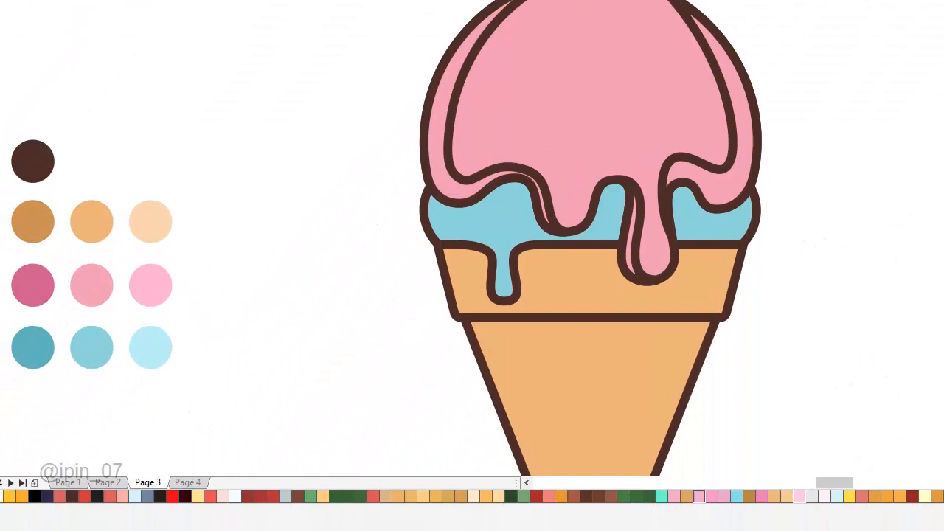
Fill the scoop's left highlight pieces with the light pink swatch's color and its right shadow piece with the dark pink swatch's color
click(150, 284)
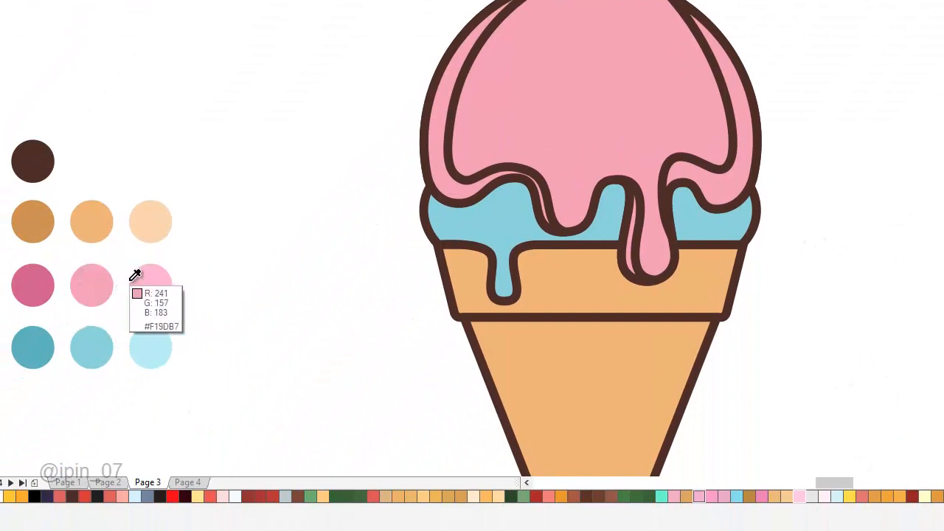
click(438, 163)
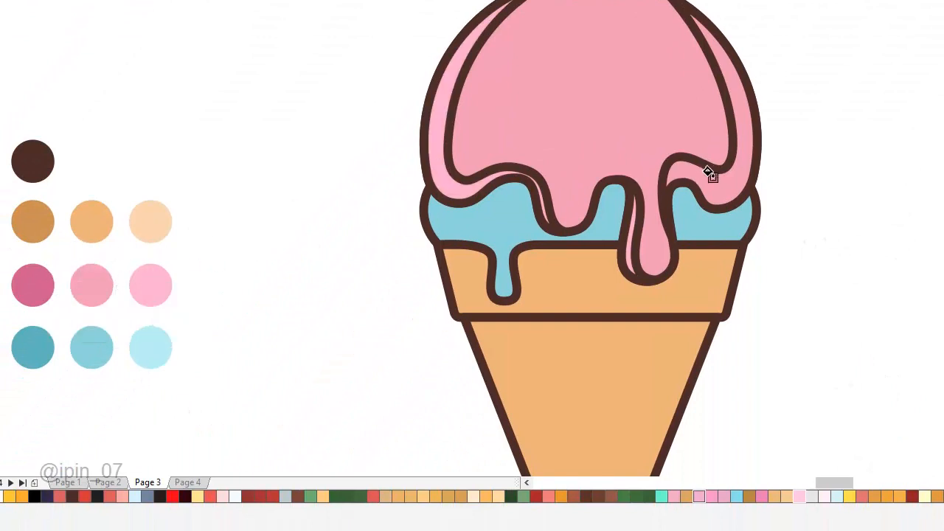
click(723, 190)
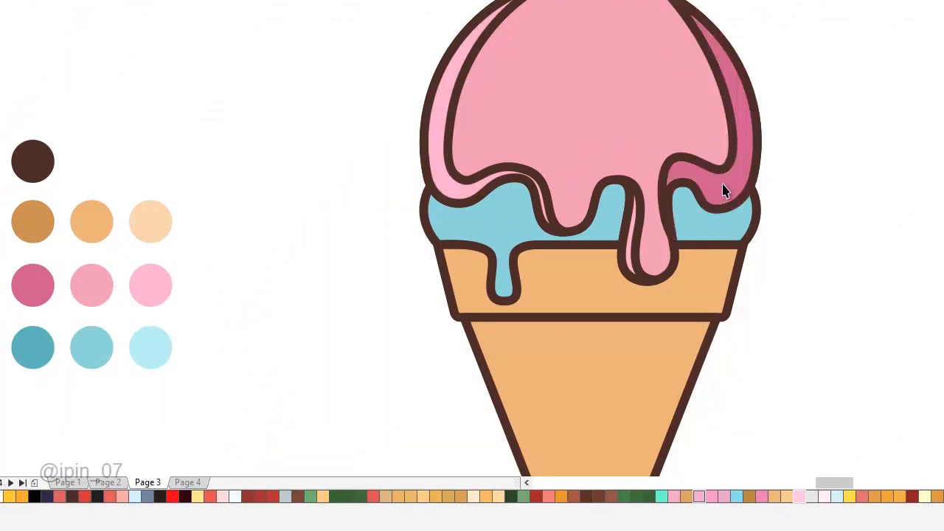
scroll(723, 191, up, 2)
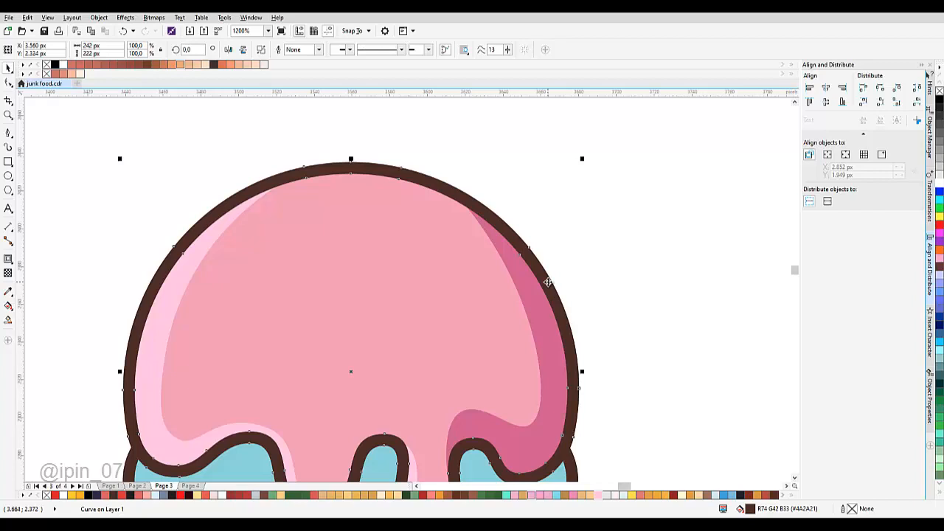
scroll(457, 276, down, 2)
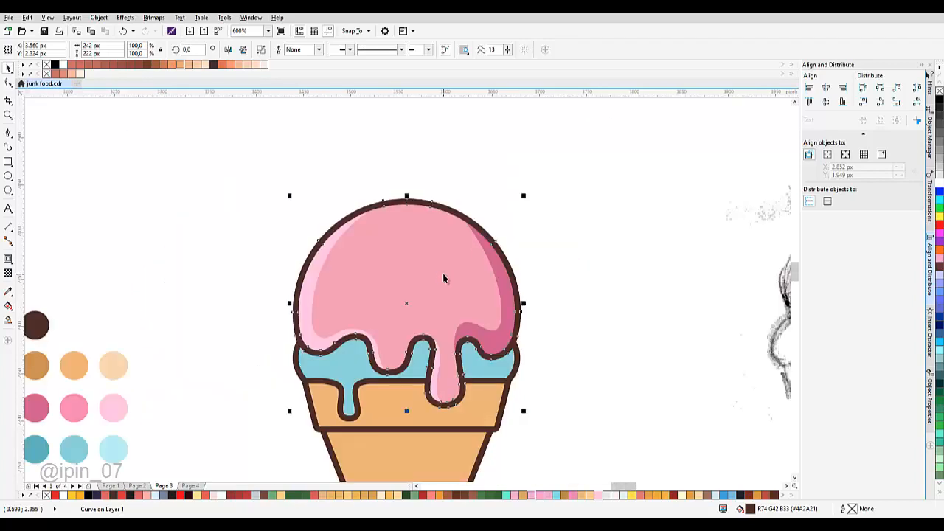
drag(443, 278, 452, 256)
drag(449, 299, 384, 266)
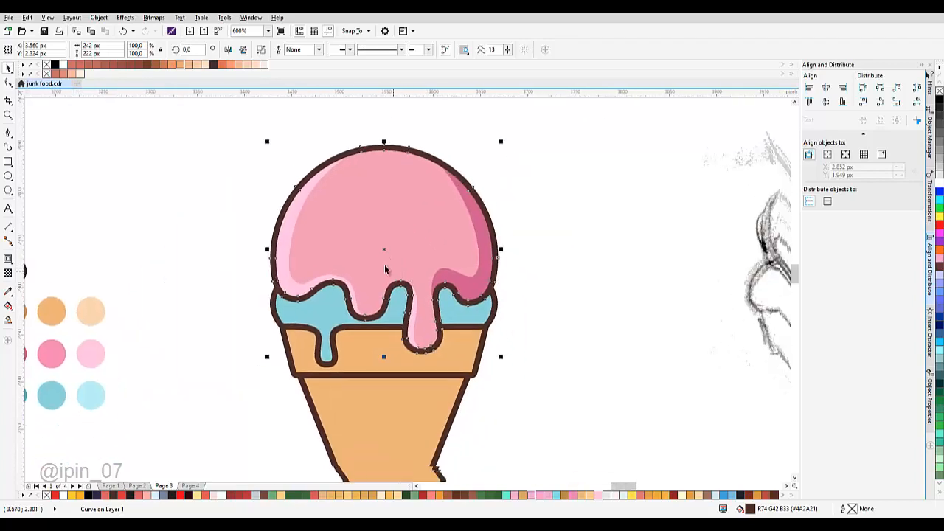
scroll(384, 269, up, 2)
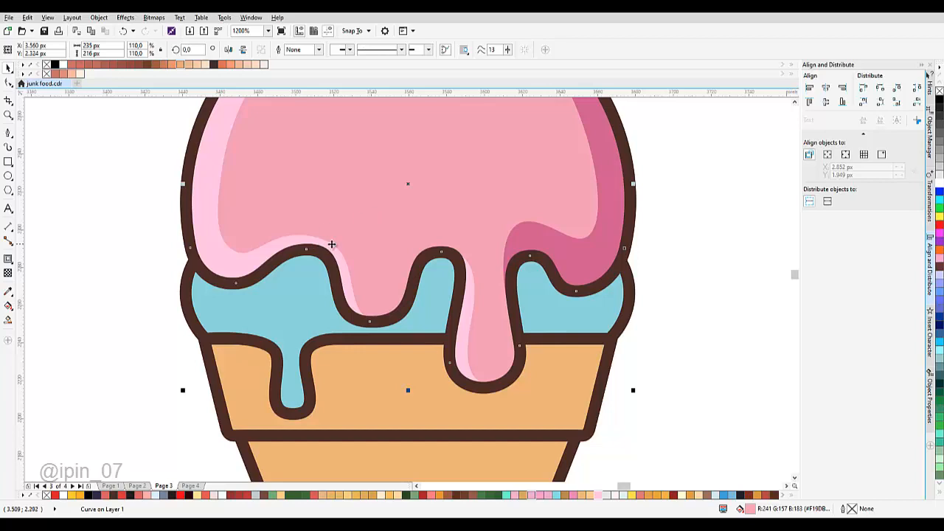
scroll(331, 249, down, 1)
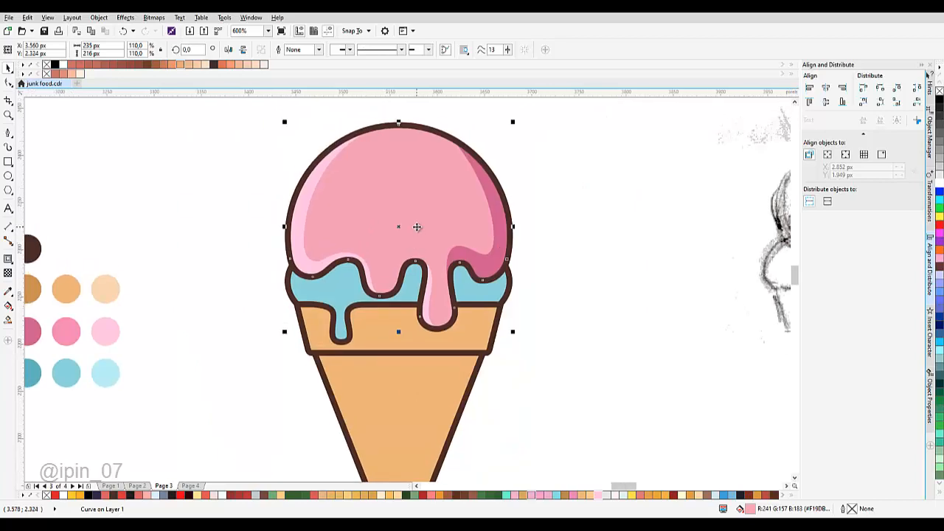
scroll(418, 226, up, 1)
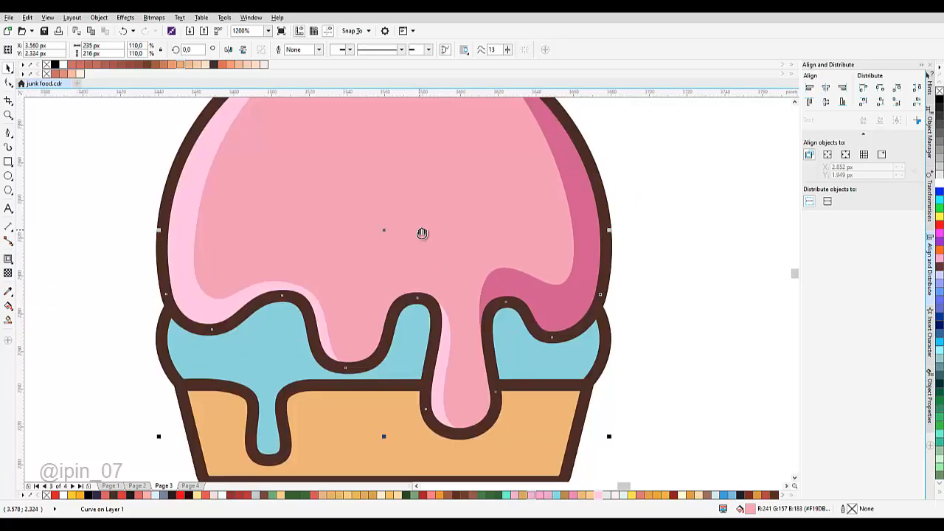
drag(422, 234, 431, 233)
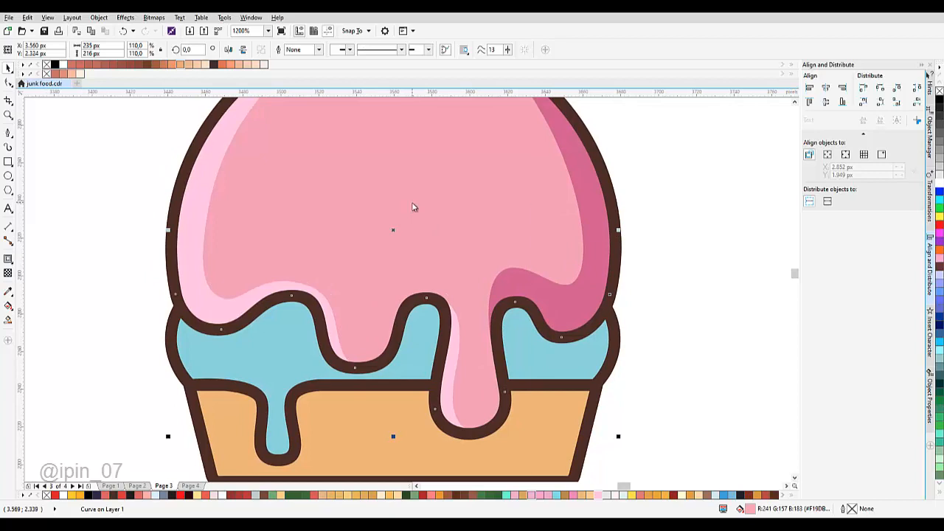
Copy the pink scoop shape and paste the duplicate in place
right_click(413, 207)
click(431, 305)
right_click(667, 182)
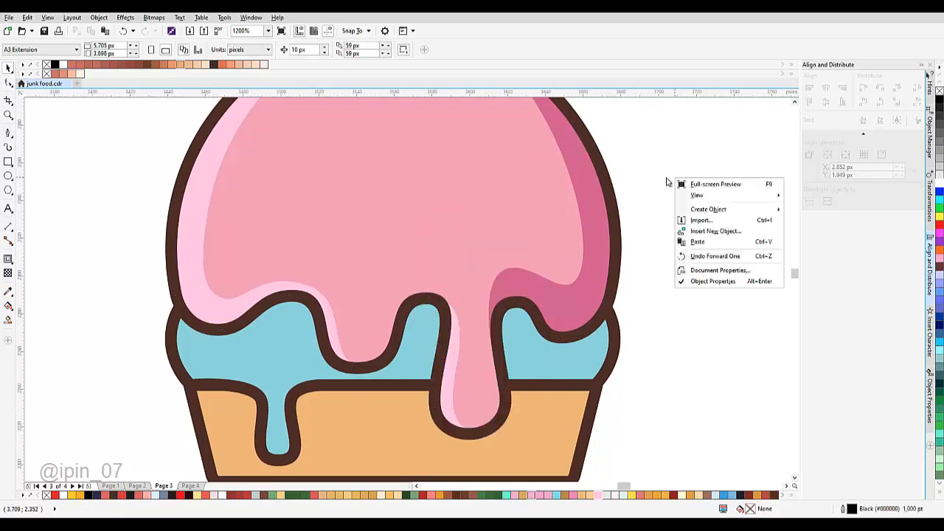
click(683, 243)
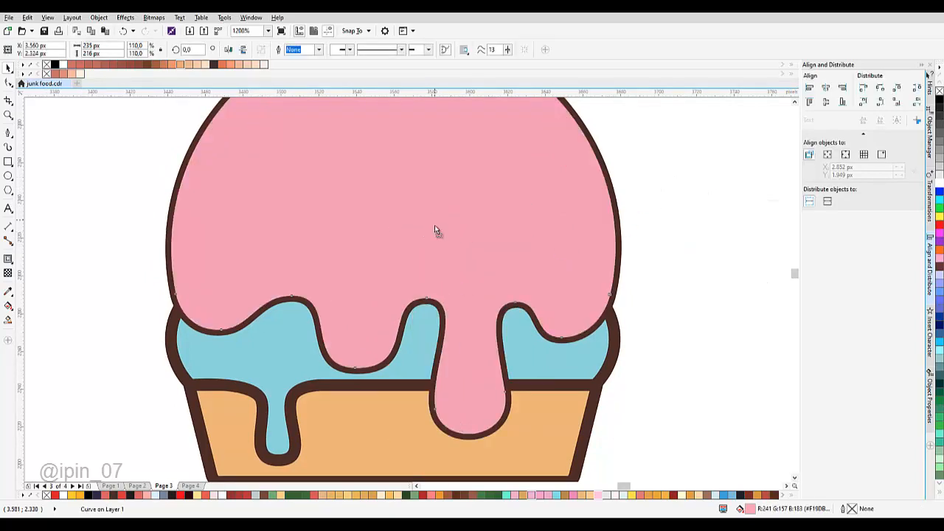
Offset the duplicate scoop slightly down and to the right, and intersect it with the teal layer
drag(436, 230, 445, 247)
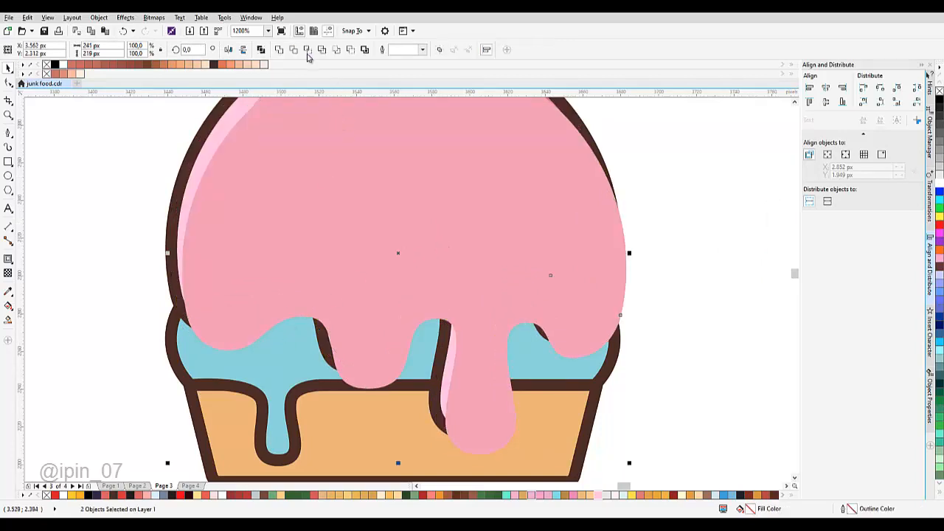
click(308, 51)
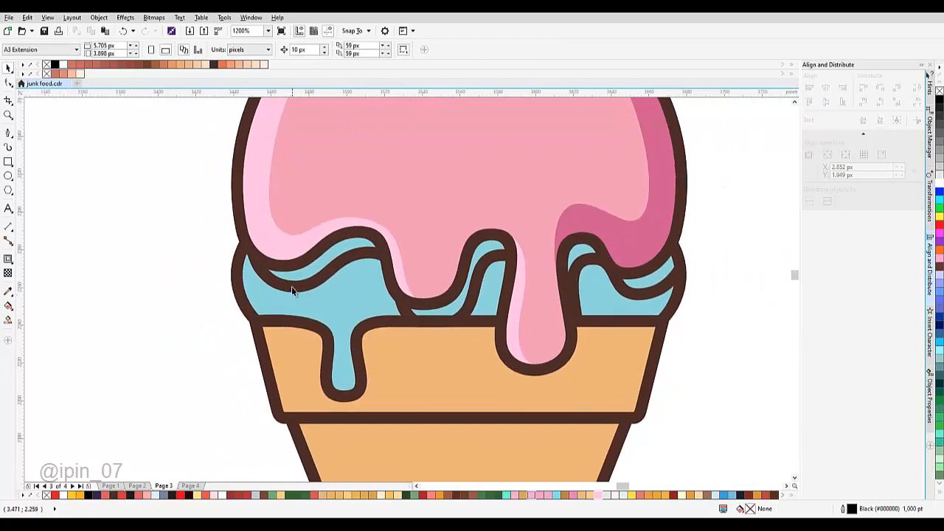
key(i)
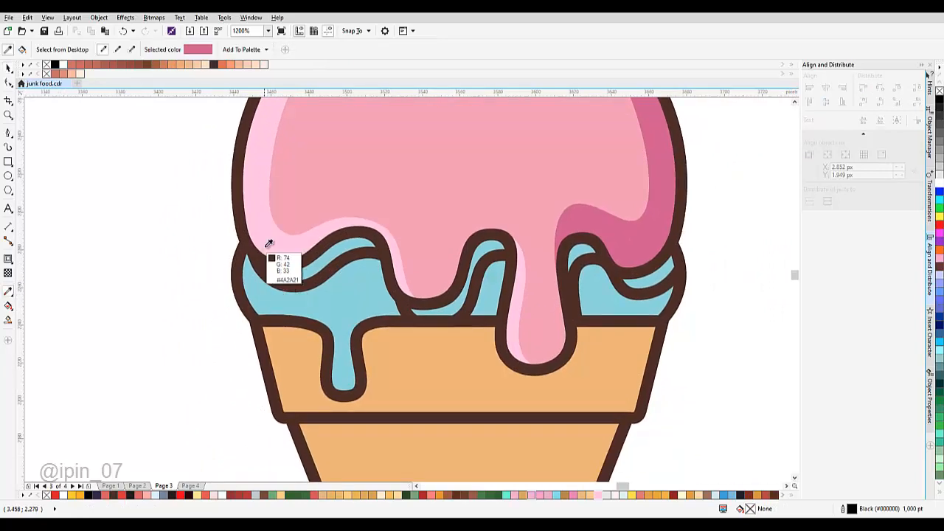
key(space)
Draw a closed curve about 54 px wide with the Pen tool over the left end of the teal layer as a highlight shape
click(7, 133)
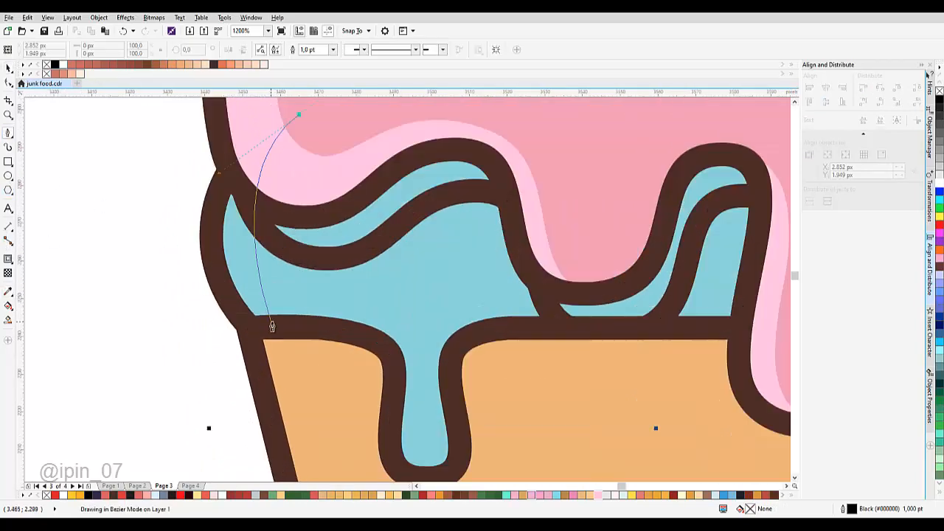
drag(338, 369, 383, 397)
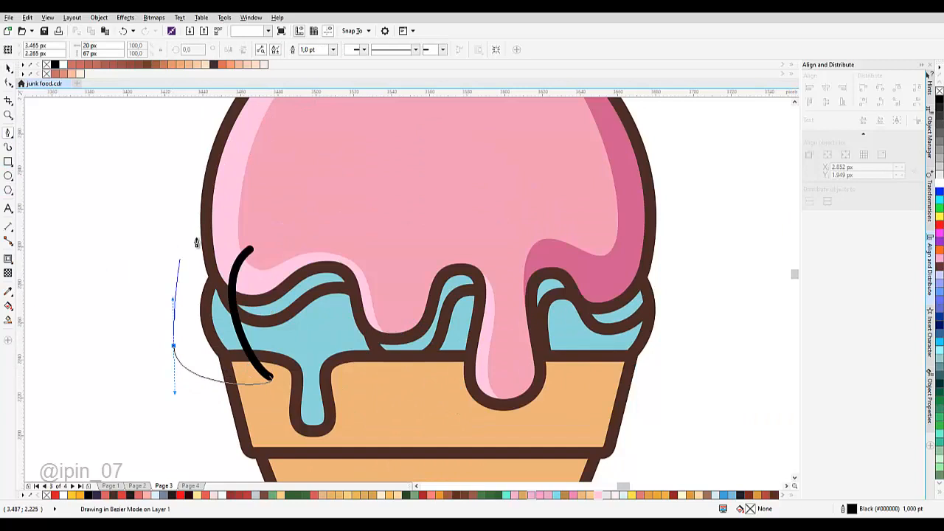
click(254, 256)
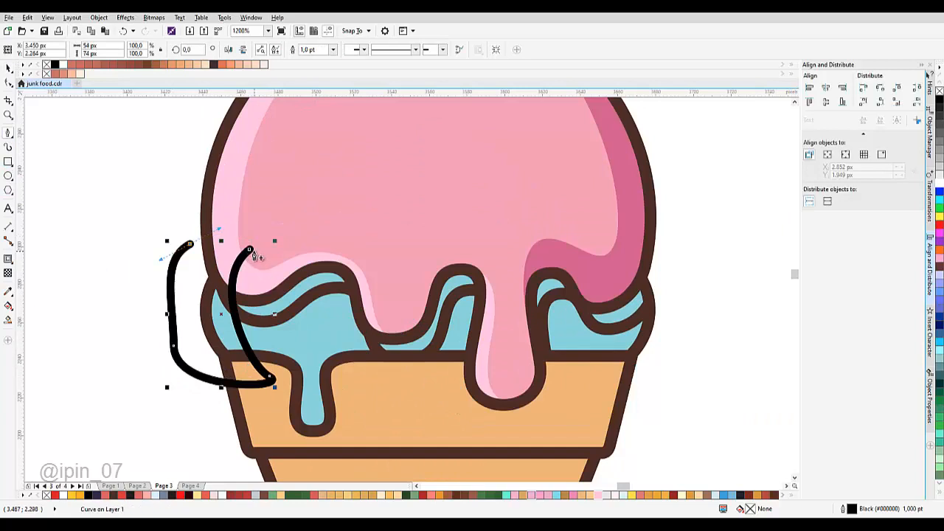
click(273, 234)
key(F10)
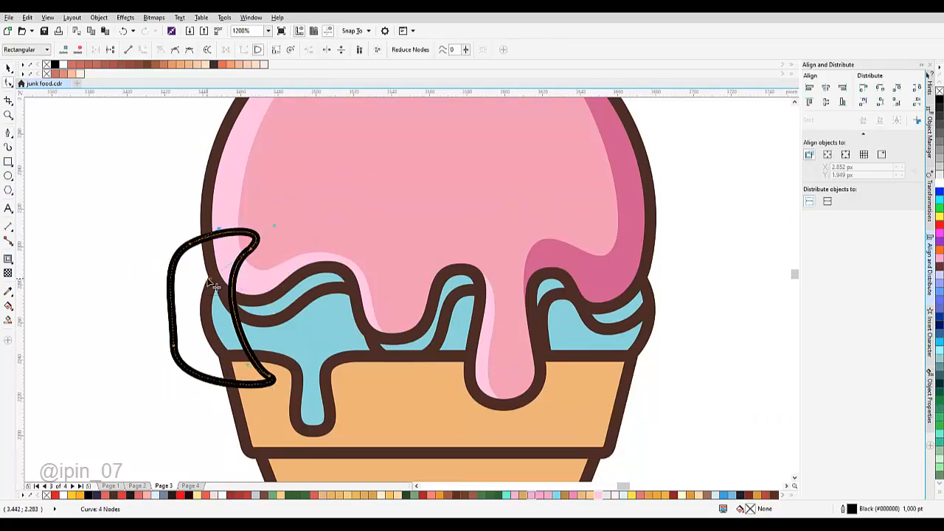
Intersect the left highlight curve with the teal layer and delete the original black curve
key(space)
shift+click(326, 337)
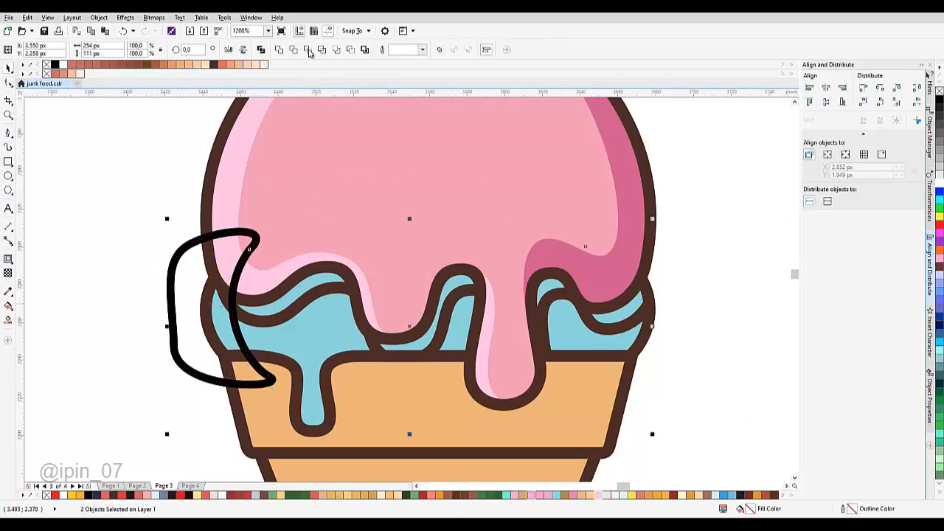
click(308, 51)
drag(190, 278, 164, 302)
key(Delete)
Fill the teal layer's left highlight piece with the light teal swatch's color
drag(259, 301, 233, 318)
click(290, 308)
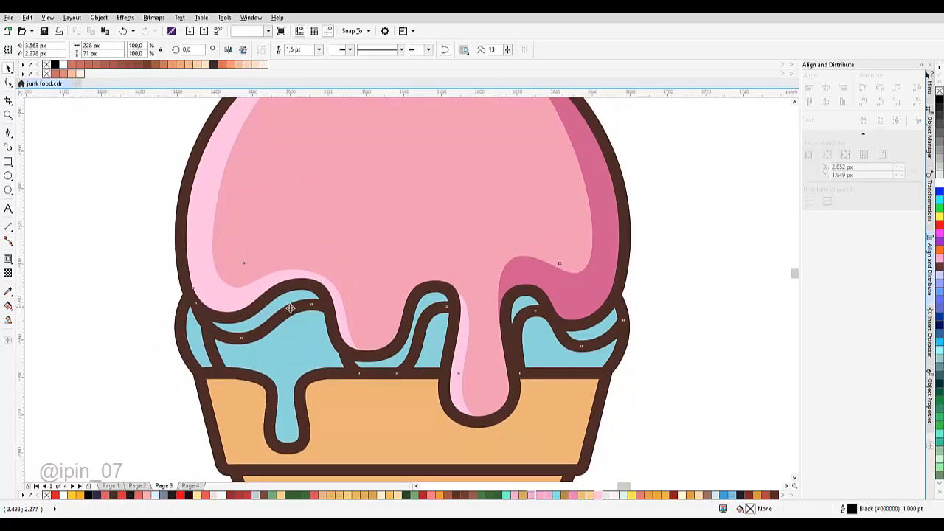
scroll(279, 288, down, 1)
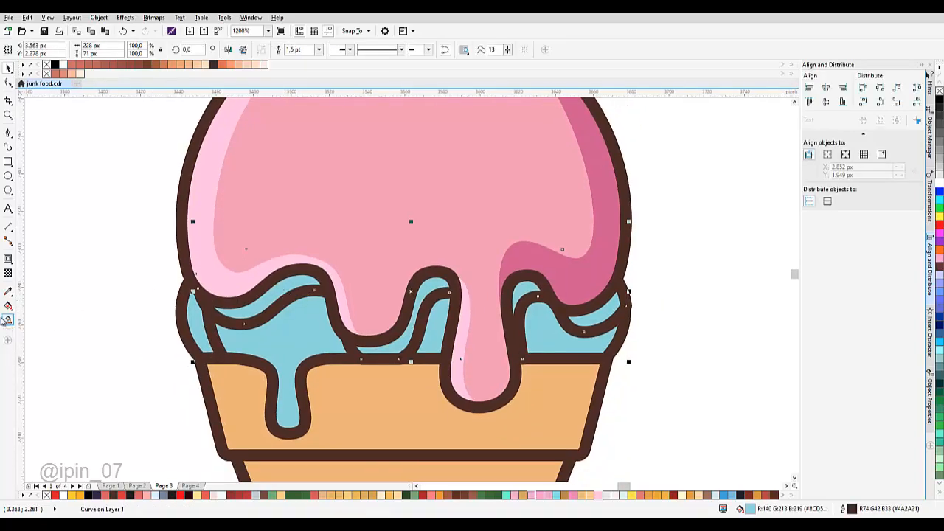
click(8, 292)
scroll(198, 305, down, 2)
drag(315, 283, 432, 277)
scroll(227, 324, up, 1)
click(214, 359)
scroll(367, 293, up, 1)
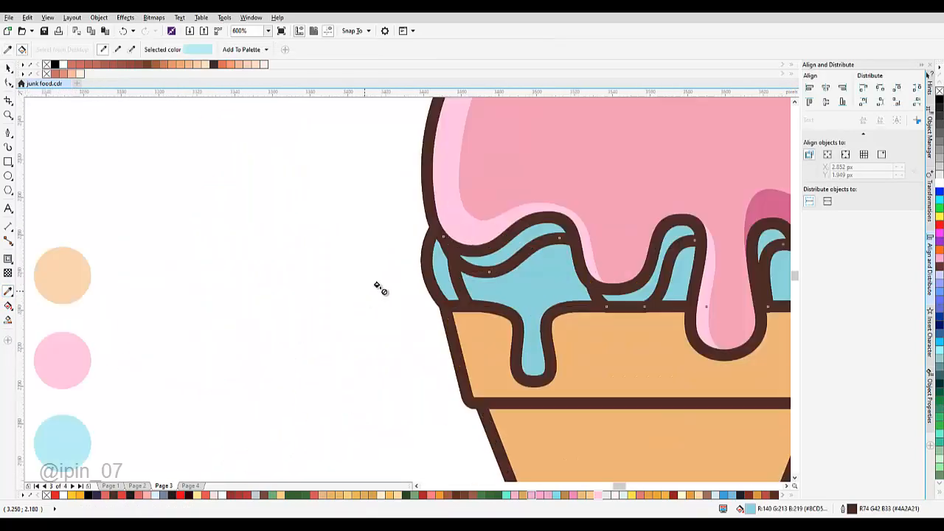
click(440, 274)
Fill the shadow piece beneath the pink drips with the dark teal swatch's color
scroll(438, 268, down, 1)
click(210, 351)
scroll(547, 251, up, 1)
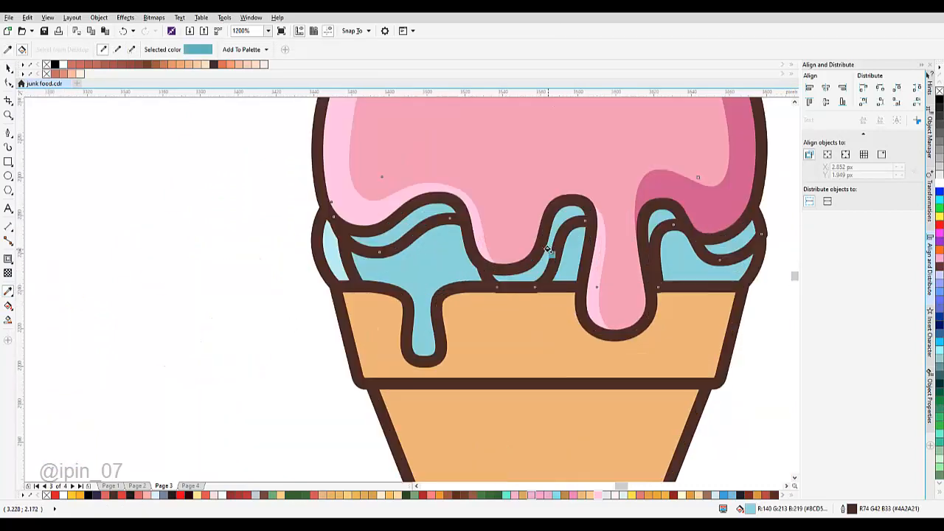
click(522, 270)
Remove the outlines from the teal layer's highlight and shadow pieces by setting their outline width to None
key(space)
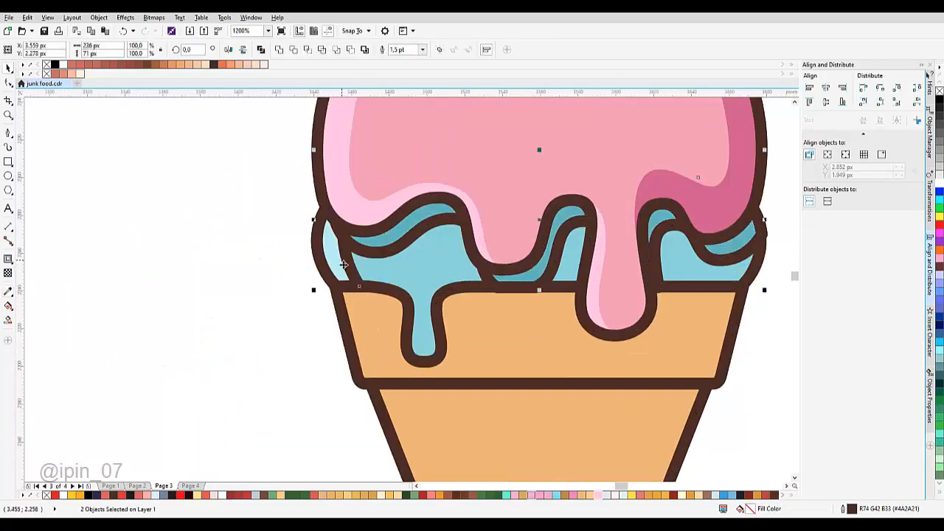
click(422, 49)
click(422, 49)
click(422, 49)
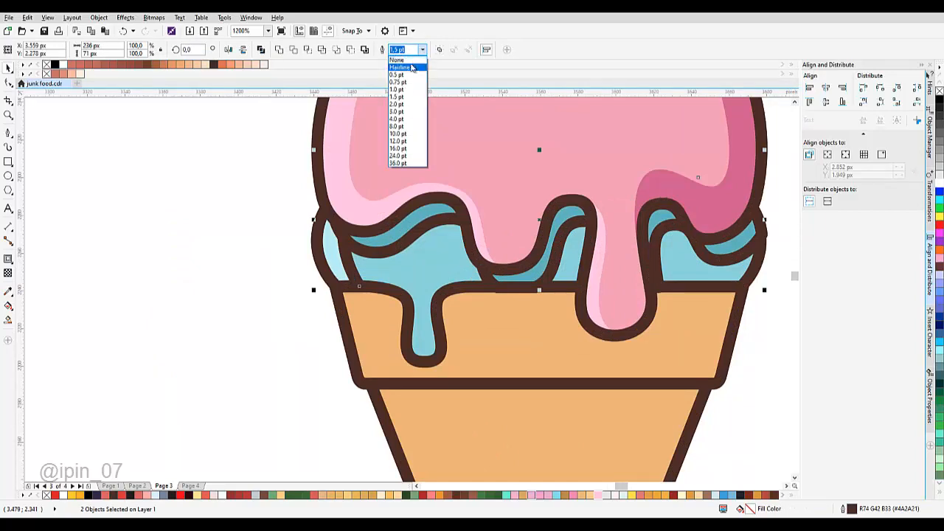
click(415, 60)
scroll(340, 240, down, 2)
click(520, 216)
scroll(383, 251, up, 2)
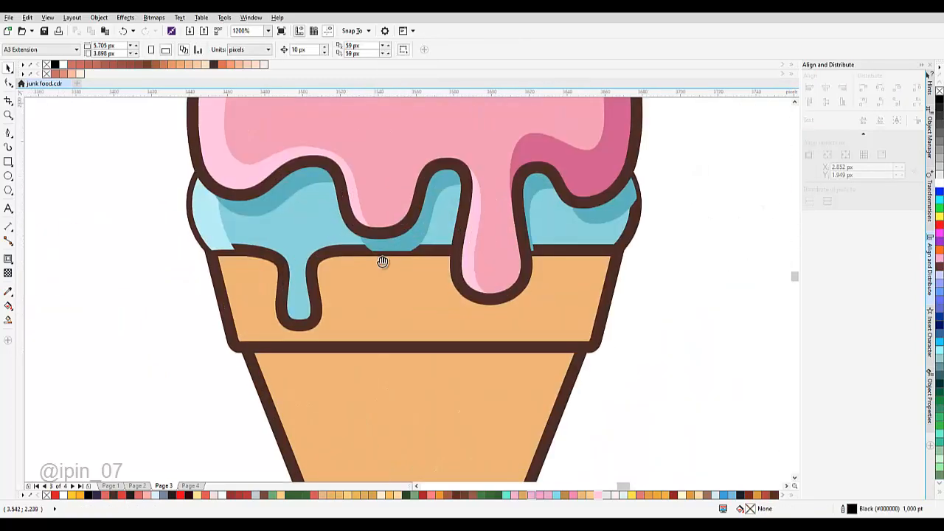
Convert the teal layer's brown outline to a separate object
drag(383, 262, 374, 295)
click(289, 279)
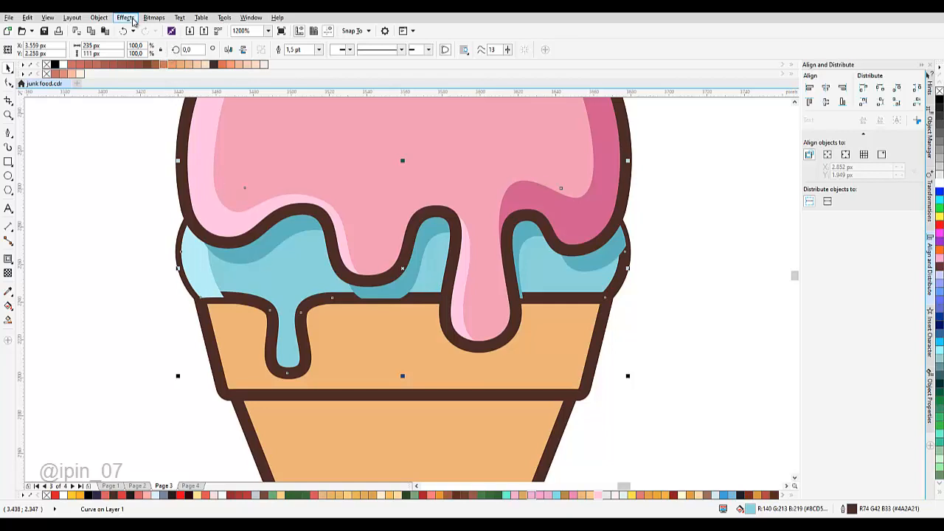
click(133, 21)
mouse_move(99, 17)
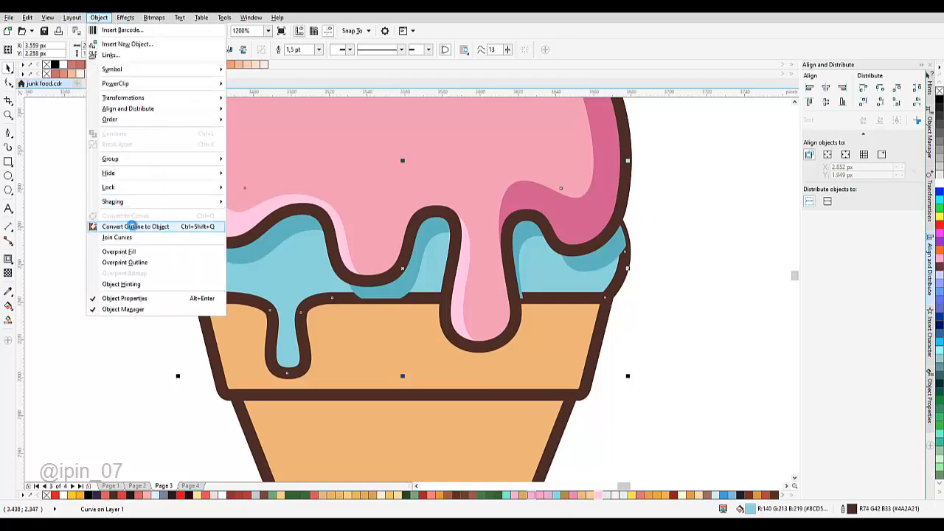
click(132, 226)
Order the converted brown outline in front of the light teal highlight piece
right_click(254, 311)
mouse_move(337, 194)
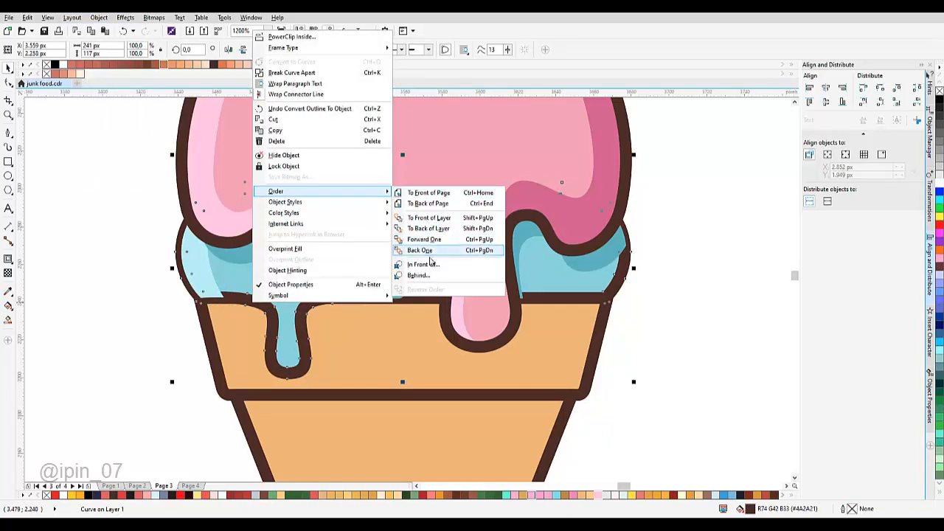
click(425, 264)
click(207, 274)
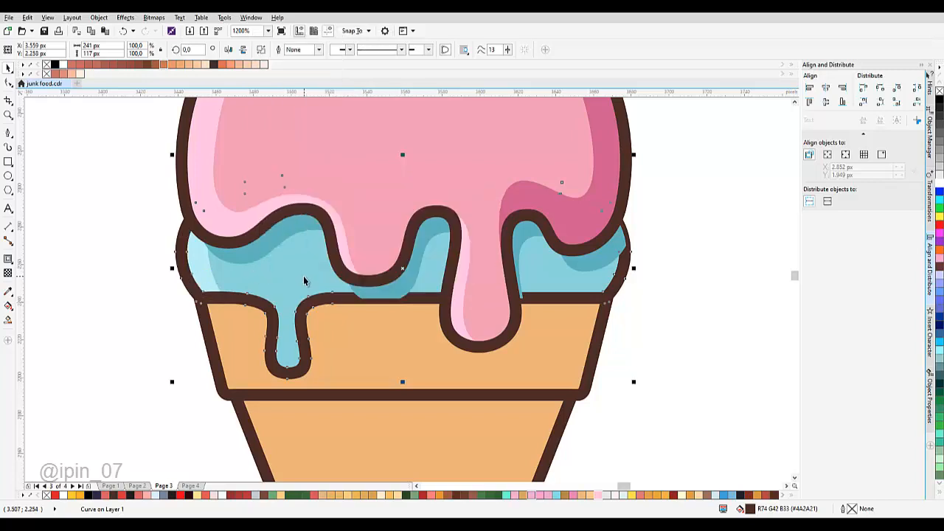
scroll(304, 278, down, 2)
click(521, 247)
scroll(351, 260, up, 1)
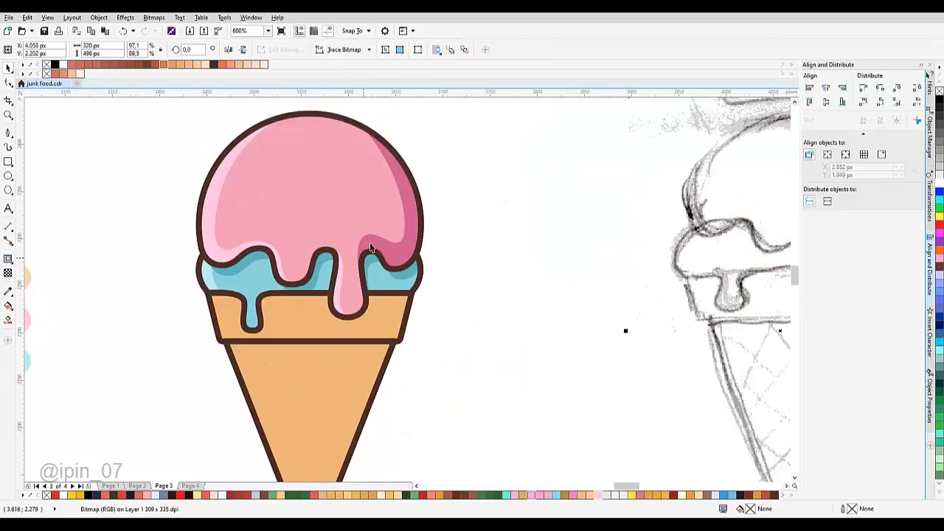
Reshape the dark teal shadow's right part, lowering its crest and widening the strip beside the long pink drip
scroll(392, 273, up, 1)
double_click(396, 274)
scroll(397, 274, up, 1)
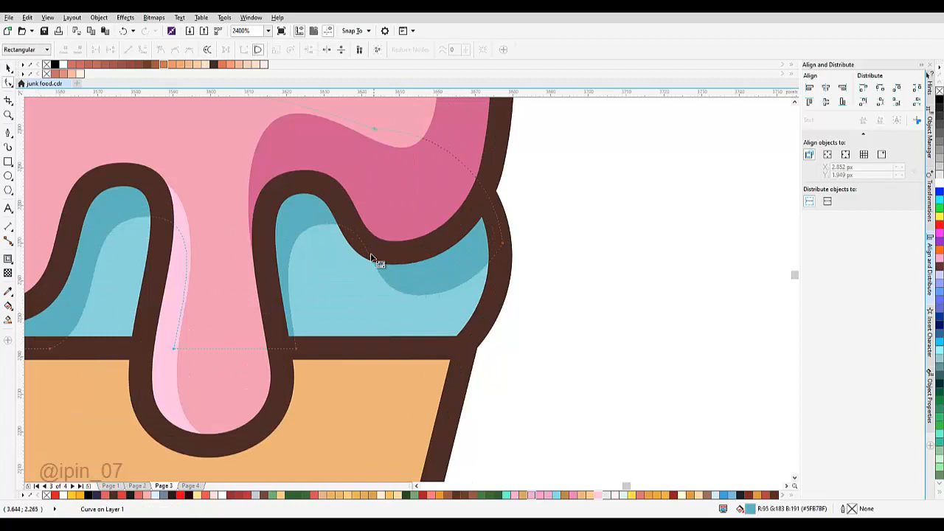
click(326, 224)
drag(326, 224, 384, 258)
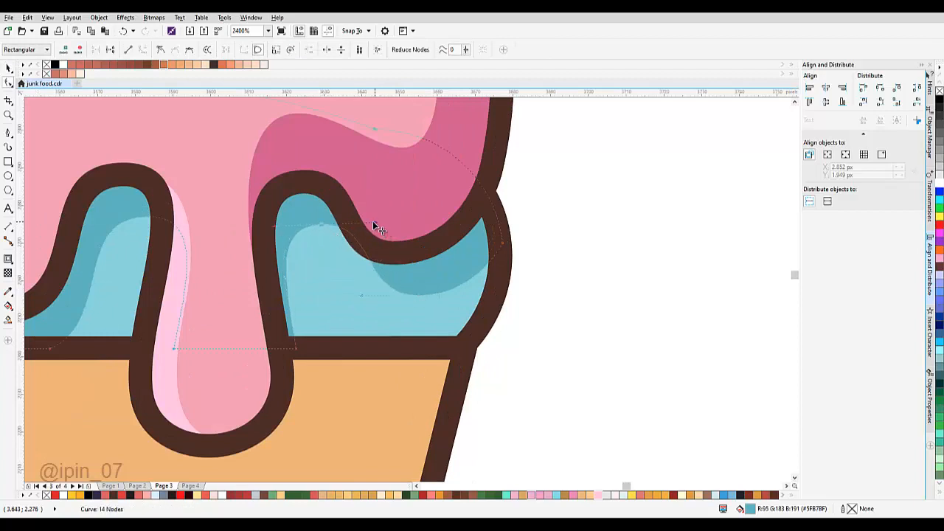
drag(322, 225, 322, 244)
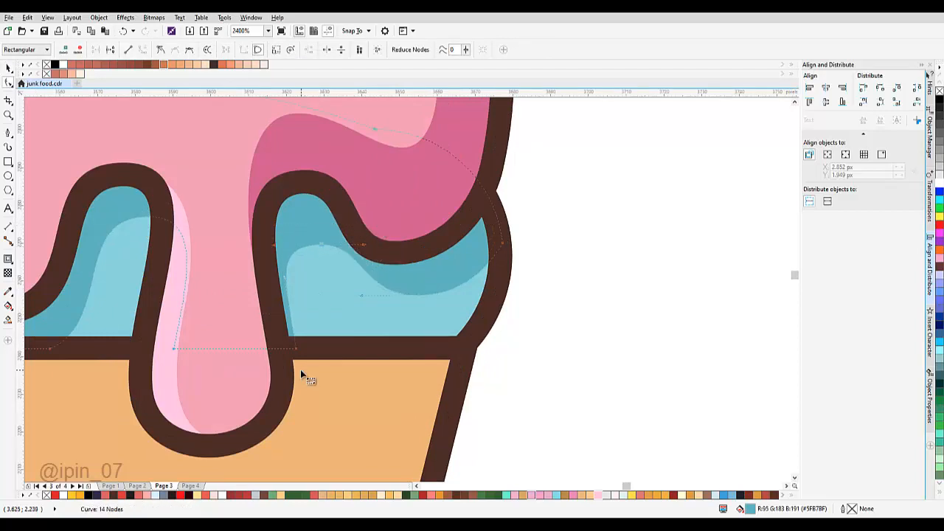
drag(295, 349, 316, 352)
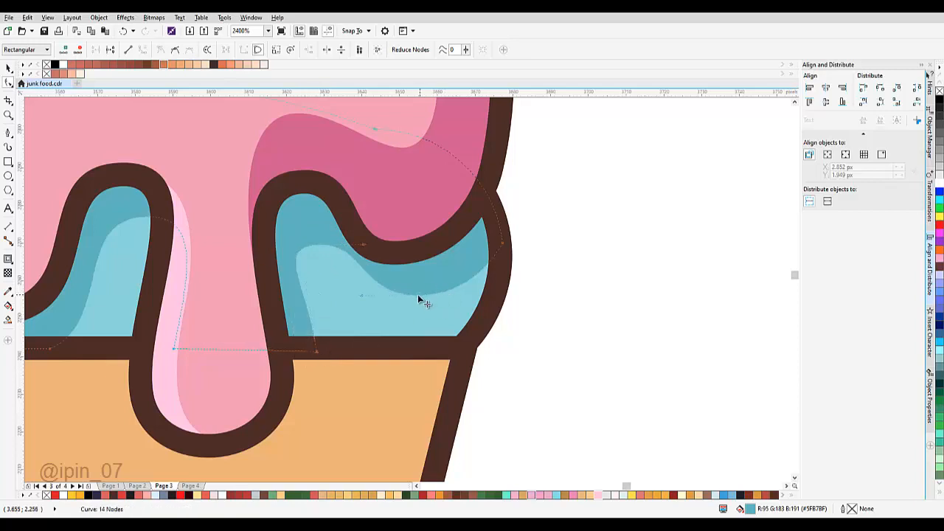
drag(418, 295, 407, 294)
Pull the dark teal shadow's left end node outward to the left edge of the teal layer
drag(458, 242, 664, 270)
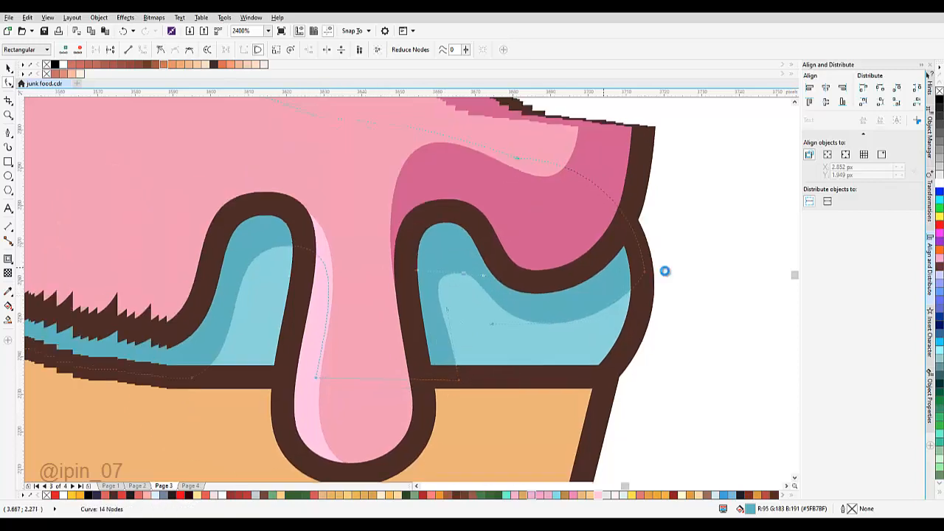
drag(106, 292, 526, 292)
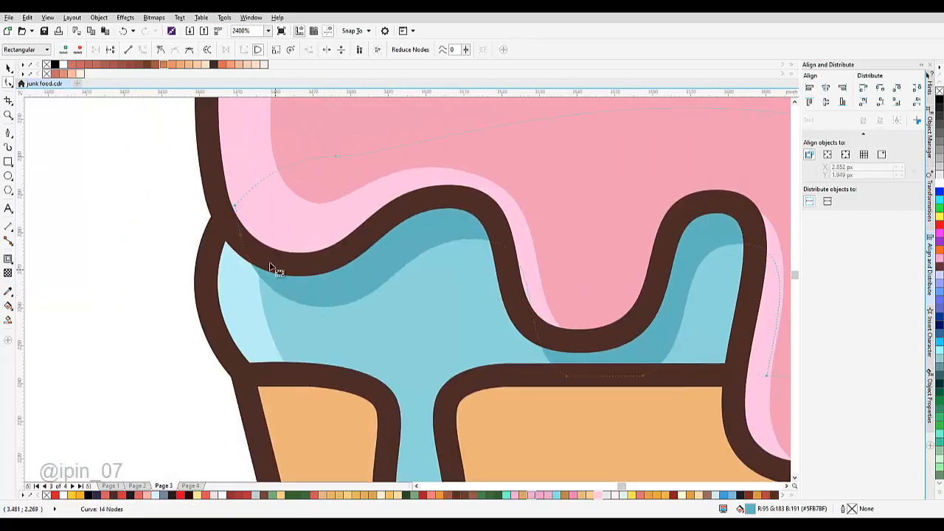
mouse_move(241, 236)
mouse_down()
mouse_move(220, 233)
mouse_move(221, 249)
mouse_up()
scroll(221, 255, down, 1)
key(space)
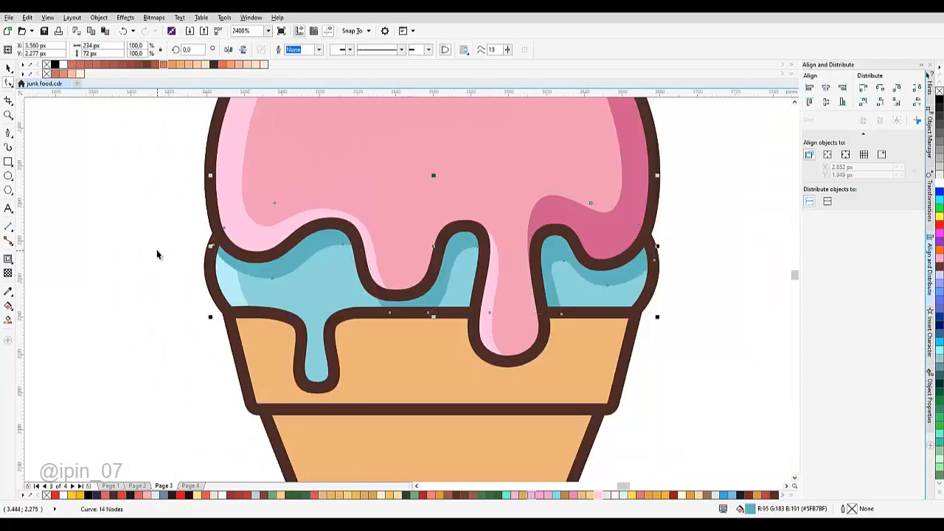
click(156, 254)
scroll(258, 241, down, 1)
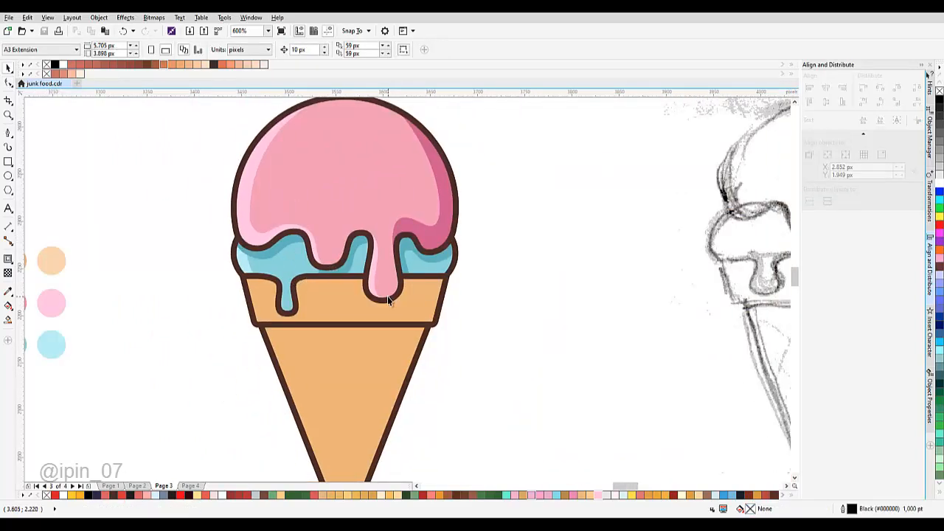
mouse_move(308, 298)
mouse_down()
mouse_move(357, 278)
mouse_move(310, 280)
mouse_up()
scroll(357, 279, up, 1)
click(293, 244)
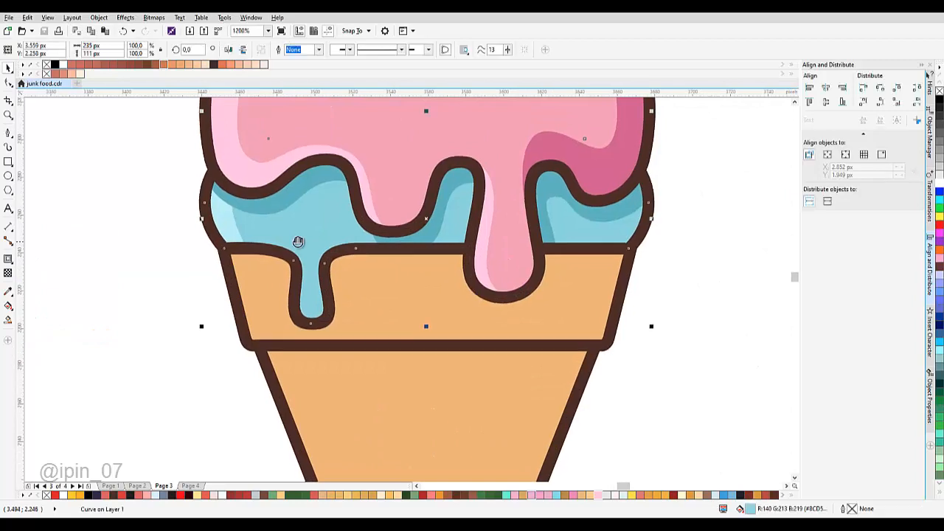
drag(297, 243, 254, 238)
mouse_move(212, 210)
mouse_down()
mouse_move(243, 208)
mouse_move(255, 194)
mouse_up()
key(ctrl+z)
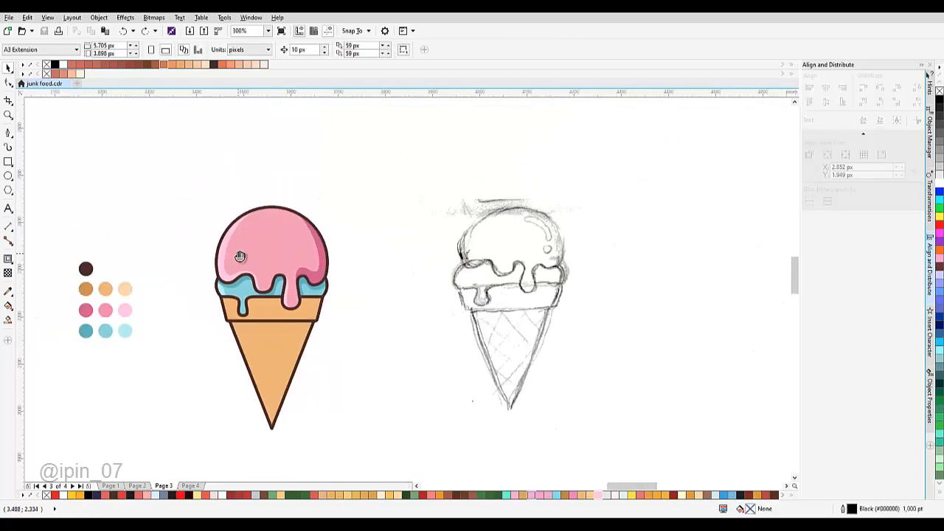
scroll(110, 294, up, 2)
click(13, 294)
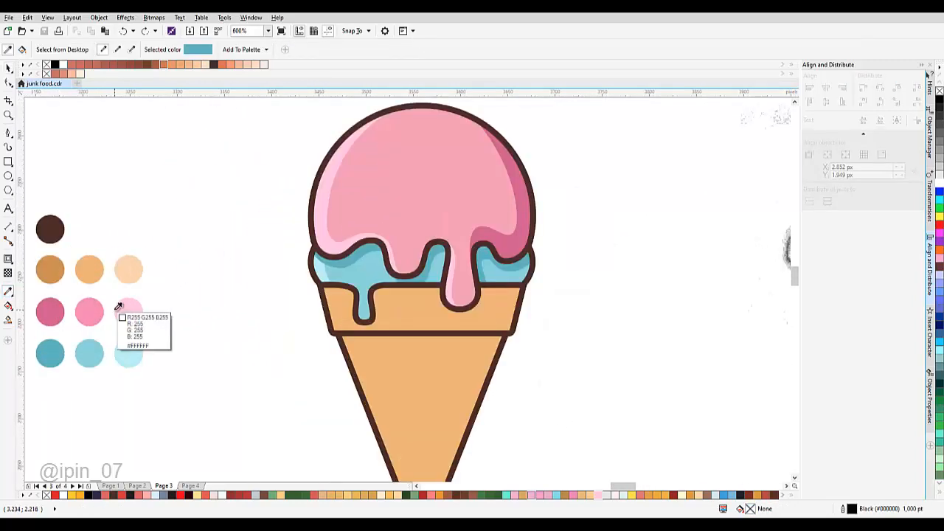
click(127, 312)
scroll(326, 238, down, 2)
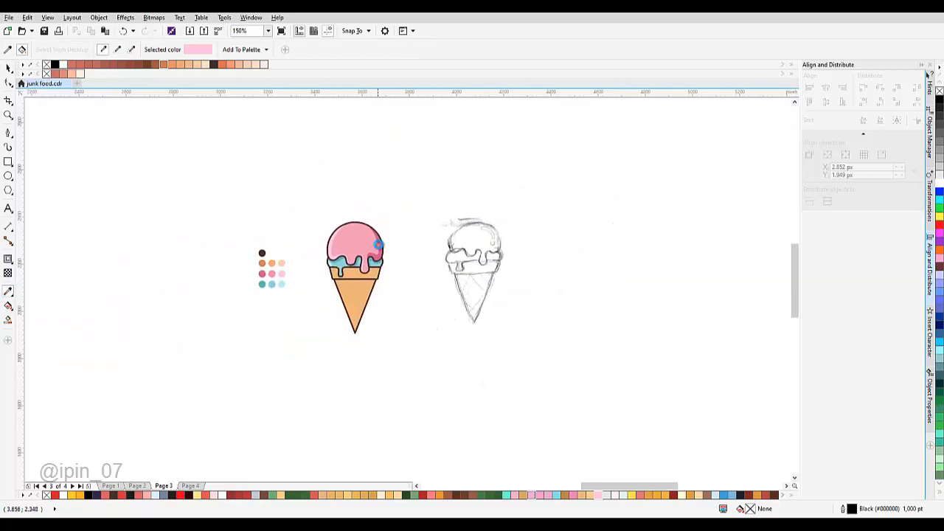
key(space)
scroll(355, 256, up, 2)
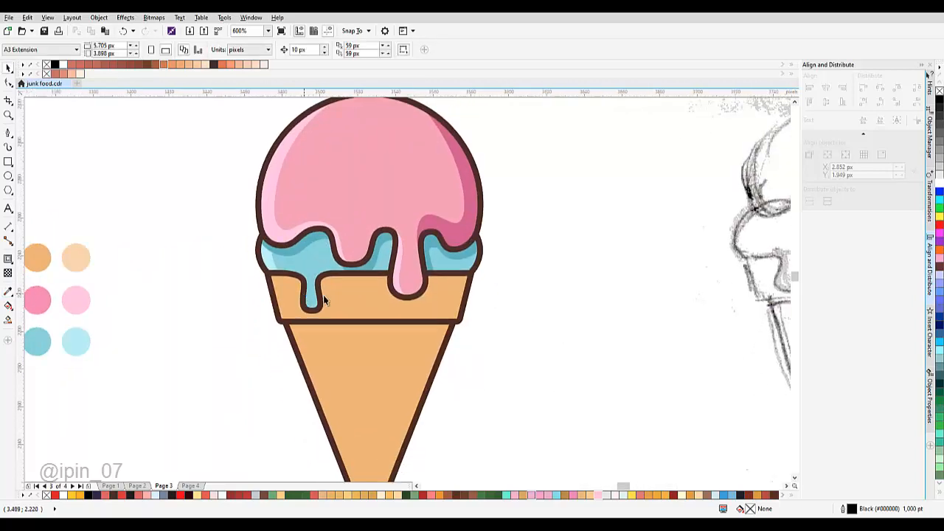
Draw a closed shadow curve about 42 px wide with the Pen tool around the teal drip, extending down and right onto the cone's rim
scroll(301, 297, up, 2)
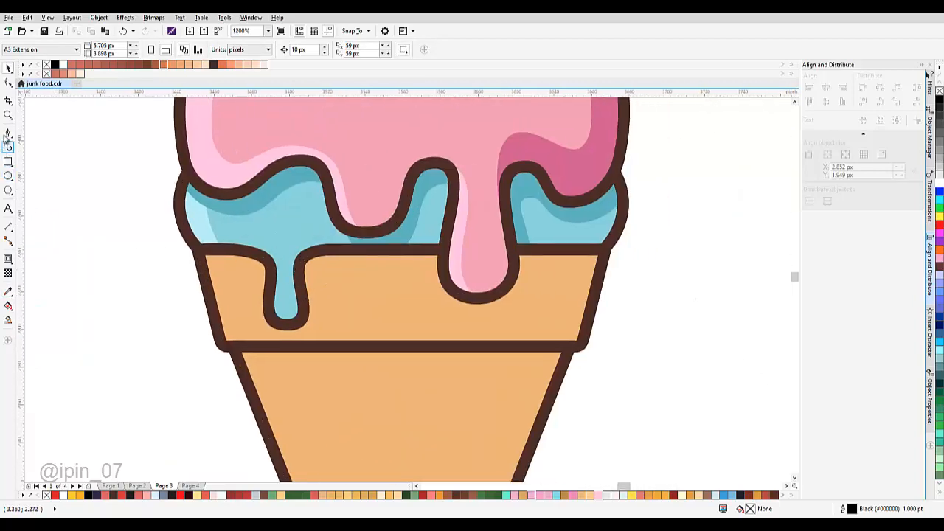
click(8, 134)
scroll(305, 274, up, 2)
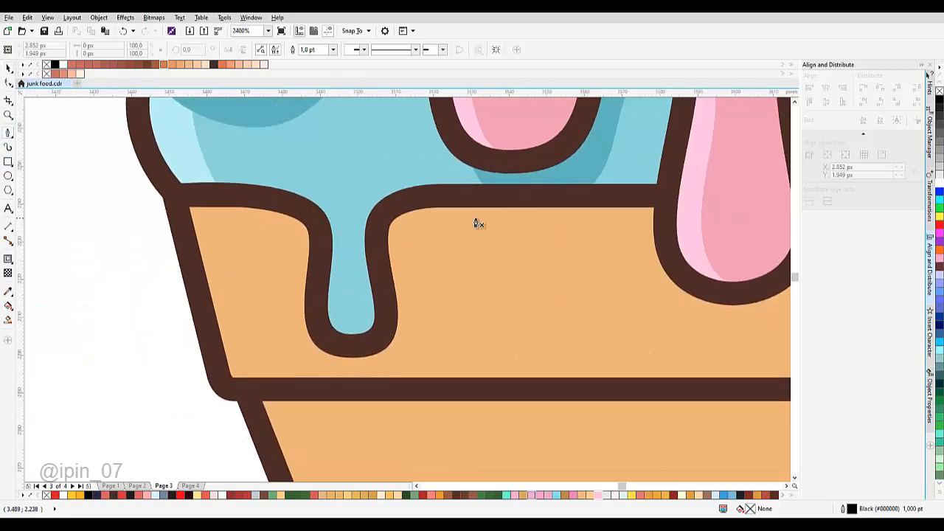
drag(398, 365, 435, 352)
mouse_move(418, 259)
mouse_down()
mouse_move(397, 318)
mouse_move(411, 254)
mouse_up()
click(449, 240)
drag(342, 240, 309, 255)
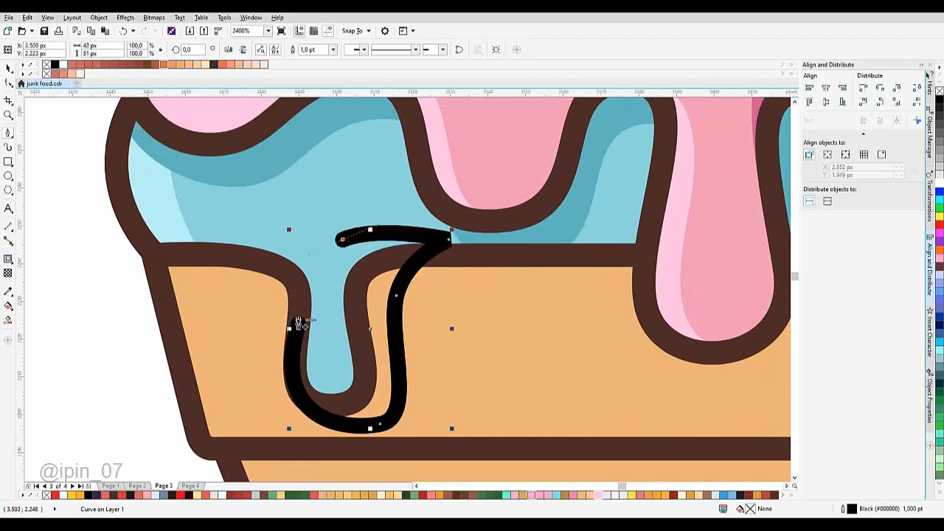
click(298, 329)
scroll(354, 332, down, 3)
Adjust the nodes along the lower part of the teal drip's shadow curve
key(F10)
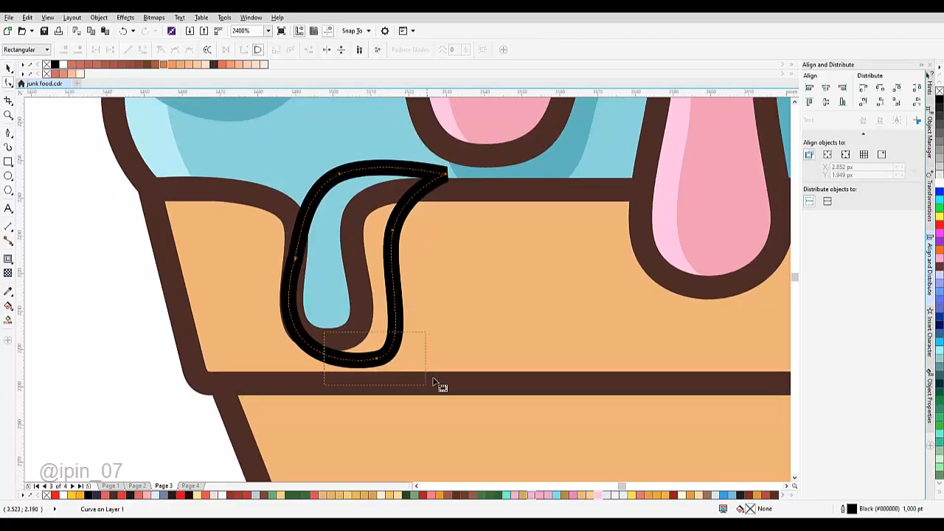
drag(413, 352, 417, 344)
scroll(531, 289, down, 1)
drag(531, 288, 414, 311)
key(space)
click(414, 311)
shift+click(367, 286)
drag(368, 271, 253, 249)
Draw a closed shadow curve about 47 by 52 px with the Pen tool around the lower end of the long pink drip
click(8, 134)
scroll(350, 242, up, 1)
click(361, 231)
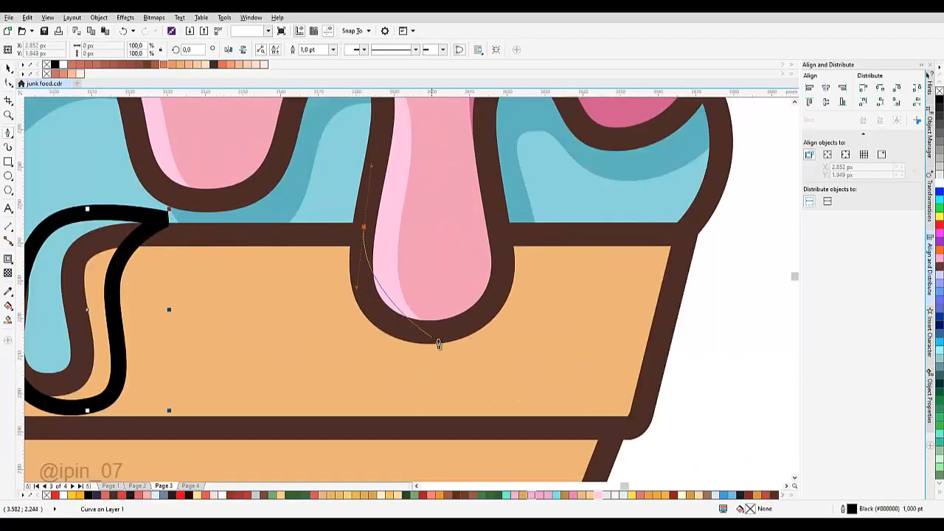
drag(456, 361, 525, 362)
drag(523, 270, 503, 184)
drag(349, 260, 369, 183)
scroll(355, 253, down, 1)
scroll(234, 295, up, 1)
key(space)
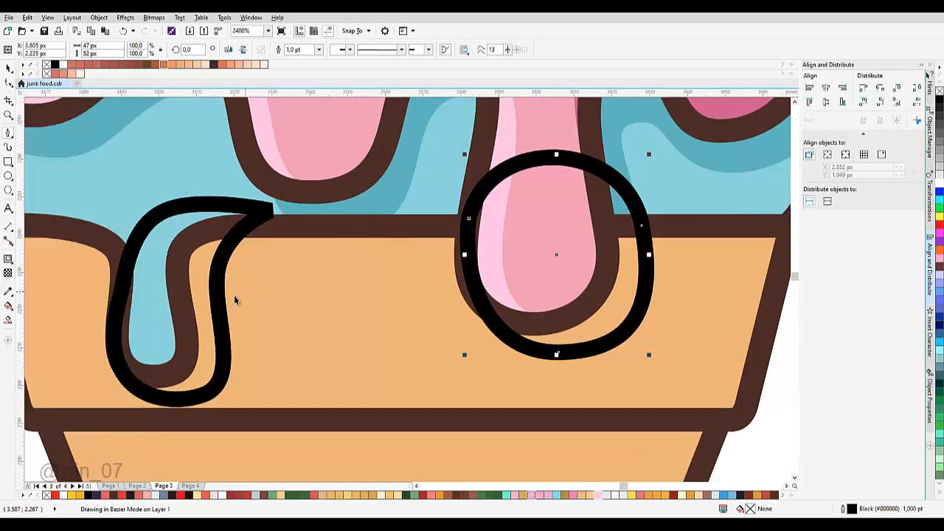
Combine the two drip shadow curves and intersect them with the cone's rim, deleting the original curves
shift+click(215, 297)
key(ctrl+l)
shift+click(326, 255)
click(307, 50)
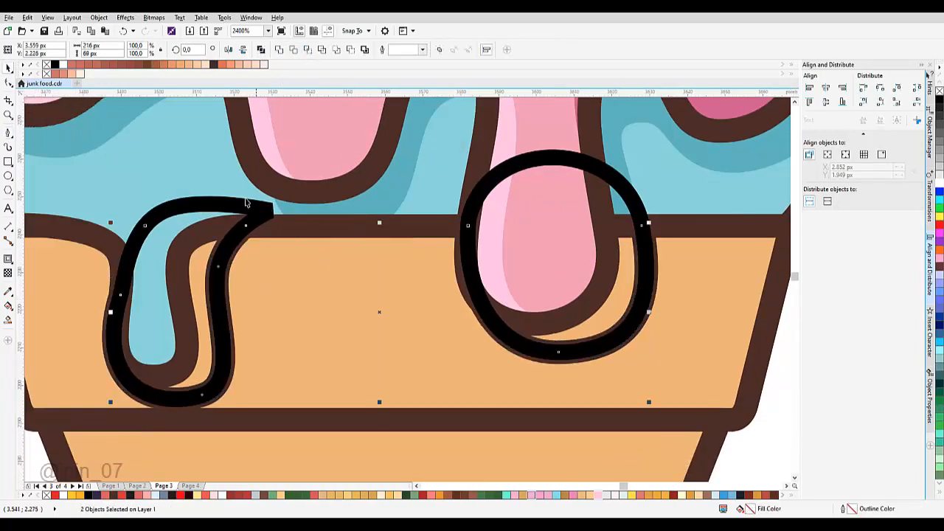
click(248, 204)
key(Delete)
click(215, 277)
Draw a closed shadow curve about 86 by 73 px with the Pen tool over the right end of the cone's rim
scroll(215, 277, down, 3)
scroll(389, 267, up, 1)
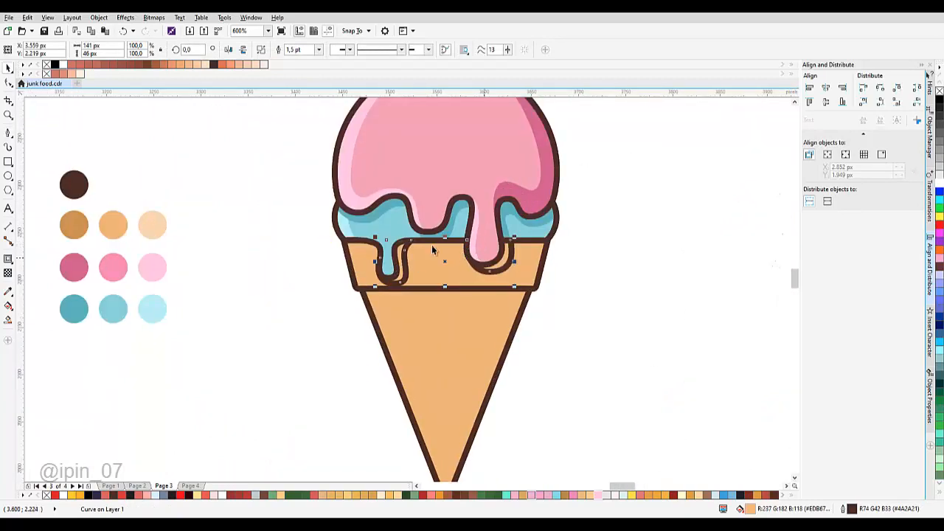
click(10, 133)
scroll(481, 249, up, 2)
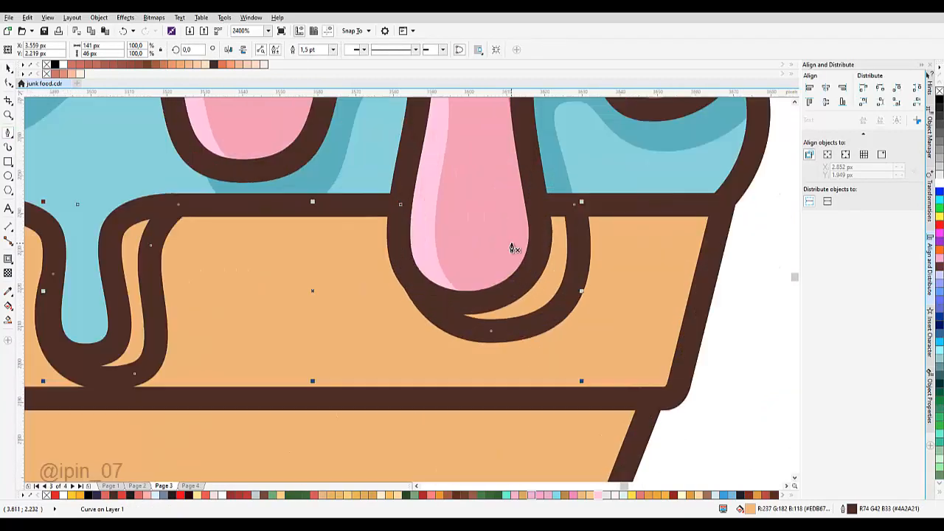
scroll(512, 246, down, 2)
scroll(514, 255, up, 1)
scroll(529, 223, up, 1)
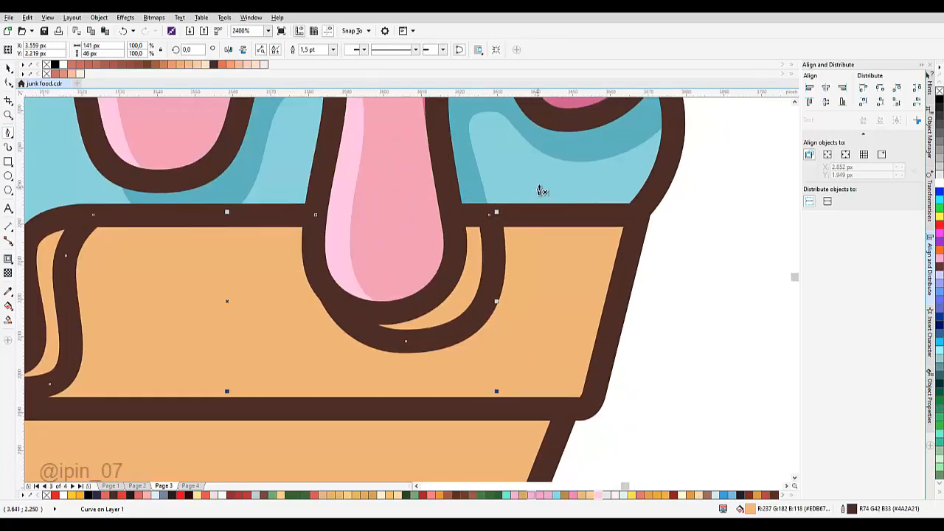
click(547, 172)
drag(508, 406, 507, 311)
scroll(533, 336, down, 2)
drag(613, 312, 624, 270)
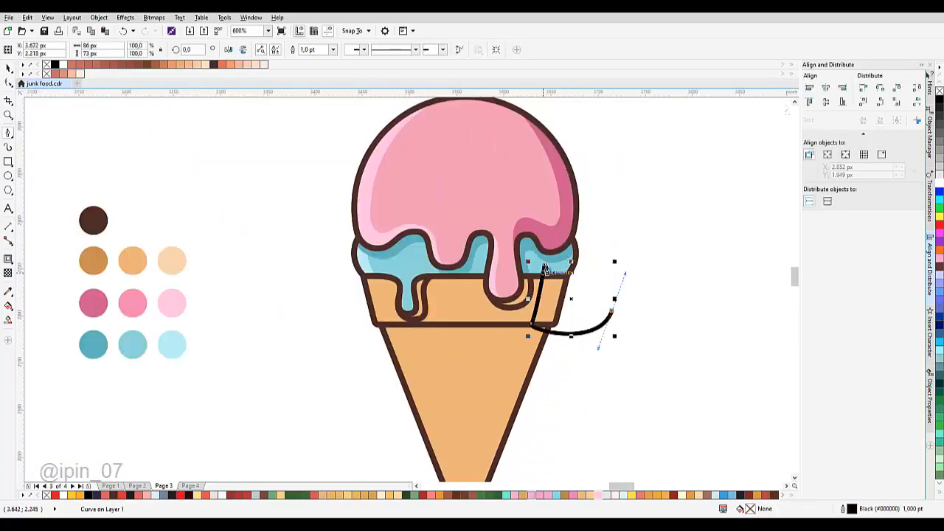
drag(546, 263, 600, 246)
key(space)
key(space)
key(ctrl+z)
drag(545, 265, 525, 274)
key(space)
Intersect the right-end shadow curve with the cone's rim and delete the original curve
shift+click(462, 319)
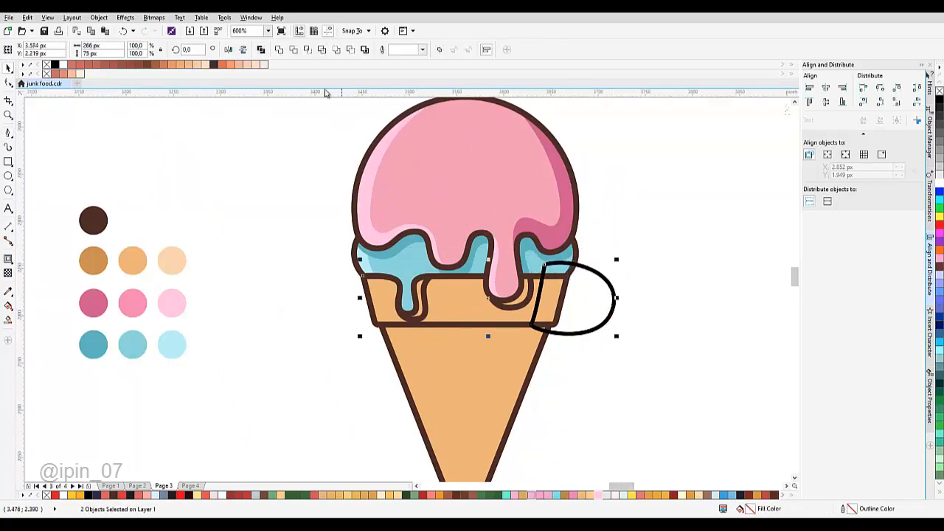
click(308, 50)
click(588, 295)
key(Delete)
click(549, 299)
Draw a closed shadow curve about 218 by 330 px over the cone's right side and intersect it with the cone, deleting the original curve
key(space)
scroll(455, 391, up, 1)
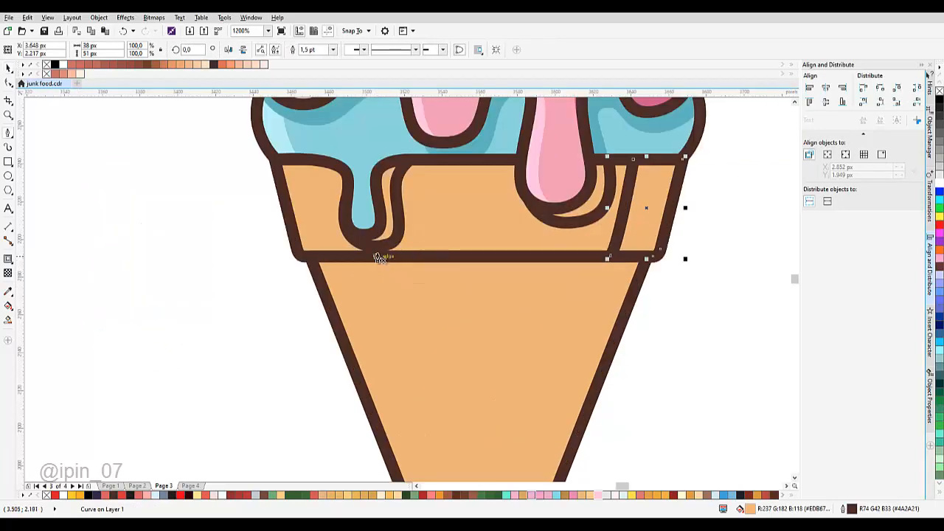
drag(385, 258, 459, 259)
scroll(618, 278, up, 1)
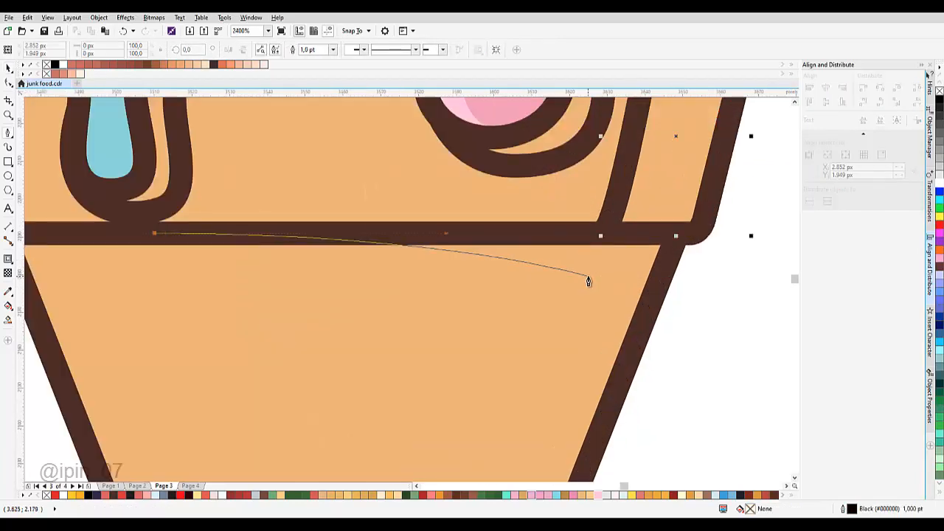
drag(587, 284, 595, 300)
scroll(577, 317, down, 2)
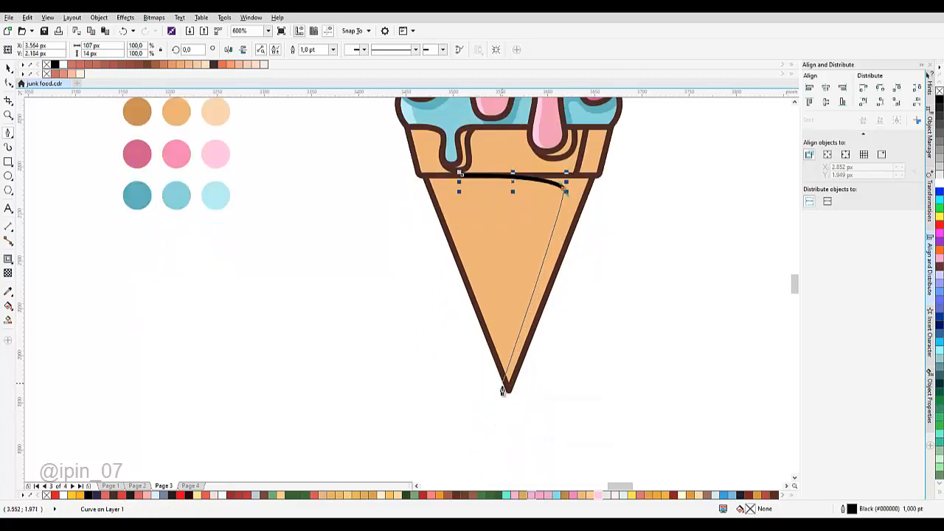
click(495, 384)
drag(546, 408, 596, 367)
drag(626, 226, 583, 340)
drag(619, 234, 583, 208)
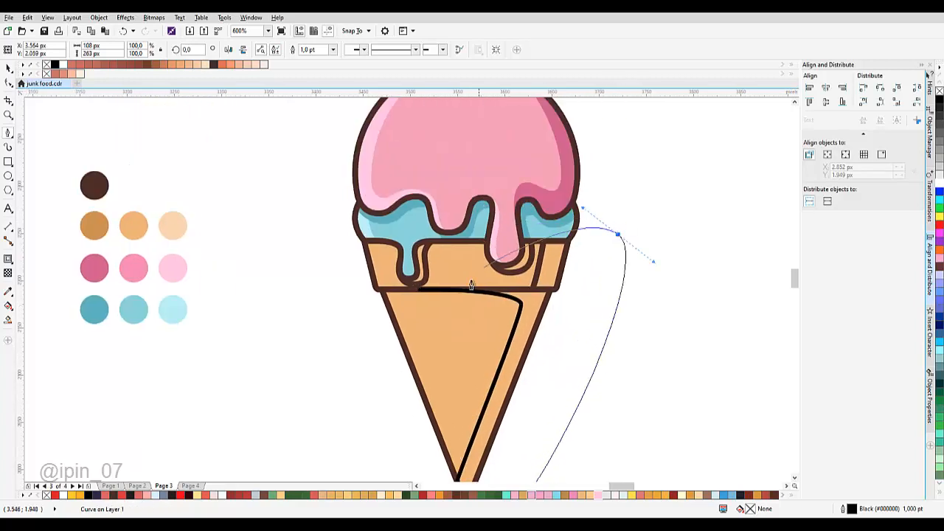
click(418, 291)
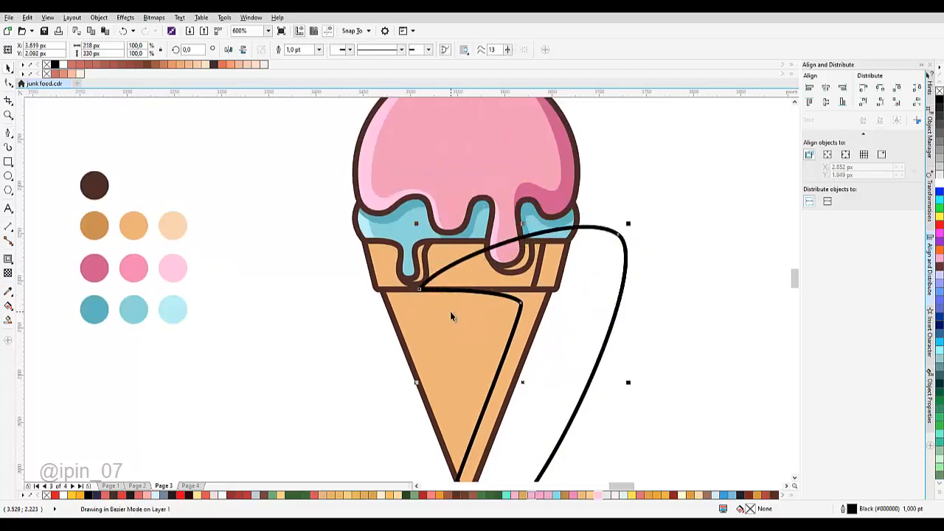
click(559, 307)
key(Delete)
Fill the rim, drip and cone shadows with the dark orange (#CC924F) sampled from the color swatches
click(526, 304)
shift+click(548, 272)
drag(270, 258, 321, 253)
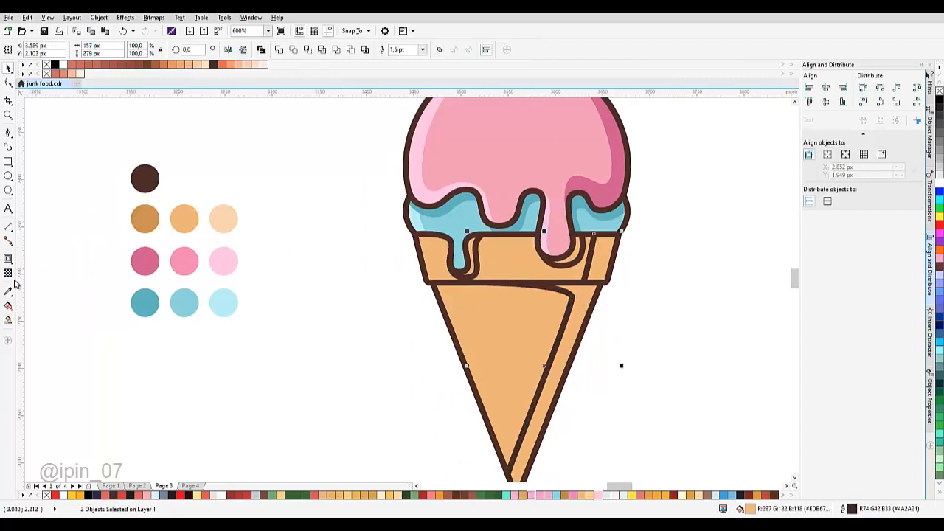
click(8, 290)
click(146, 218)
scroll(577, 249, up, 2)
click(577, 250)
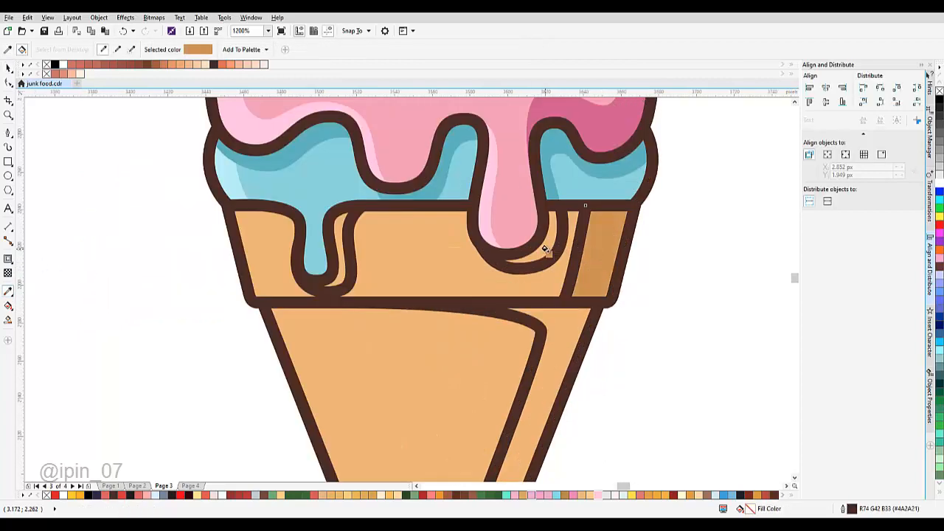
click(552, 320)
Remove the outlines from the rim, cone and drip shadows
click(423, 49)
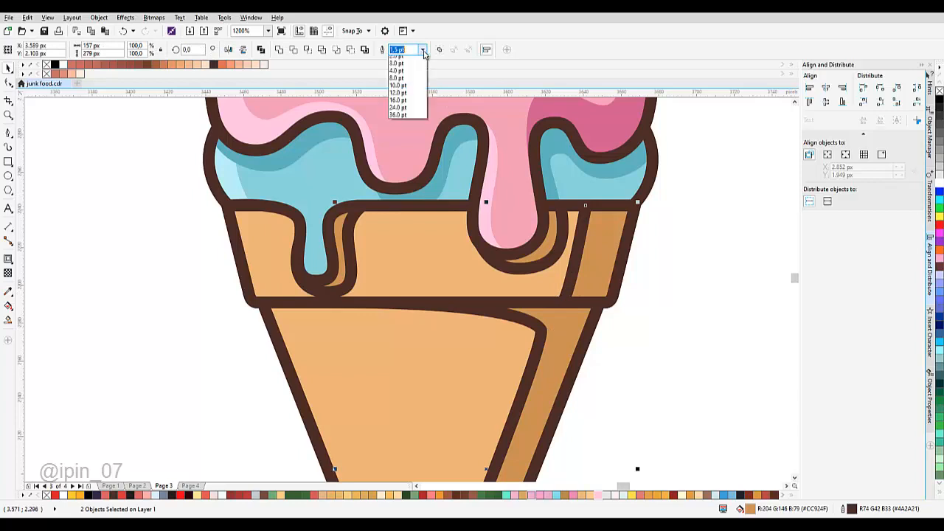
click(405, 63)
click(348, 255)
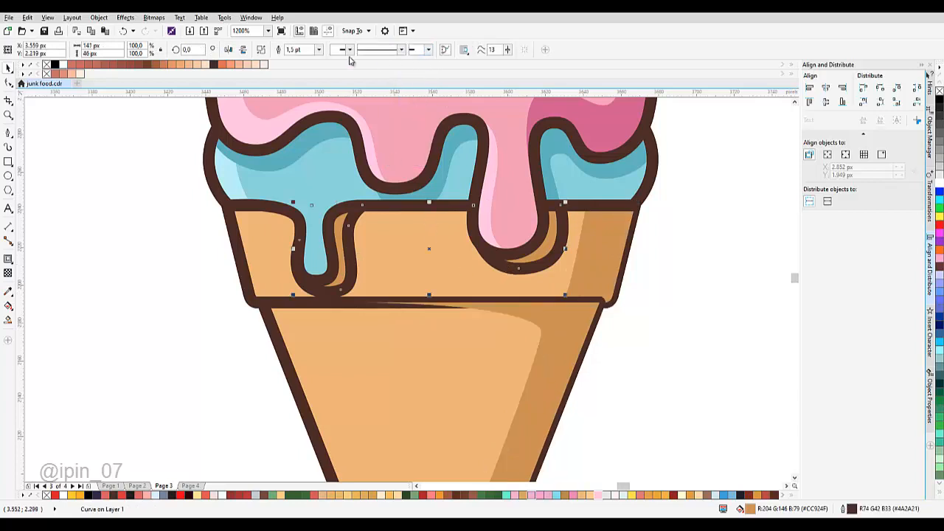
click(320, 51)
click(315, 64)
scroll(434, 249, down, 2)
click(519, 228)
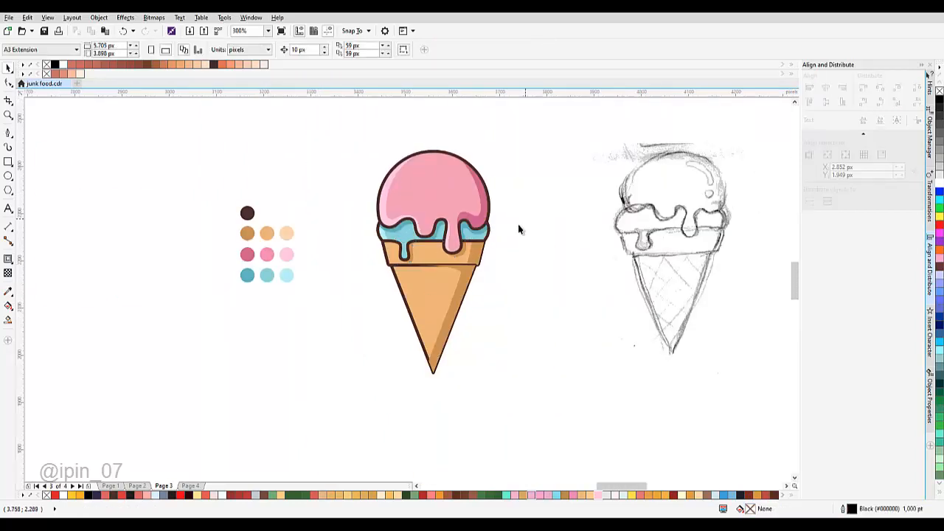
Draw a closed highlight curve about 341 px tall with the Pen tool along the left sides of the rim and cone
scroll(419, 255, up, 1)
scroll(336, 209, up, 3)
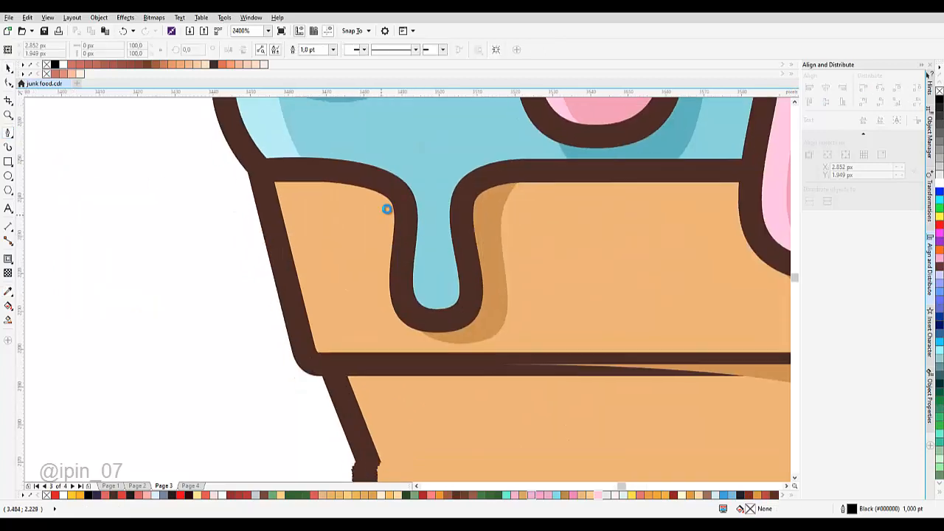
click(306, 126)
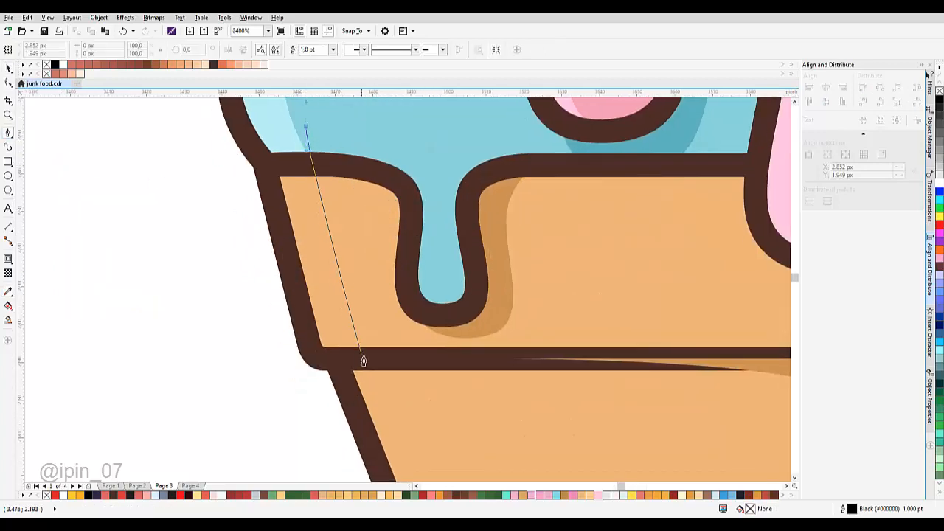
click(363, 362)
drag(420, 360, 377, 291)
click(377, 290)
scroll(393, 346, down, 3)
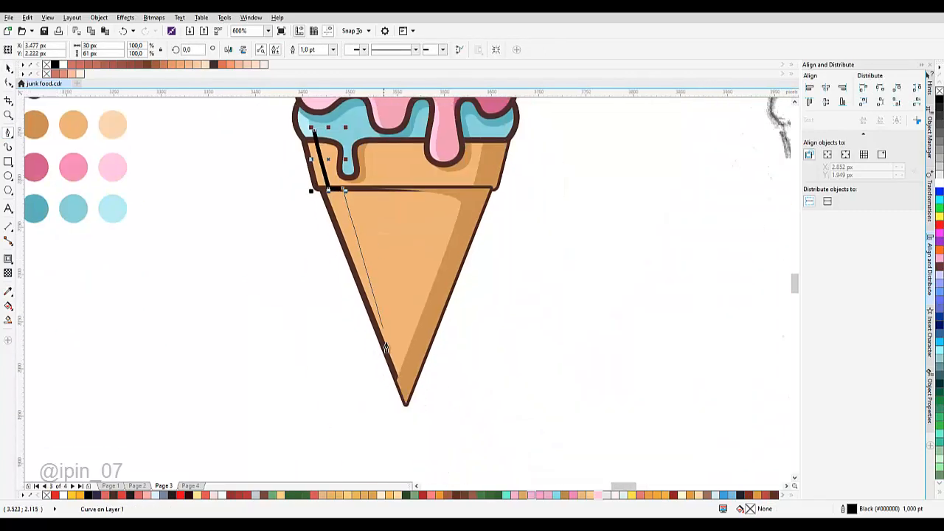
click(415, 397)
drag(397, 425, 387, 431)
drag(261, 155, 310, 299)
drag(310, 298, 306, 267)
drag(364, 275, 364, 226)
Intersect the highlight curve with the rim and with the cone, and delete the original curve
key(space)
shift+click(440, 297)
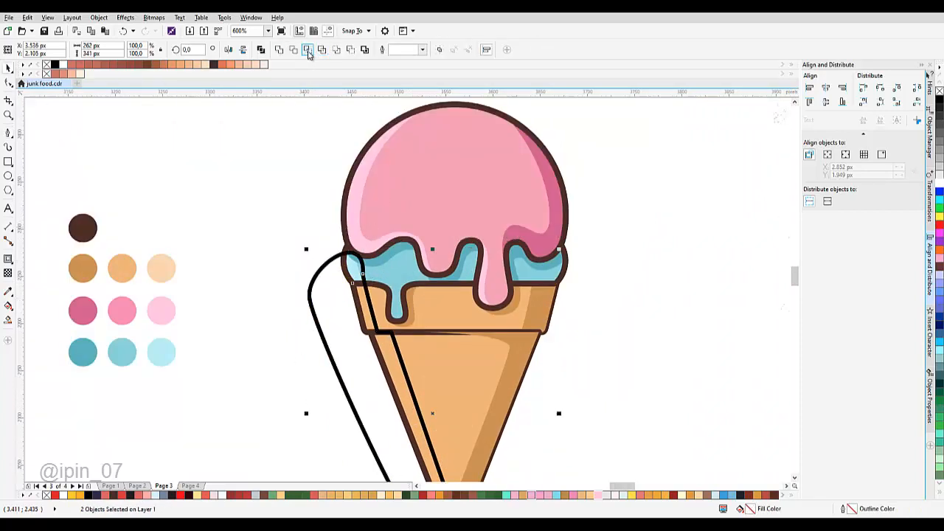
click(308, 53)
drag(337, 361, 309, 227)
key(Escape)
click(376, 229)
shift+click(363, 242)
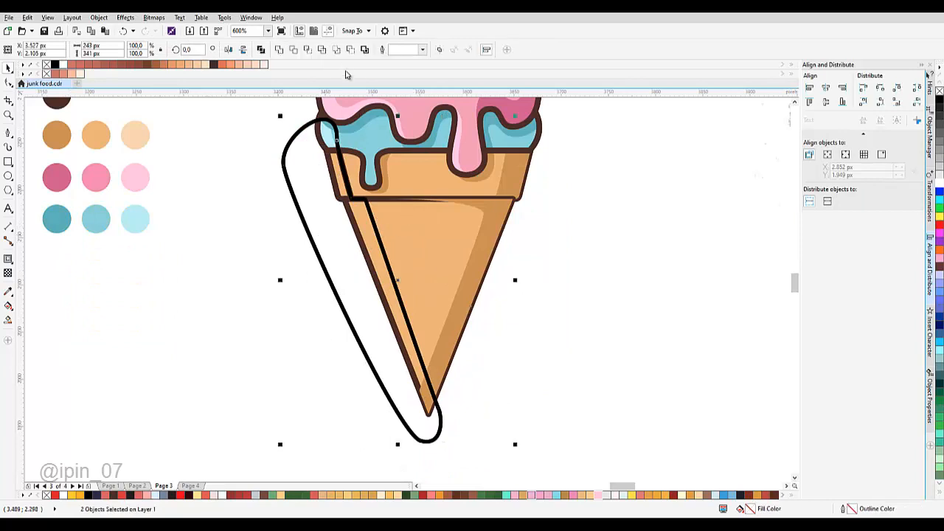
click(313, 123)
key(Delete)
Fill the rim and cone highlights with the light orange swatch (RGB 247, 214, 175) and remove their outlines
click(363, 234)
drag(356, 173, 445, 258)
scroll(343, 244, up, 1)
shift+click(311, 244)
click(11, 293)
scroll(348, 259, down, 1)
click(224, 215)
scroll(433, 244, up, 1)
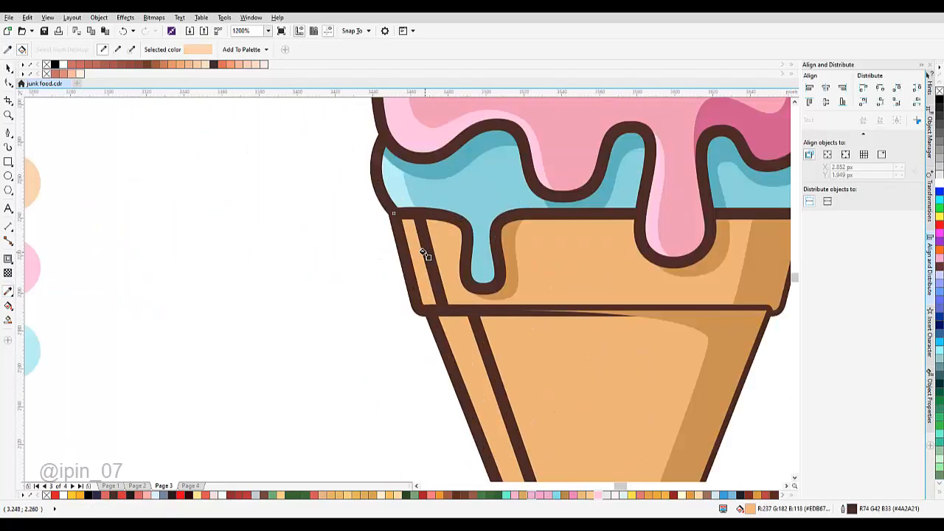
click(421, 254)
click(469, 318)
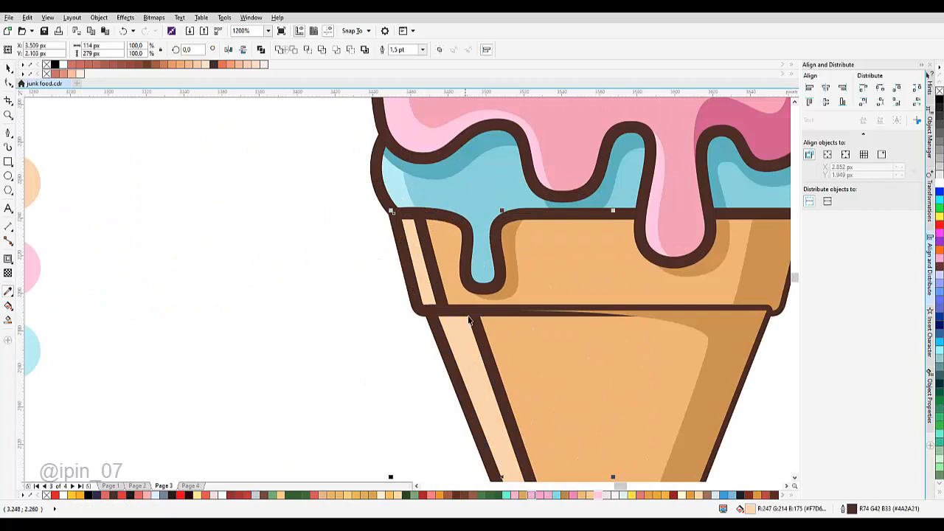
click(422, 50)
click(412, 60)
Convert the outlines of the cone's rim and lower cone to objects
drag(584, 261, 436, 219)
click(437, 222)
shift+click(426, 303)
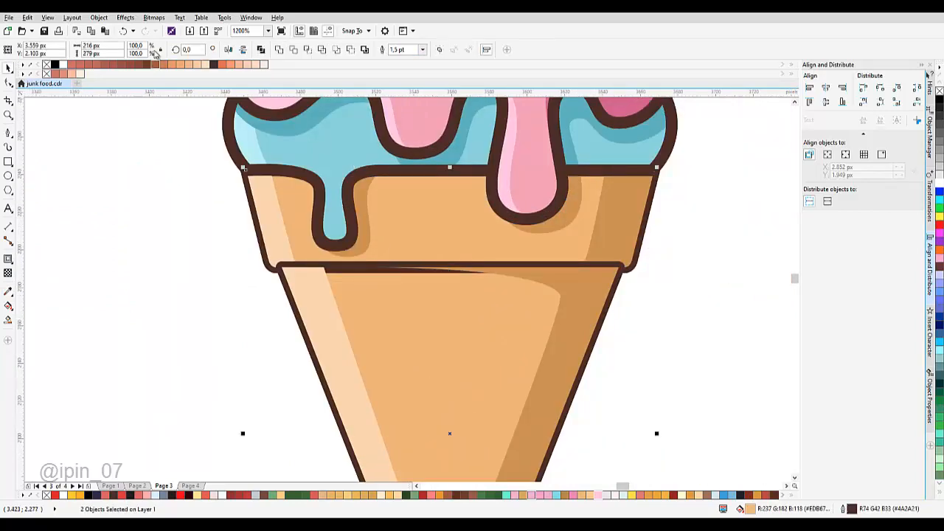
click(100, 18)
click(137, 225)
Place the converted rim and cone outlines in front of the cone's right shadow
right_click(390, 273)
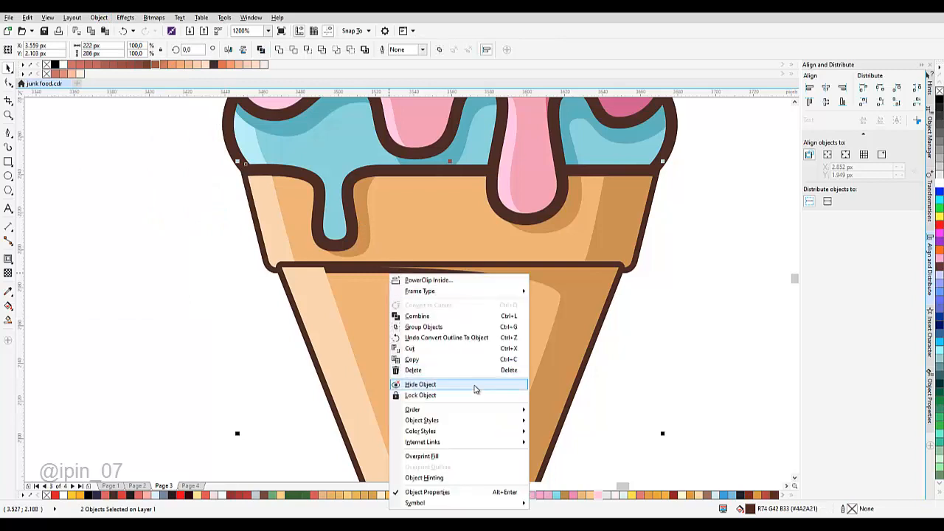
mouse_move(520, 409)
click(563, 483)
click(560, 343)
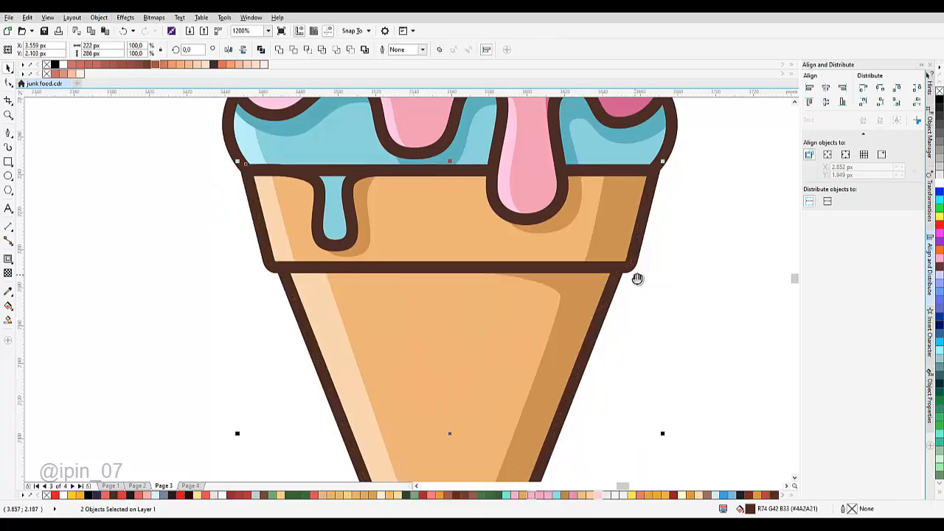
scroll(638, 279, down, 2)
click(652, 281)
drag(649, 280, 522, 267)
Reorder the rim's outline object to sit in front of the rim's right shadow and behind the teal drip
scroll(521, 271, up, 2)
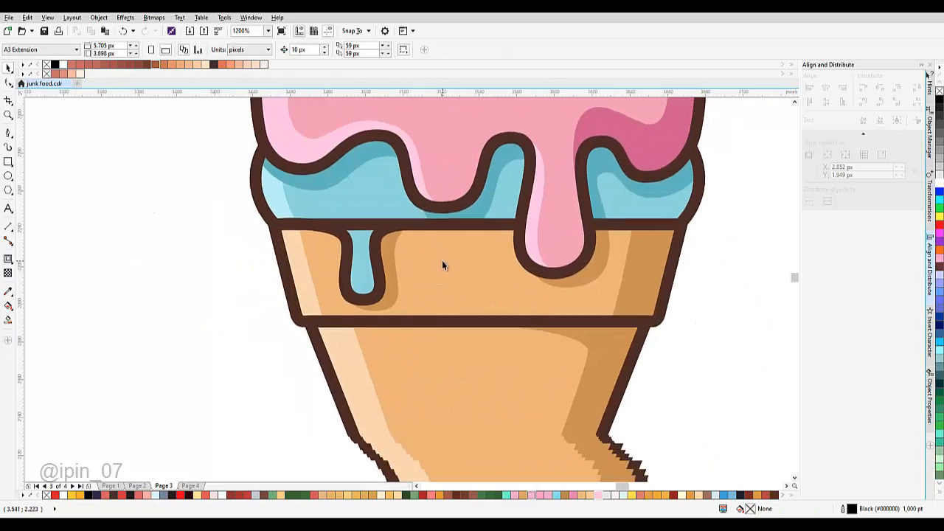
click(442, 254)
right_click(445, 229)
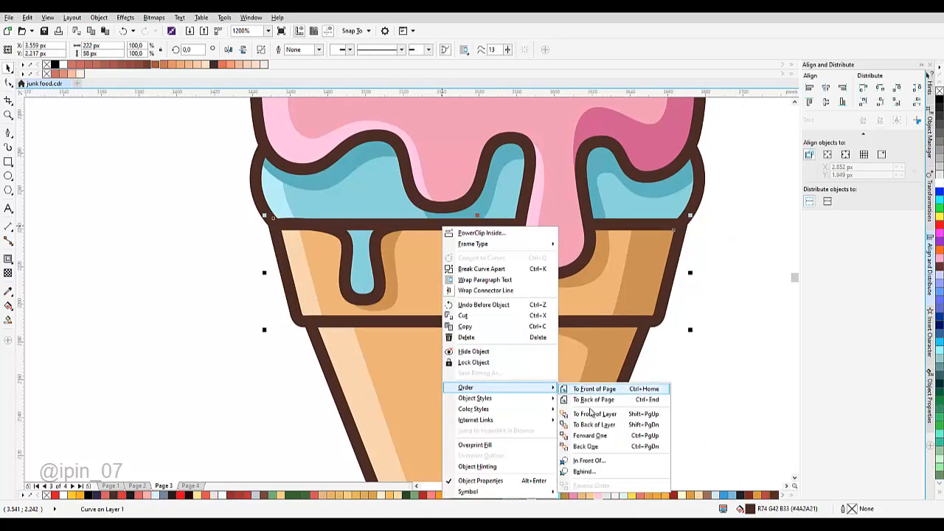
click(642, 281)
scroll(455, 270, down, 2)
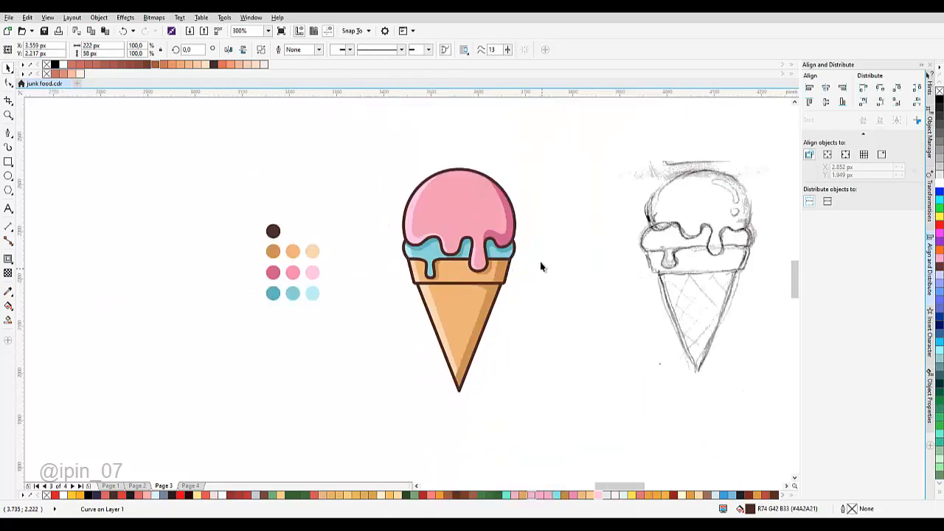
click(542, 266)
scroll(496, 224, down, 1)
scroll(496, 224, up, 1)
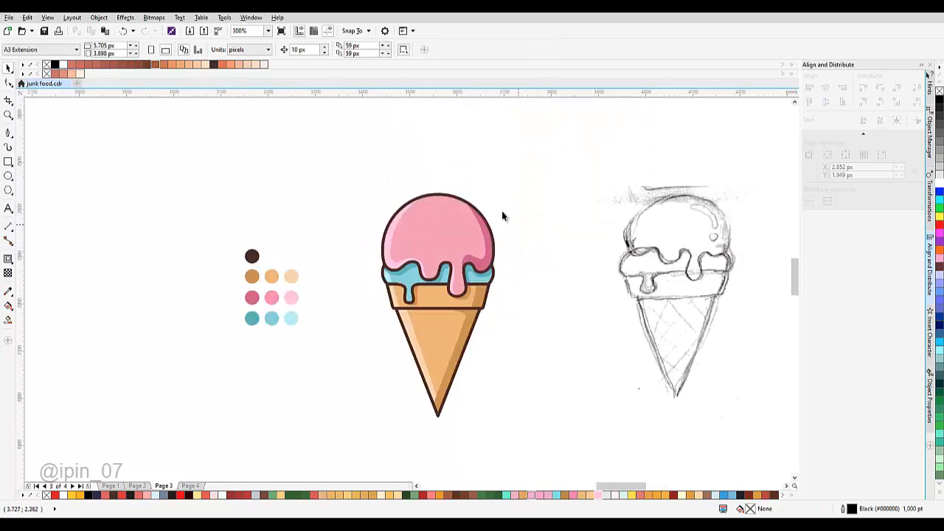
Draw a curved highlight line with the Pen tool inside the upper-left edge of the pink scoop
scroll(461, 216, up, 1)
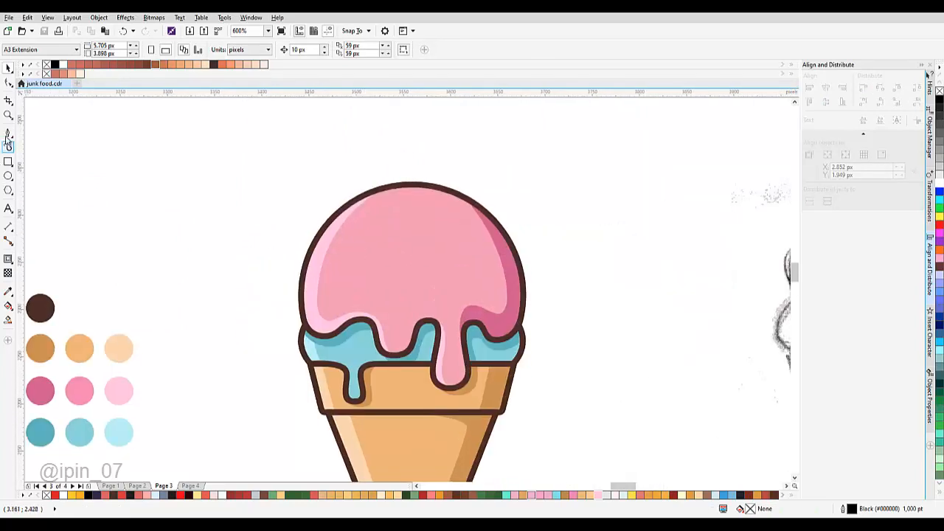
click(8, 134)
scroll(335, 214, up, 1)
drag(455, 171, 344, 201)
drag(298, 322, 288, 358)
key(space)
Shorten the scoop's highlight curve and cut a gap near its upper end, leaving a long stroke and a short one
key(F10)
scroll(305, 307, up, 1)
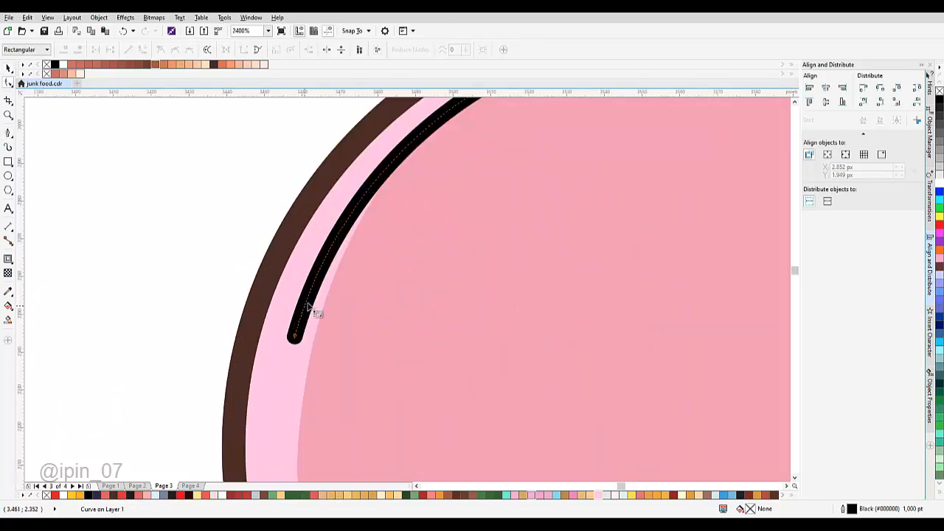
drag(411, 192, 339, 374)
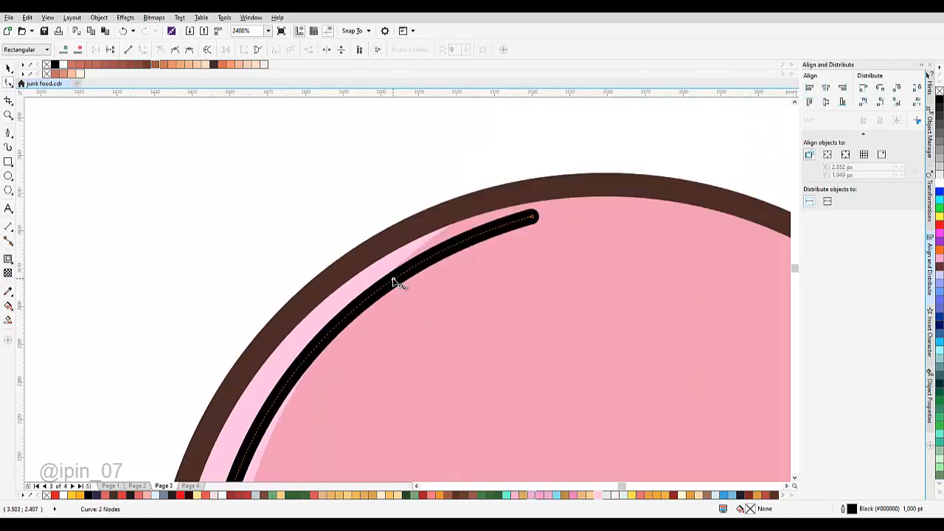
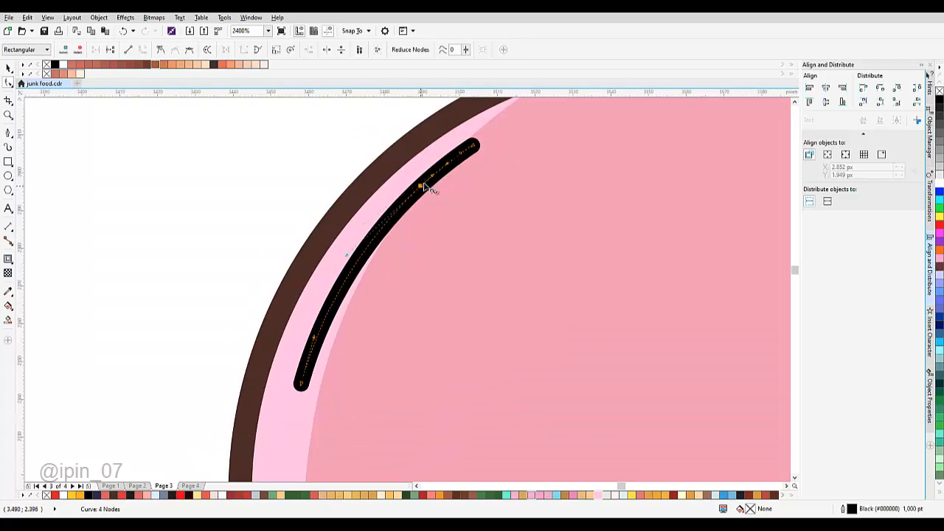
key(space)
Set the outline width of the split highlight curve to 2.0 pt
click(319, 50)
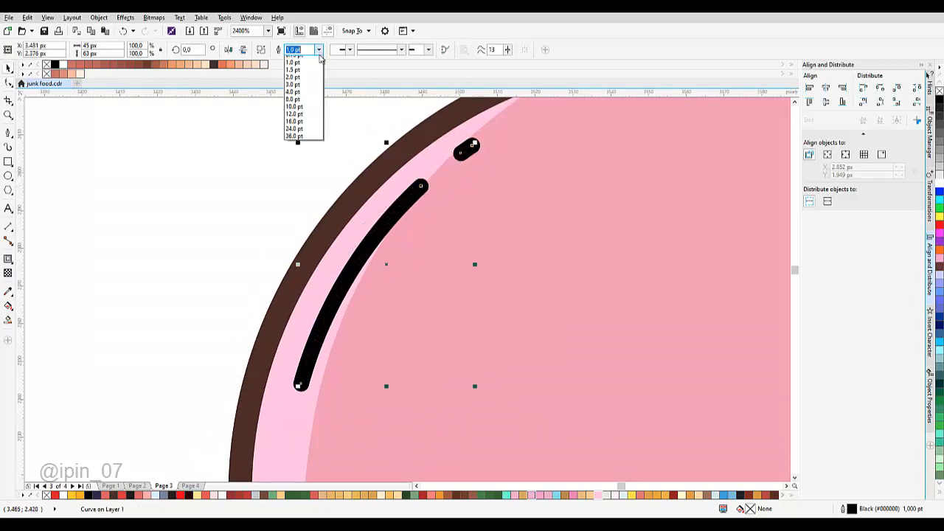
click(305, 91)
click(320, 49)
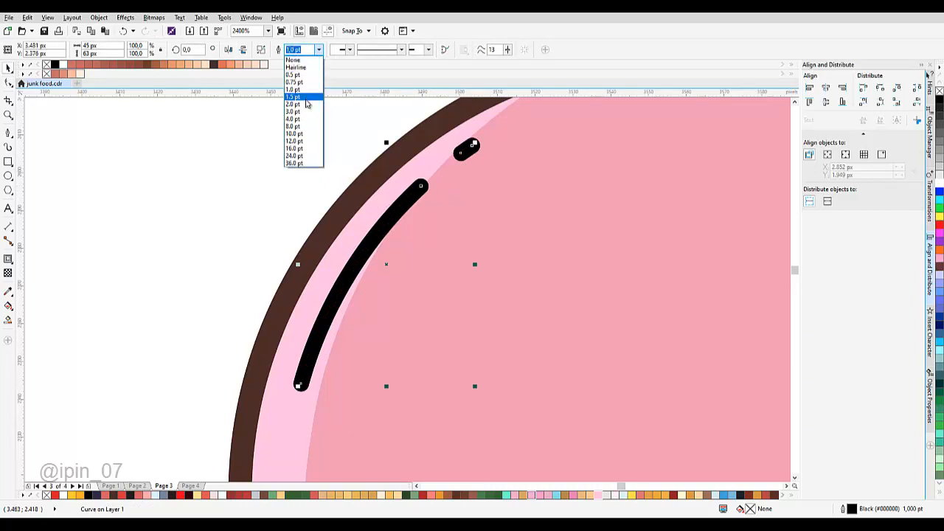
click(305, 105)
scroll(415, 203, down, 4)
scroll(415, 193, up, 3)
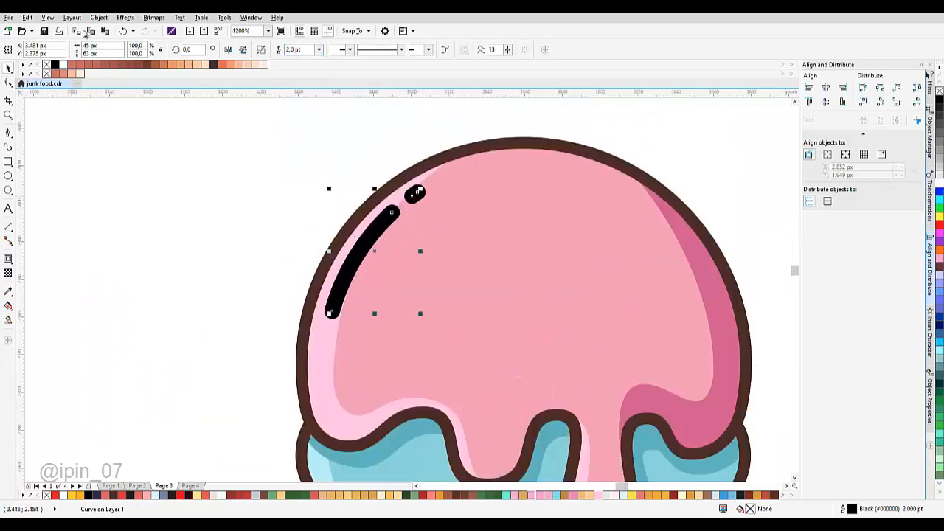
Convert the highlight curve's outline to an object and fill it white
click(110, 19)
click(158, 225)
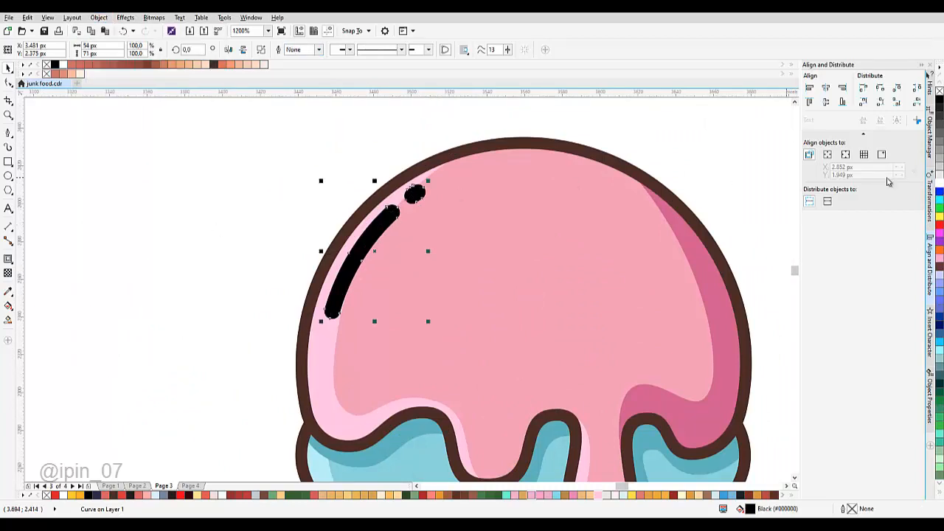
click(939, 183)
scroll(417, 233, down, 1)
click(499, 197)
scroll(500, 199, down, 1)
scroll(565, 240, up, 1)
click(561, 180)
scroll(386, 262, down, 3)
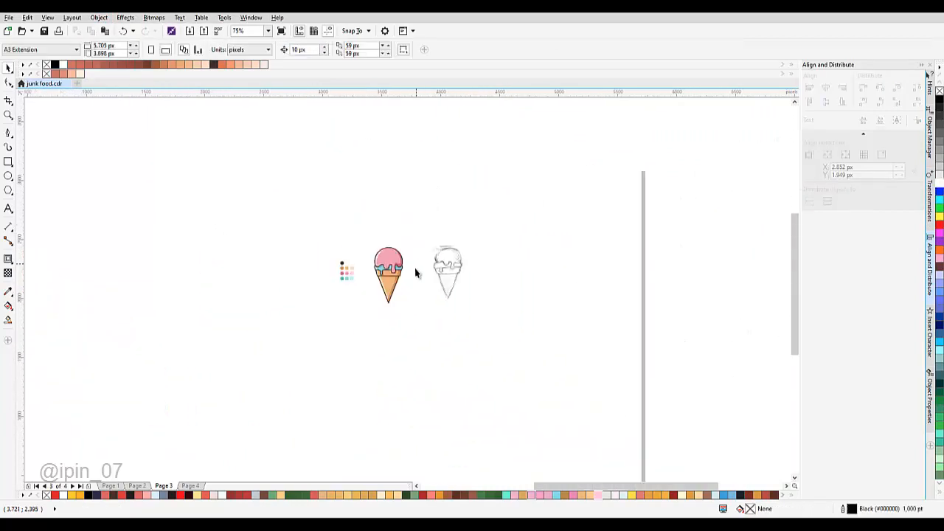
Draw a small rectangle about 13 by 3 px on the upper part of the scoop and set its outline to 0.5 pt
scroll(393, 273, up, 2)
scroll(372, 354, up, 1)
scroll(346, 313, down, 1)
drag(366, 284, 369, 297)
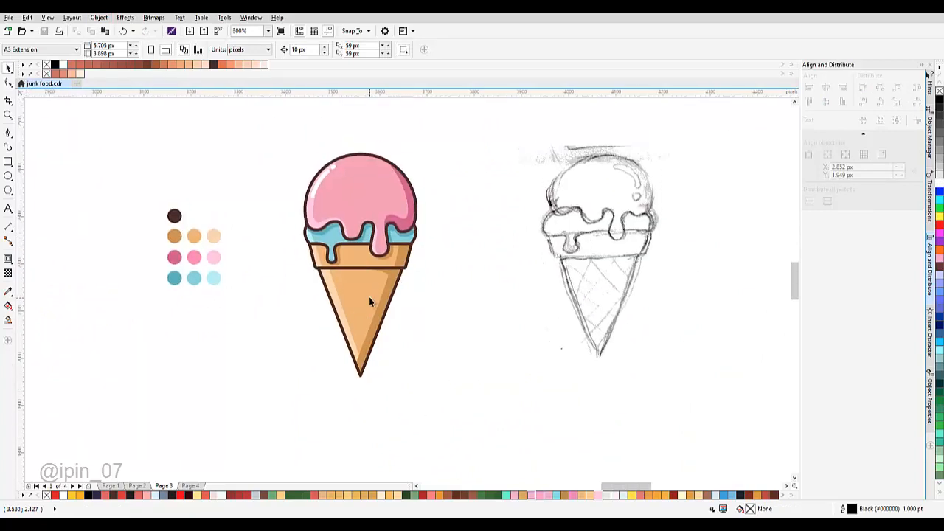
drag(391, 213, 412, 294)
drag(407, 239, 407, 228)
click(8, 161)
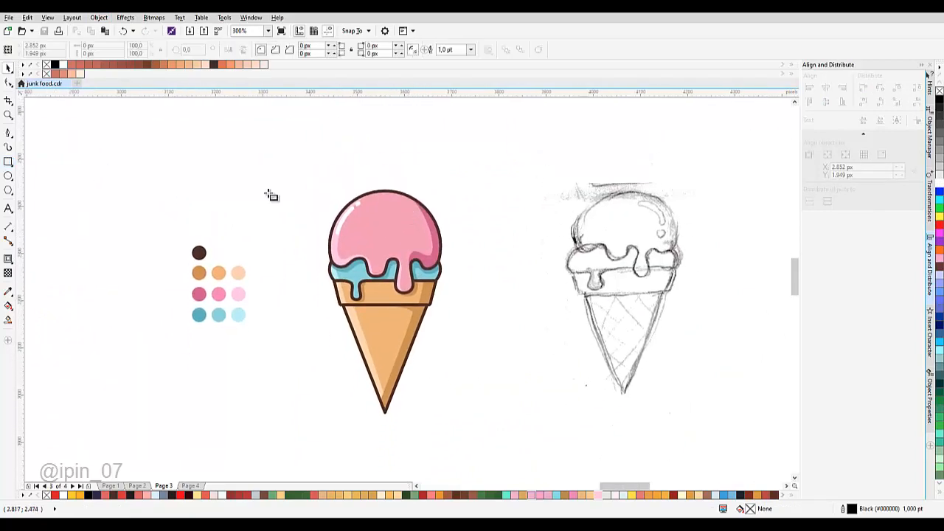
scroll(384, 204, up, 4)
drag(382, 186, 433, 197)
click(471, 50)
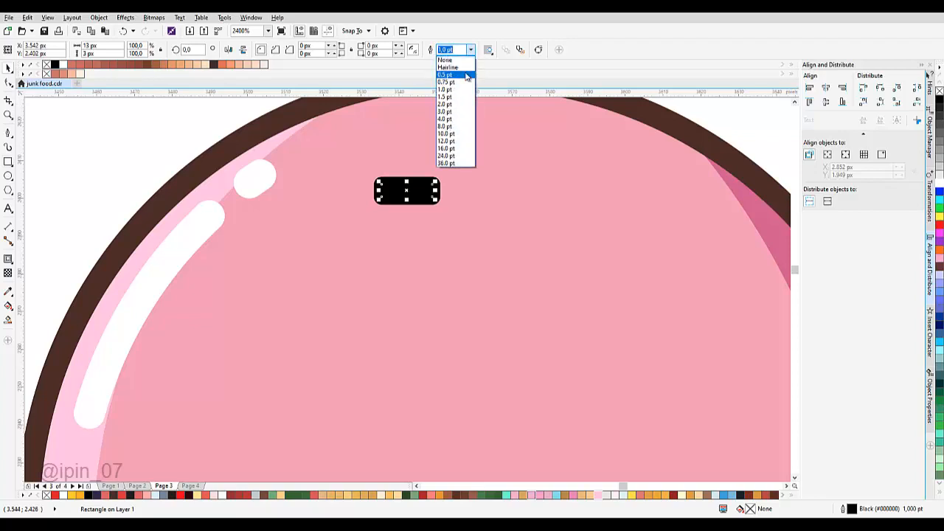
click(466, 77)
Enlarge the small rectangle to about 17 by 5 px
scroll(438, 196, up, 2)
drag(438, 174, 450, 177)
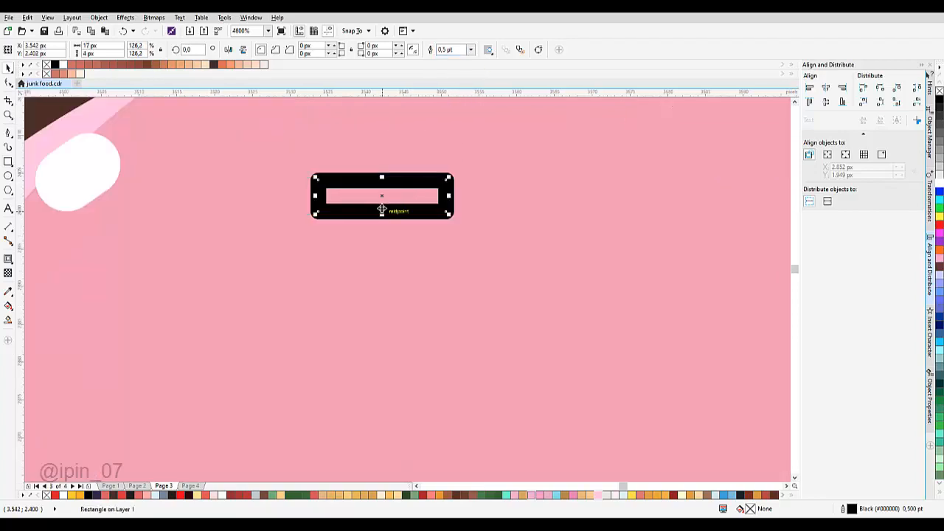
drag(381, 209, 382, 225)
scroll(373, 223, down, 4)
scroll(372, 223, up, 2)
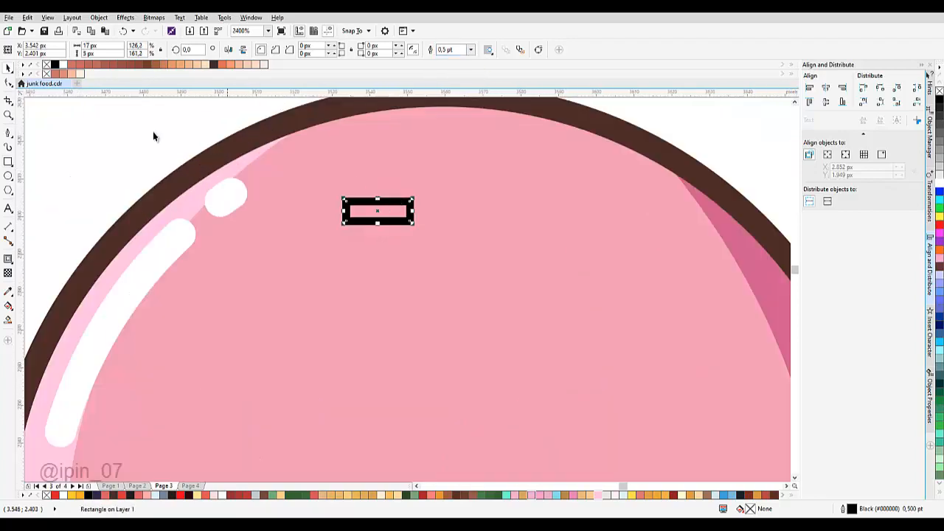
Round all corners of the small rectangle to a 3 px radius, forming a pill-shaped sprinkle
click(8, 84)
drag(379, 226, 381, 226)
key(space)
scroll(395, 213, up, 1)
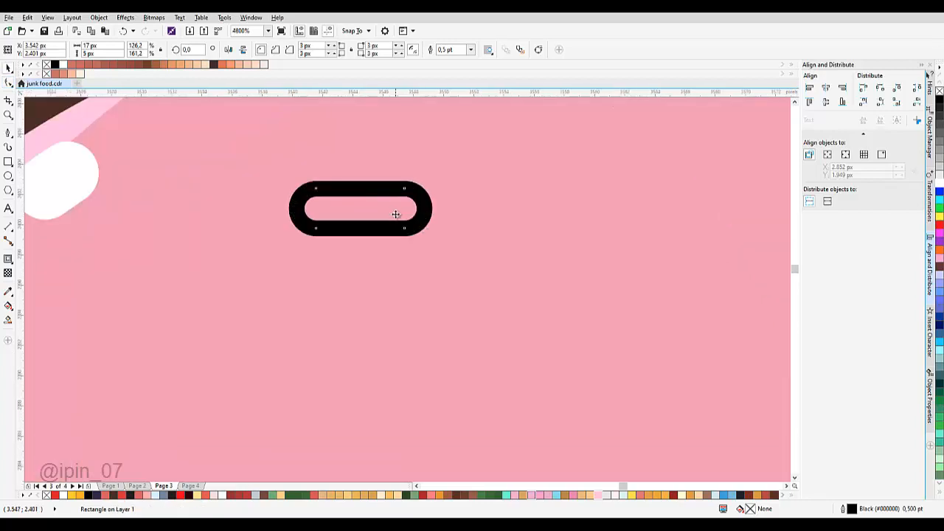
scroll(395, 212, down, 4)
scroll(390, 250, up, 3)
scroll(391, 263, up, 2)
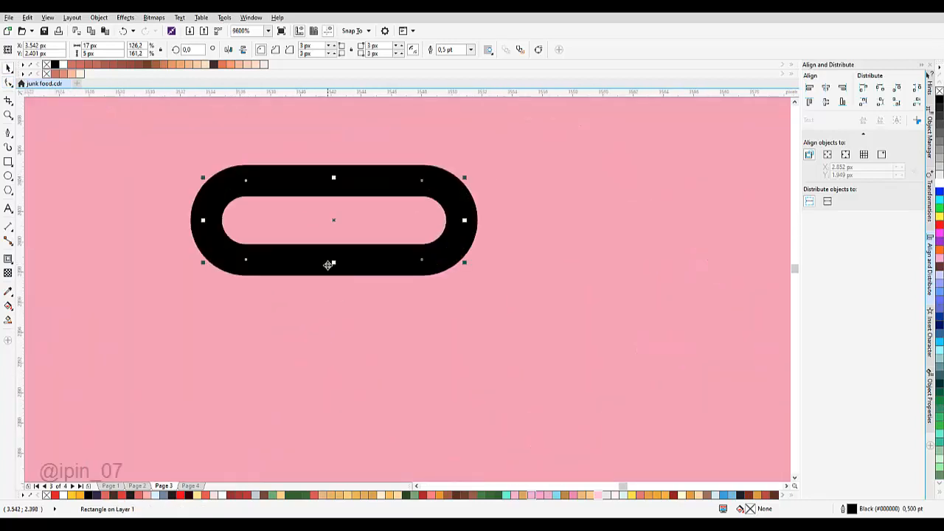
Flatten the sprinkle slightly and move it closer to the scoop's top centre
drag(335, 263, 335, 252)
scroll(352, 243, down, 2)
drag(373, 236, 419, 214)
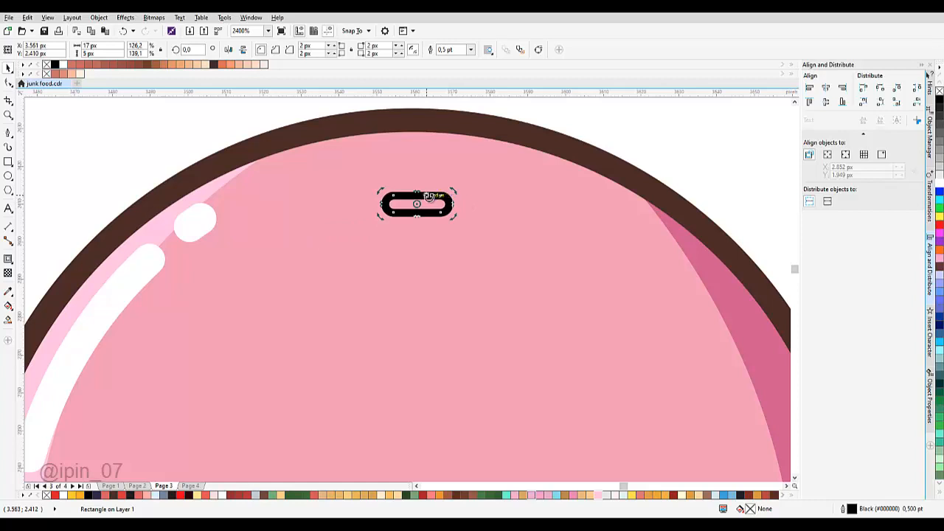
Rotate the sprinkle to about 323° so that it slopes down to the right
scroll(409, 265, down, 3)
scroll(403, 269, up, 5)
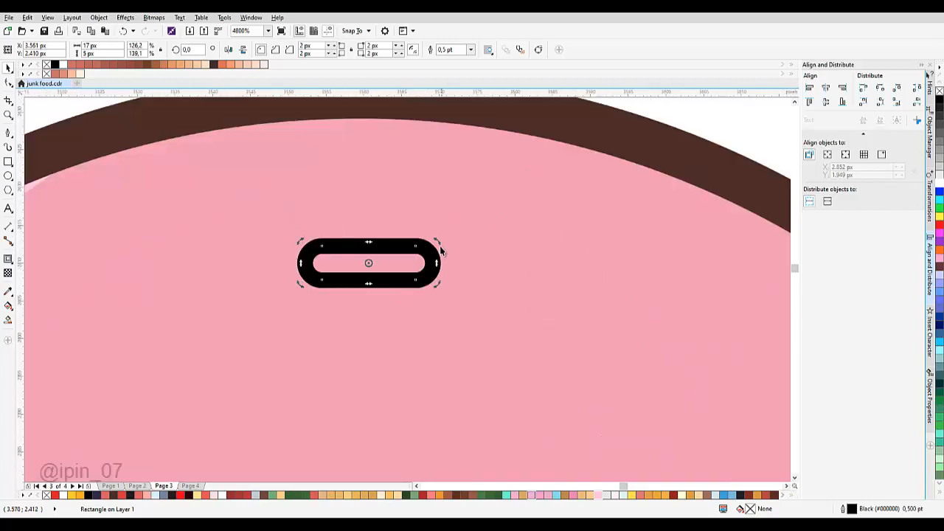
drag(440, 252, 443, 289)
scroll(354, 250, down, 3)
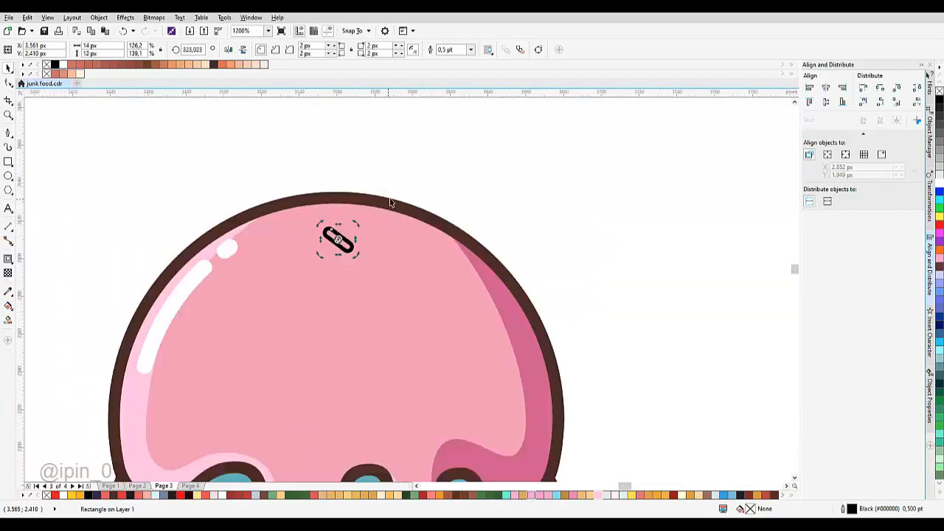
Try to duplicate the sprinkle by applying a 100% scale transformation with 4 copies and a size transformation with 3 copies
right_click(351, 244)
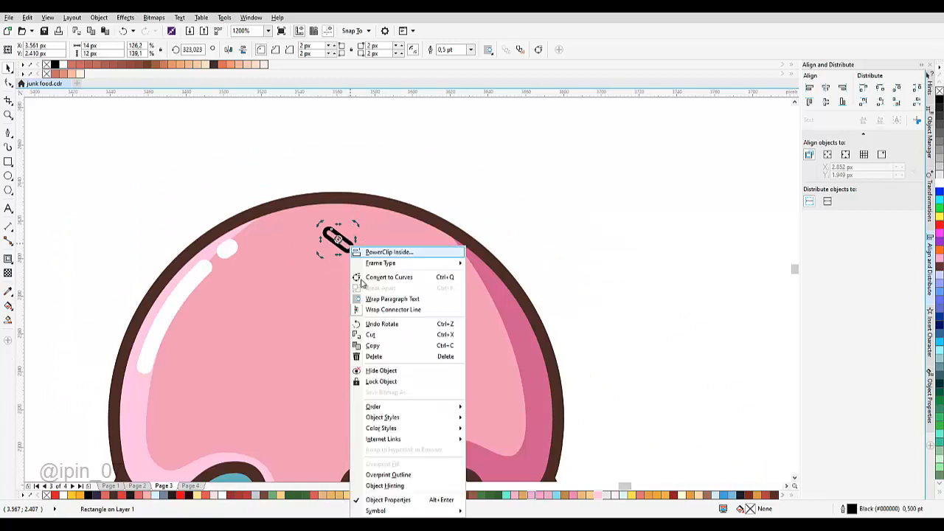
click(577, 204)
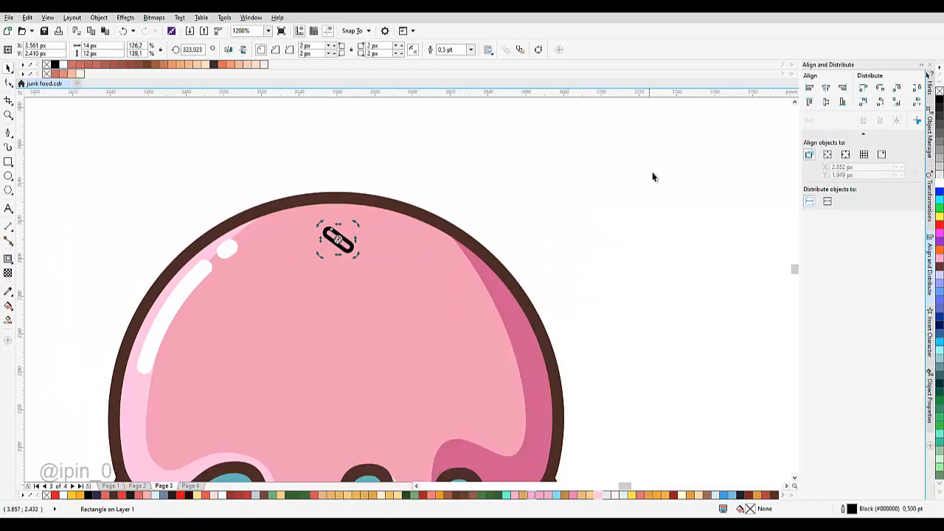
click(929, 157)
click(931, 205)
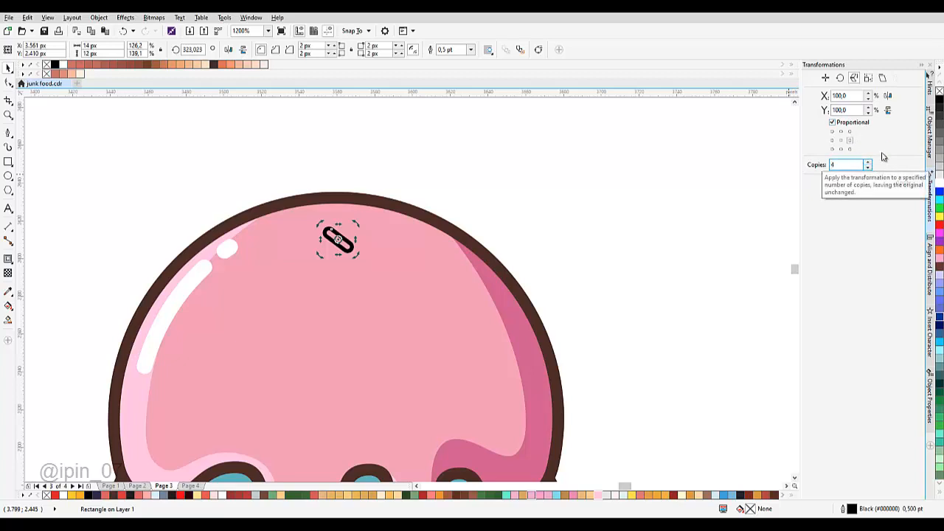
click(903, 184)
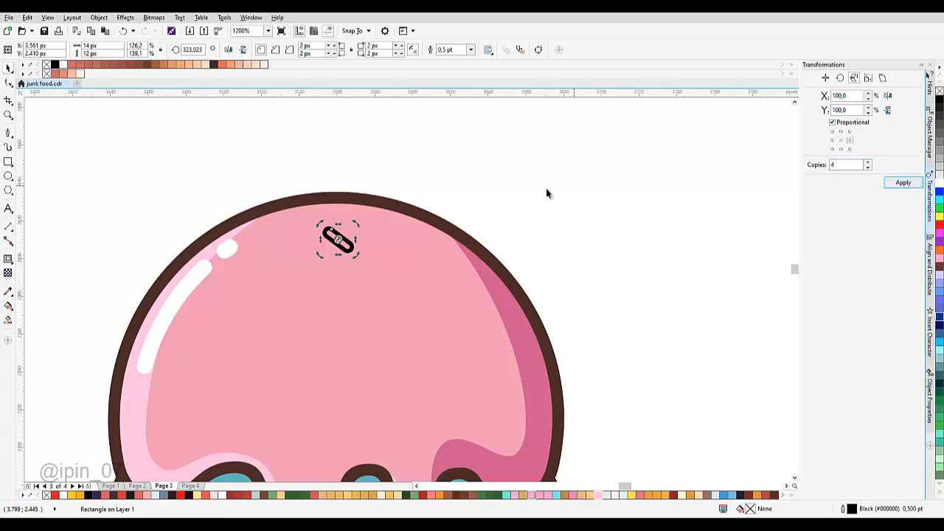
click(868, 78)
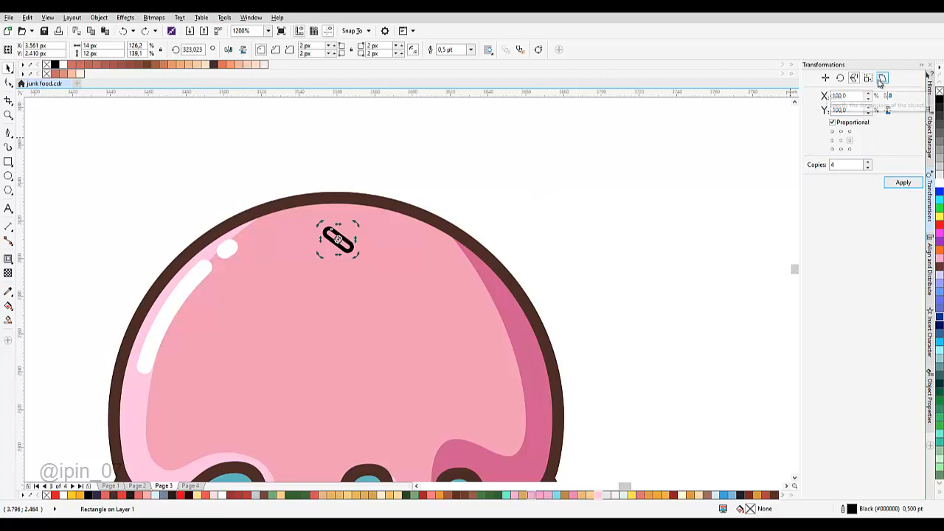
click(903, 183)
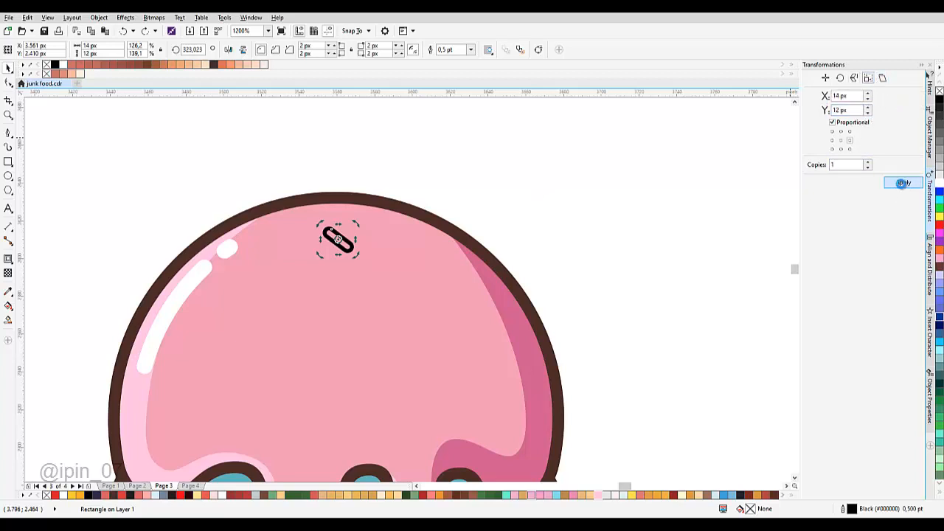
click(899, 186)
Copy and paste the sprinkle, and place the copy to the right of the original near the scoop's top
click(338, 240)
scroll(333, 238, up, 2)
right_click(336, 237)
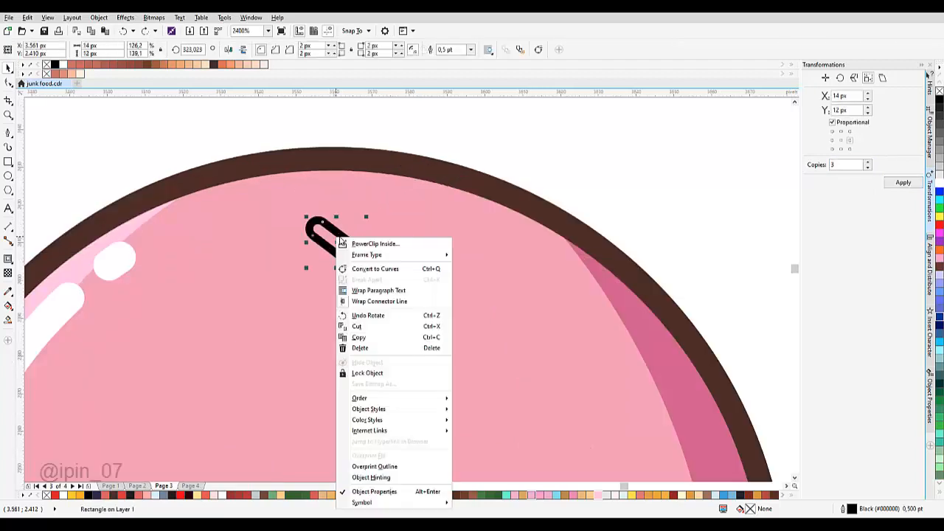
click(444, 269)
right_click(556, 149)
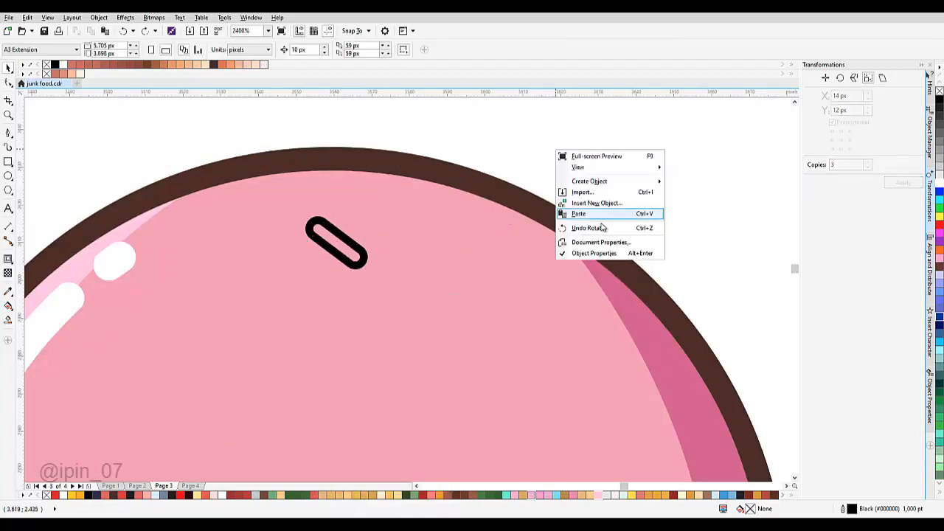
click(570, 215)
scroll(403, 250, down, 1)
scroll(373, 249, up, 1)
drag(374, 250, 515, 291)
scroll(474, 269, down, 1)
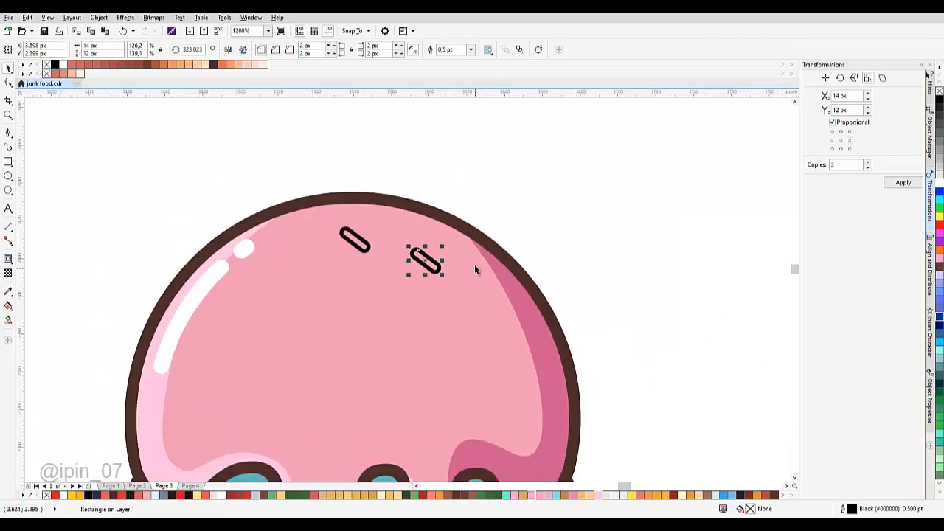
Place further copies of the sprinkle at the same angle in the scoop's upper left, lower left, lower middle and right areas
click(368, 243)
drag(449, 328, 446, 328)
drag(367, 246, 347, 402)
drag(386, 364, 415, 247)
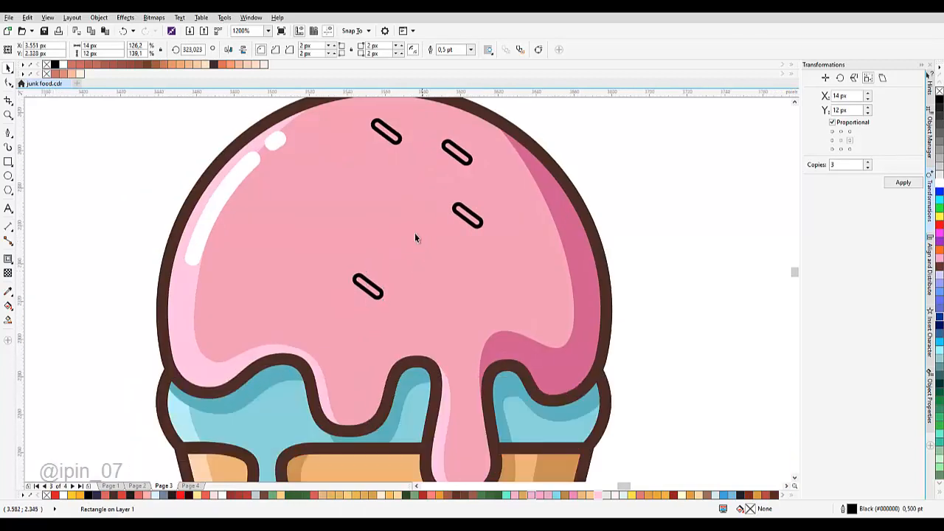
drag(236, 310, 236, 310)
drag(473, 220, 535, 283)
drag(394, 138, 269, 191)
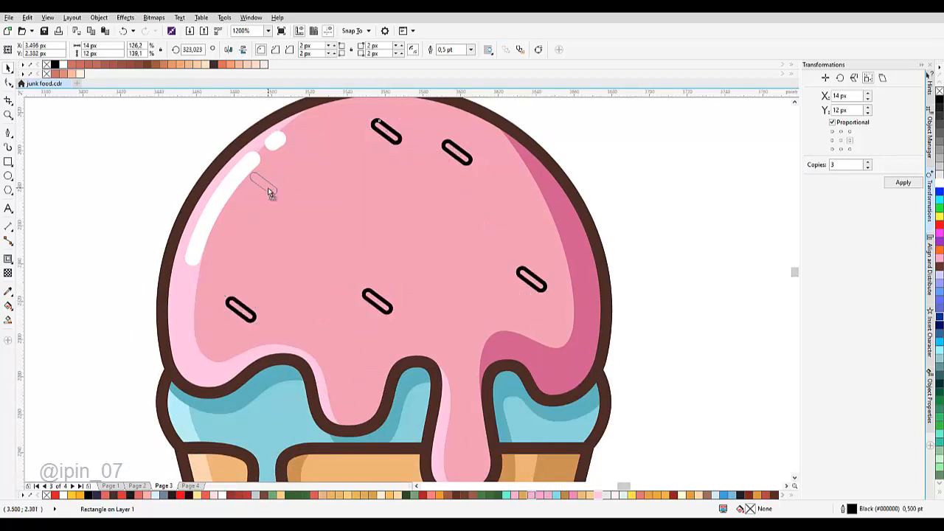
Rotate a sprinkle copy to the opposite diagonal at about 229° and place it between the top and upper-left sprinkles
scroll(415, 232, down, 1)
drag(438, 238, 440, 260)
scroll(415, 215, up, 1)
drag(410, 199, 381, 332)
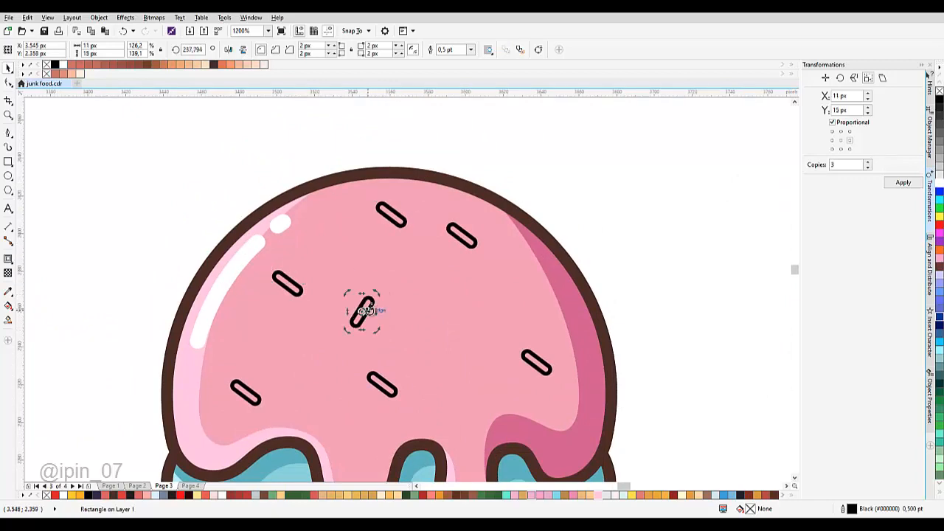
drag(378, 294, 383, 293)
click(374, 306)
drag(352, 238, 347, 216)
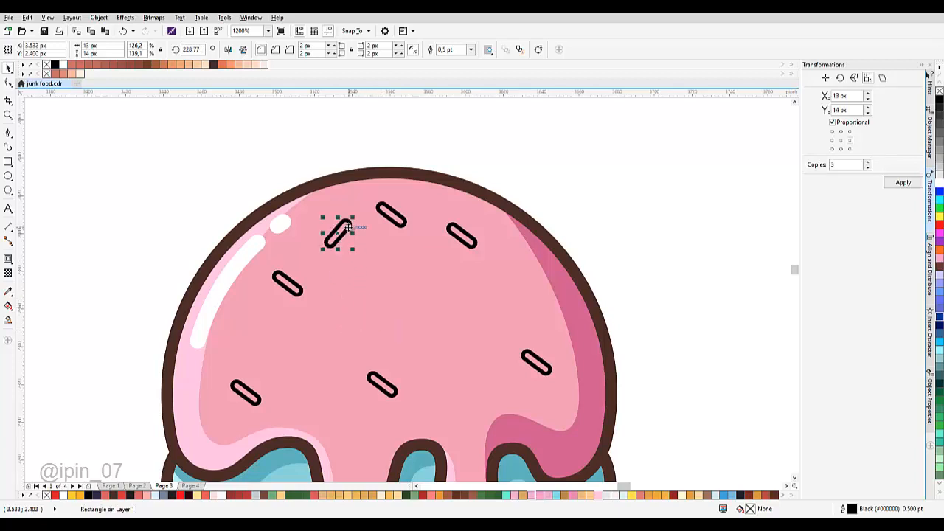
Copy the opposite-angled sprinkle to the scoop's centre and left edge, and shift the two neighbouring left sprinkles outward
drag(407, 299, 406, 299)
right_click(406, 299)
drag(406, 299, 241, 320)
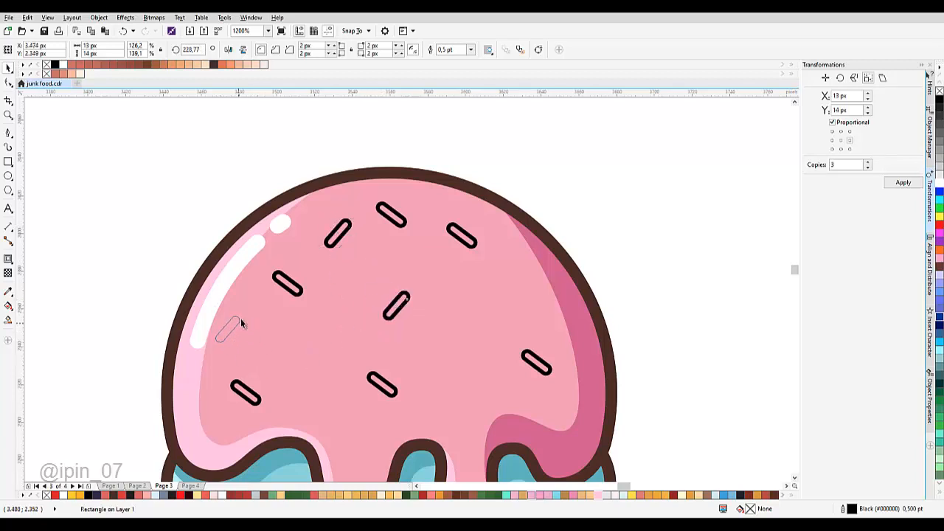
mouse_move(296, 287)
mouse_down()
mouse_move(276, 278)
mouse_move(281, 287)
mouse_up()
drag(257, 377, 239, 360)
Place more opposite-angled sprinkle copies above the middle drip and in the scoop's lower right and upper right areas
drag(361, 164, 507, 310)
right_click(376, 372)
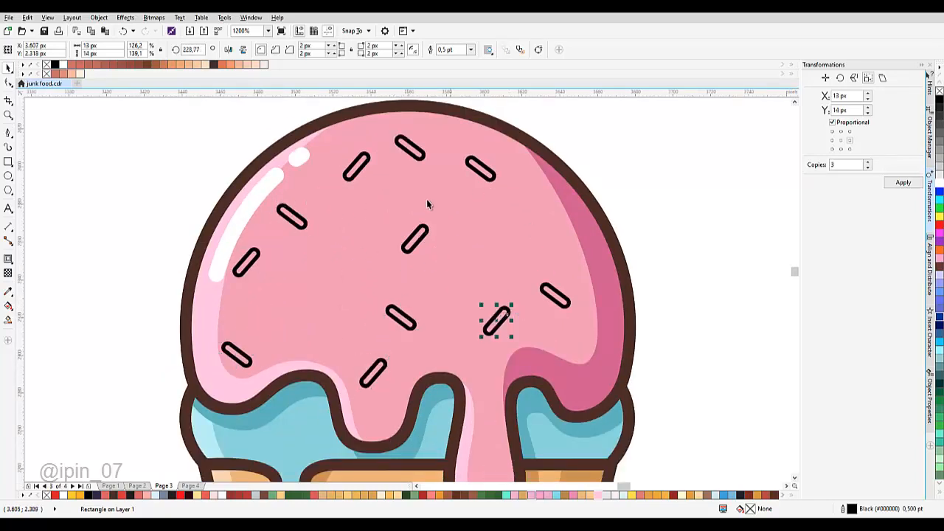
drag(552, 215, 547, 219)
right_click(547, 219)
Add near-horizontal sprinkle copies rotated to about 9° on the scoop's left-centre, and move the upper-left sprinkle closer to the white highlight
drag(417, 235, 339, 289)
right_click(321, 273)
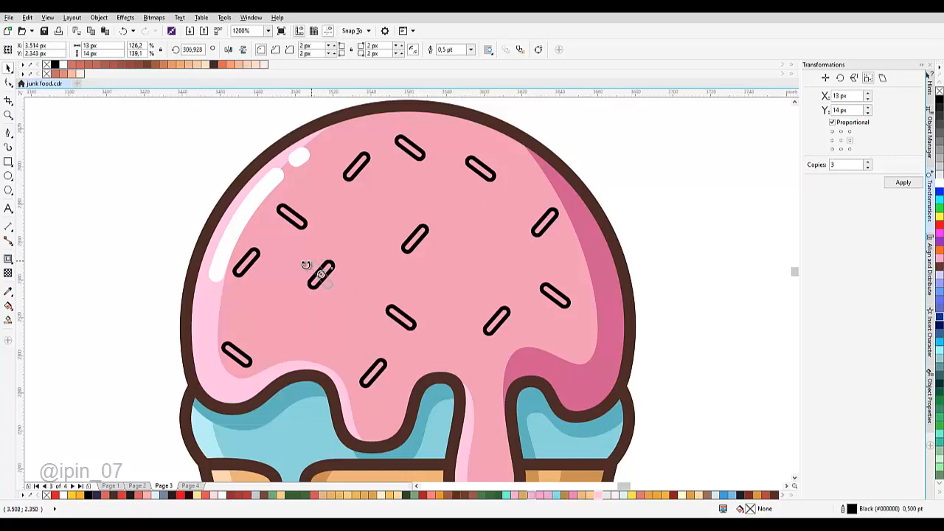
drag(333, 278, 341, 257)
right_click(369, 221)
click(297, 216)
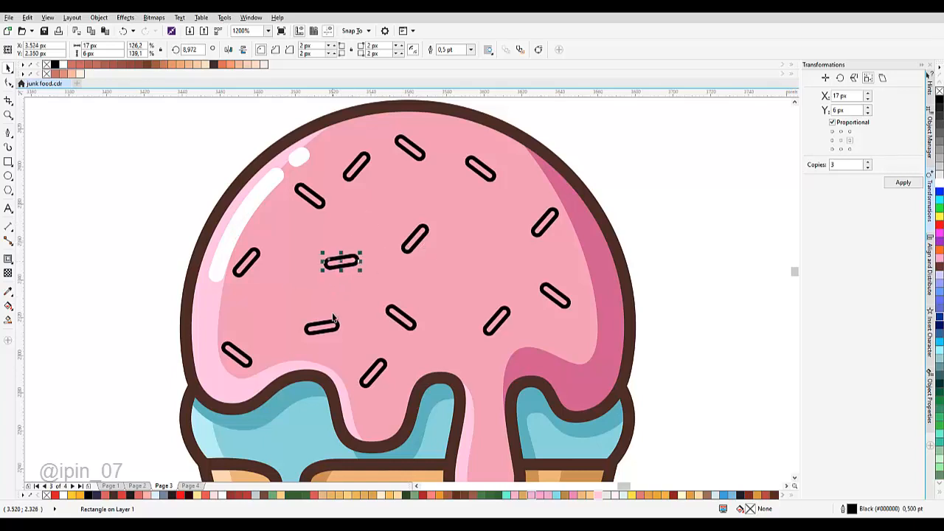
Copy a near-horizontal sprinkle to the scoop's right-centre and shift the upper and central sprinkles to space them more evenly
drag(333, 318, 505, 252)
right_click(504, 252)
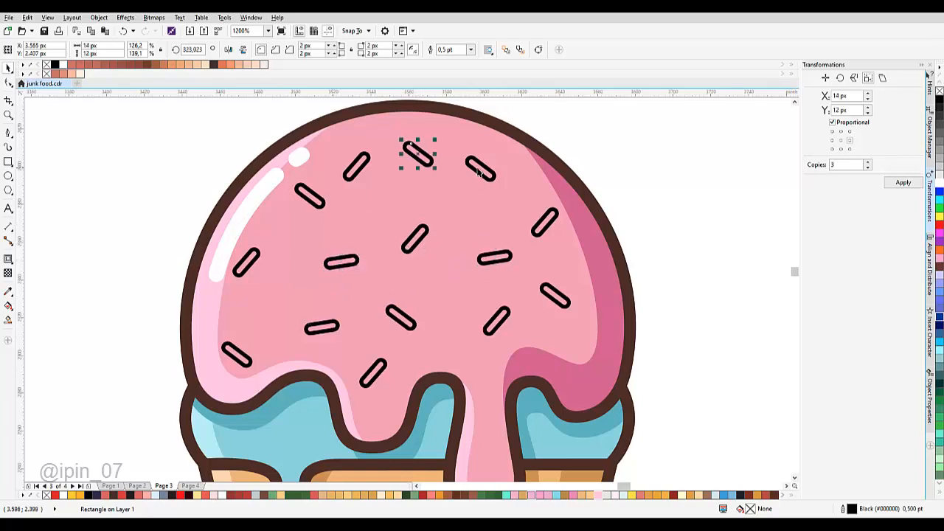
drag(361, 164, 391, 192)
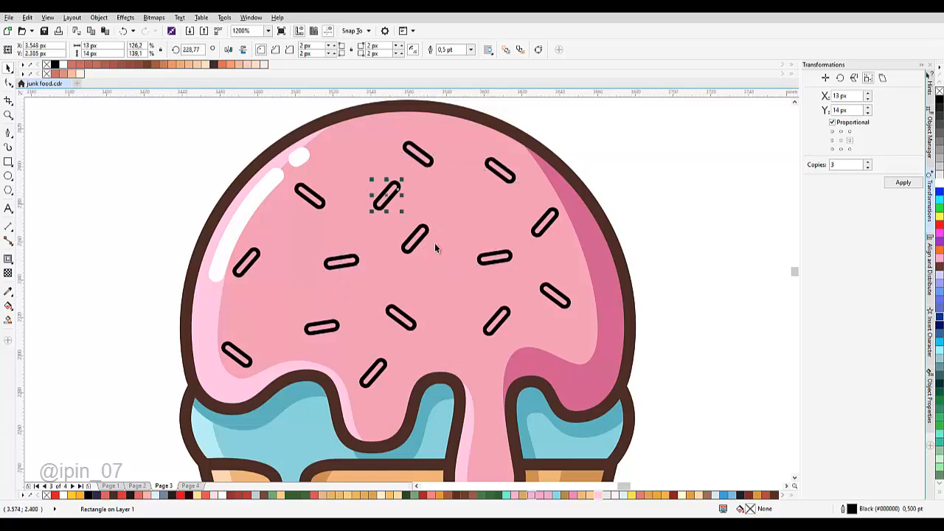
drag(463, 229, 470, 228)
drag(411, 325, 430, 321)
drag(499, 319, 495, 245)
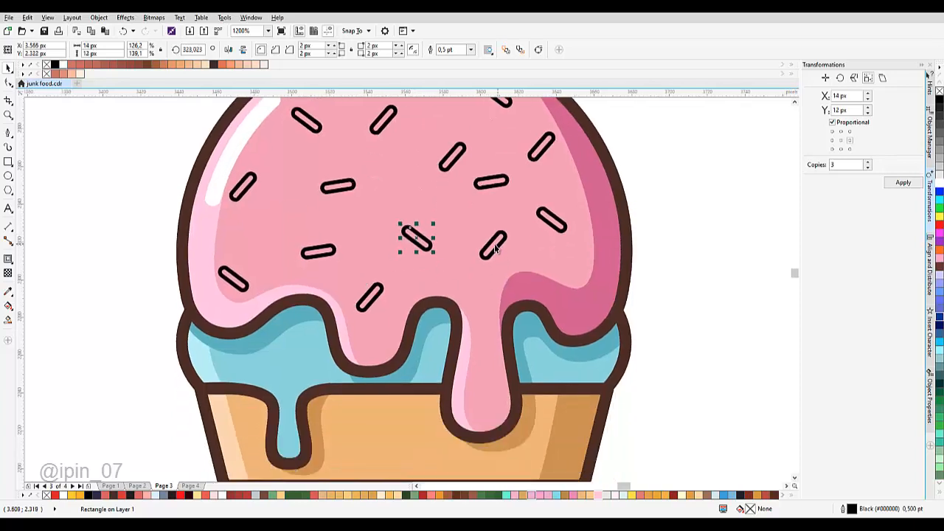
Select all the sprinkles on the scoop and set their outline colour to dark brown R74 G42 B33 (#4A2A21)
scroll(480, 246, down, 1)
scroll(494, 242, up, 1)
scroll(505, 257, down, 2)
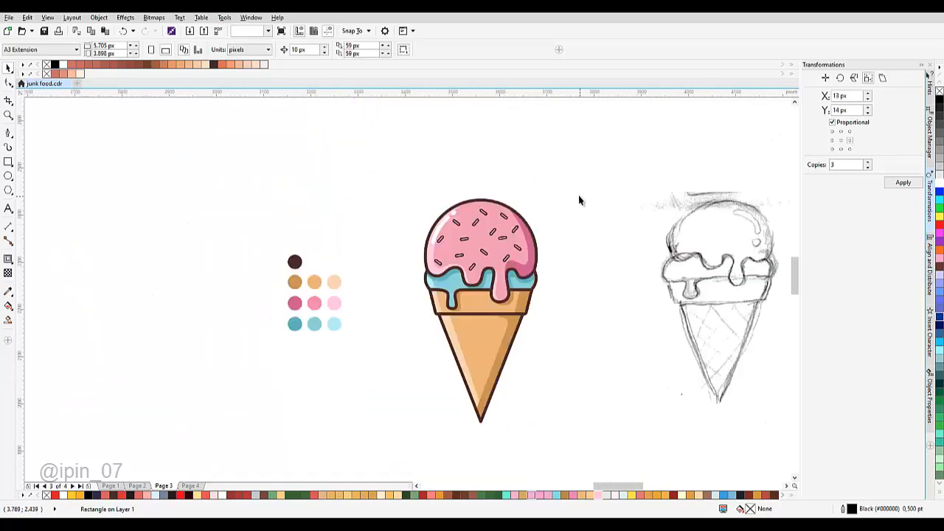
scroll(445, 202, up, 1)
drag(445, 202, 448, 180)
drag(363, 161, 613, 329)
shift+click(421, 234)
drag(446, 230, 566, 241)
key(ctrl+z)
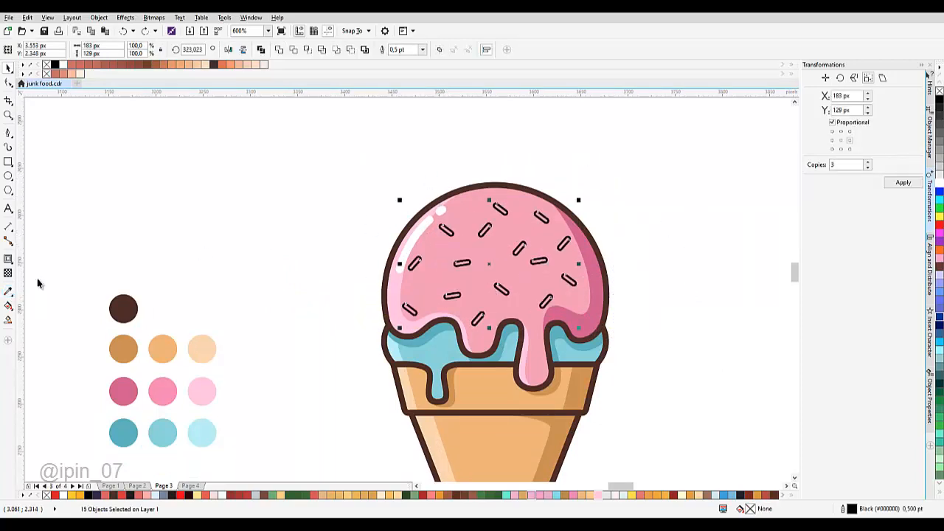
click(7, 292)
key(space)
right_click(114, 495)
drag(545, 268, 521, 266)
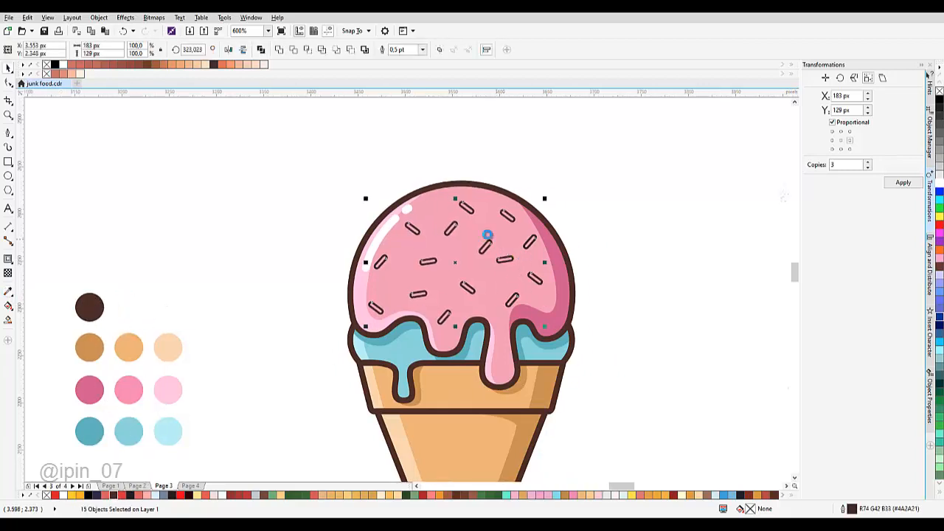
click(8, 293)
click(390, 345)
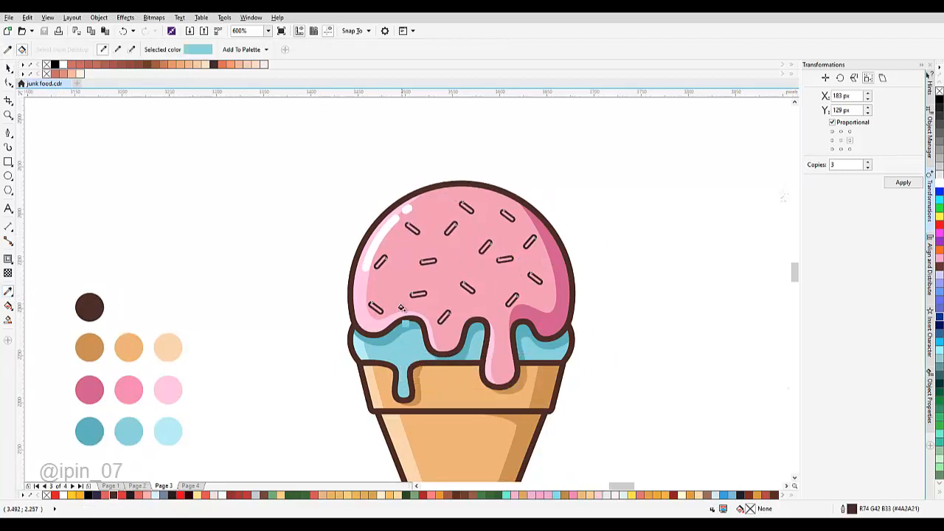
scroll(399, 305, up, 1)
scroll(353, 312, up, 1)
scroll(594, 274, down, 2)
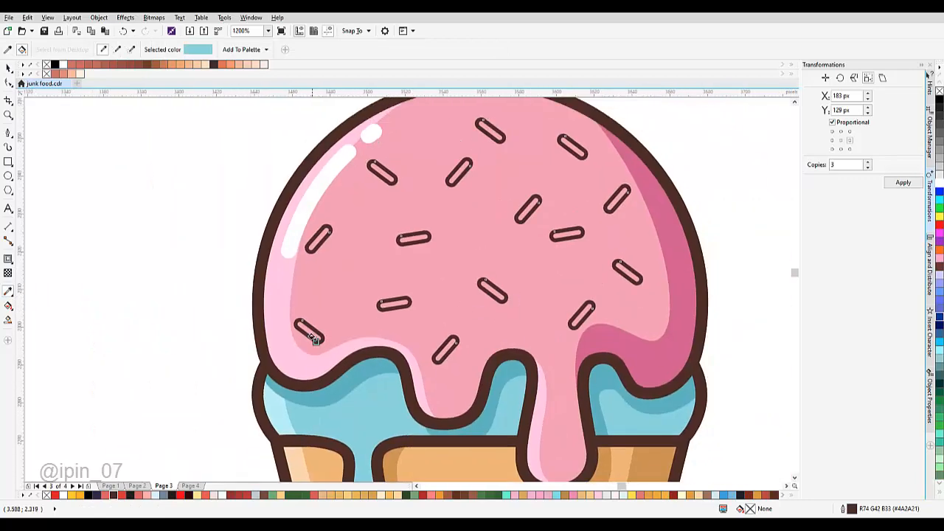
scroll(312, 320, up, 2)
scroll(400, 304, down, 2)
key(space)
scroll(313, 288, down, 1)
scroll(247, 287, up, 1)
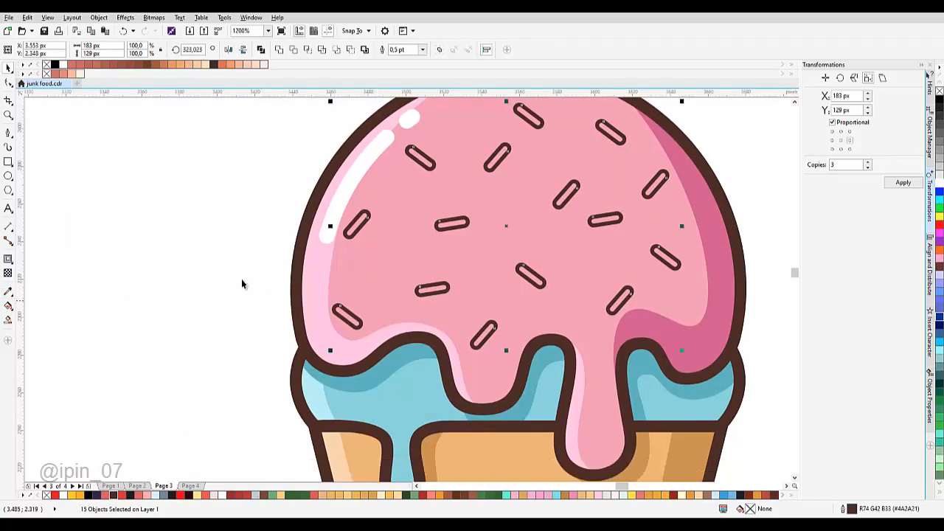
Sample the medium blue from the layer under the pink scoop and fill the lower-left sprinkle with it
click(241, 279)
click(351, 316)
key(space)
scroll(356, 316, up, 1)
key(space)
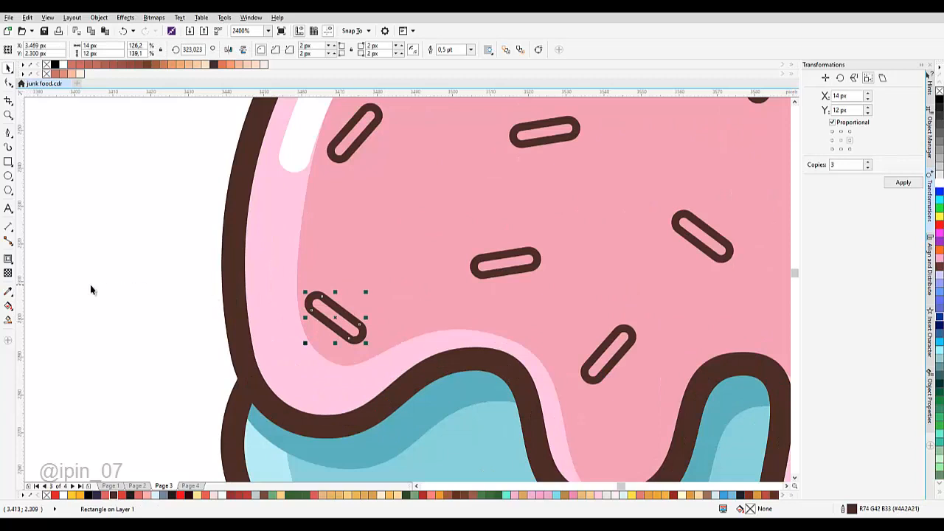
key(space)
click(445, 454)
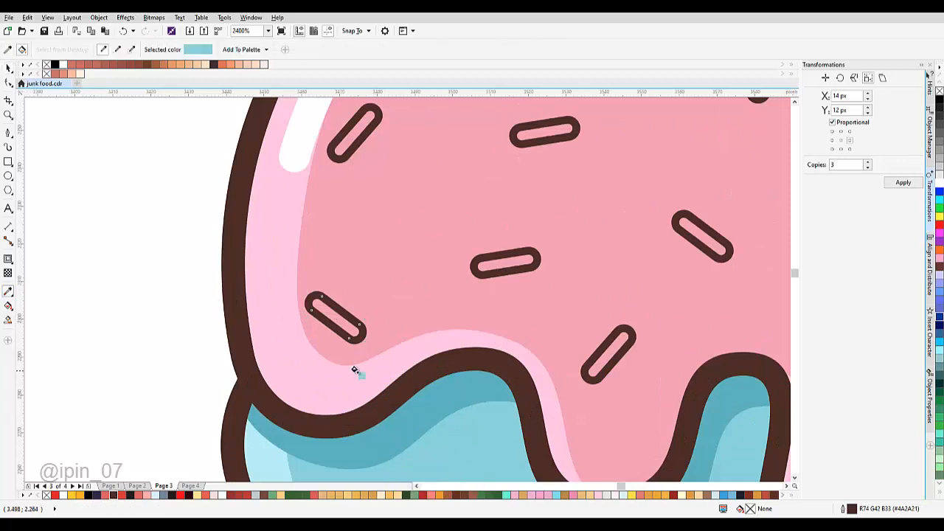
scroll(344, 320, up, 3)
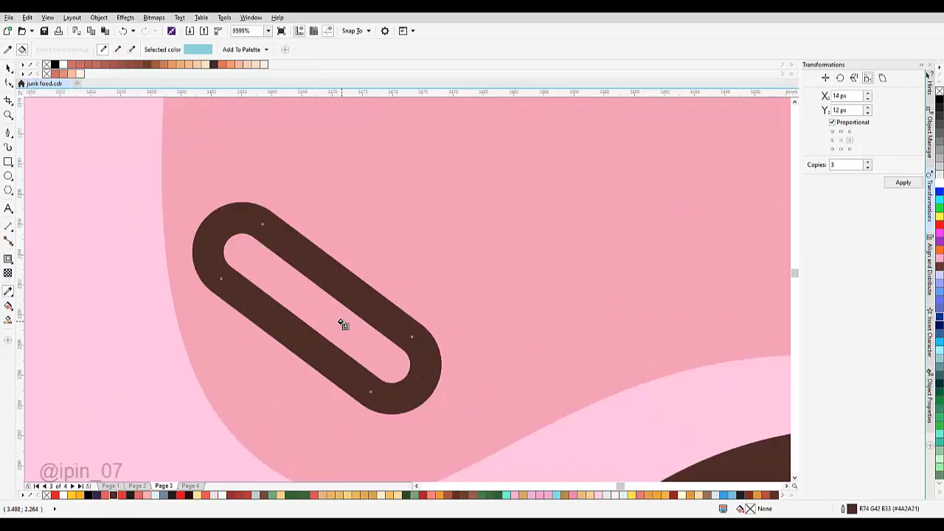
click(337, 327)
Fill the sprinkle above the middle drip and the near-horizontal sprinkle at the scoop's right-centre with the sampled blue
scroll(390, 327, down, 5)
scroll(387, 333, up, 4)
click(362, 334)
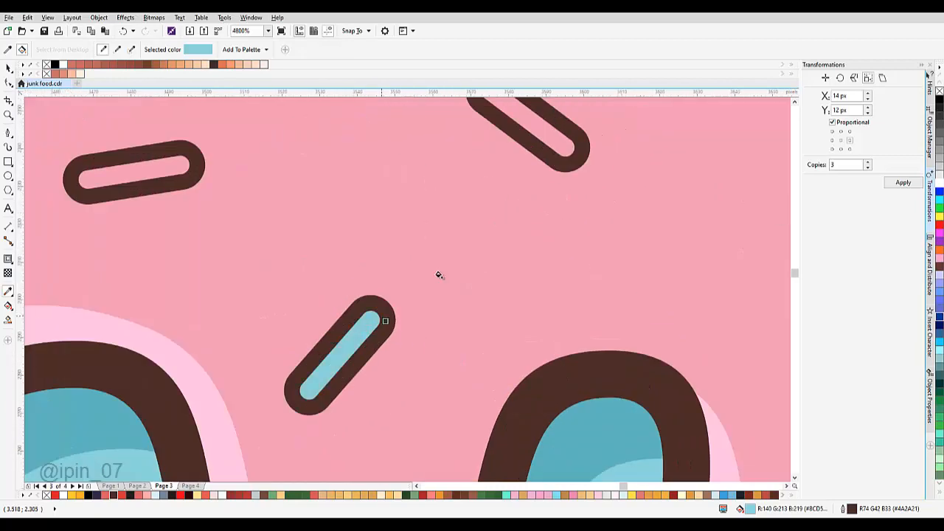
scroll(464, 310, down, 4)
scroll(492, 302, up, 4)
click(492, 302)
key(space)
key(space)
scroll(502, 379, down, 4)
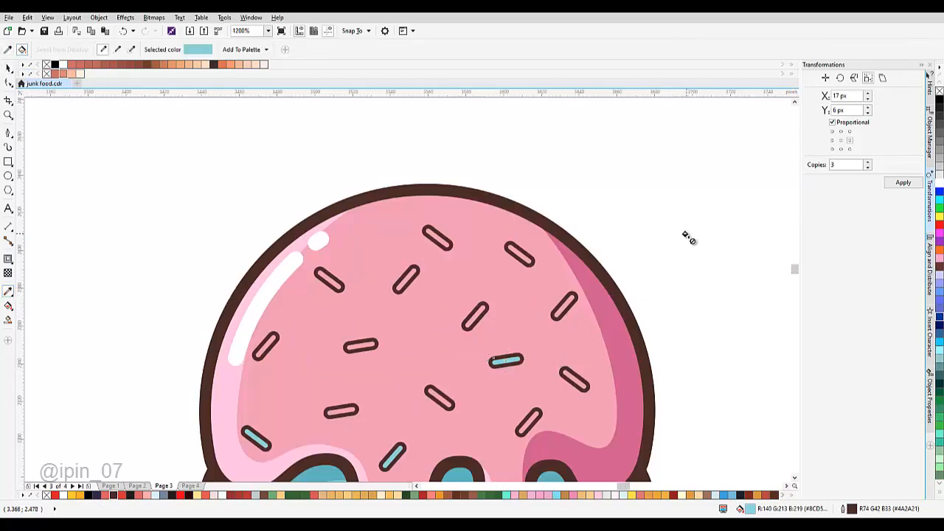
Fill the topmost sprinkle and the upper near-horizontal sprinkle at the scoop's left-centre with the same blue
scroll(483, 240, up, 4)
click(280, 216)
scroll(280, 216, down, 4)
scroll(342, 310, up, 2)
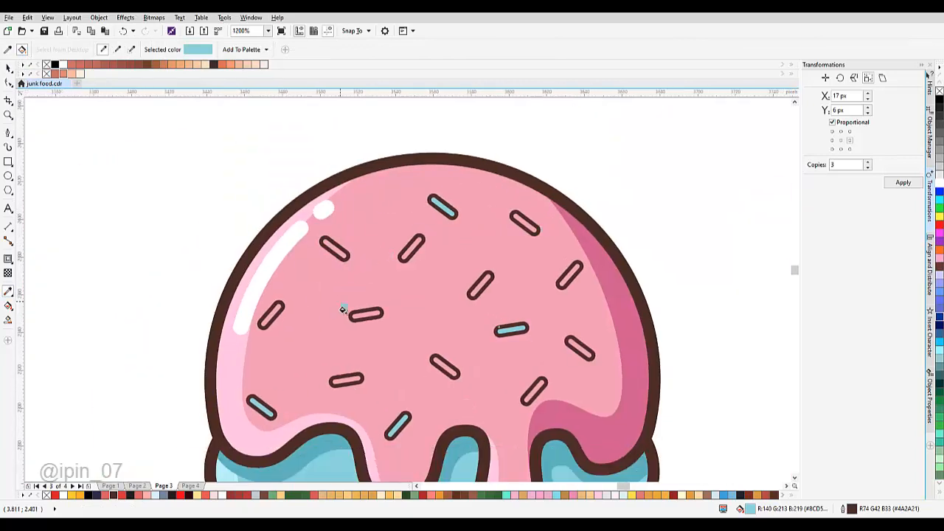
click(380, 357)
scroll(396, 323, down, 2)
key(space)
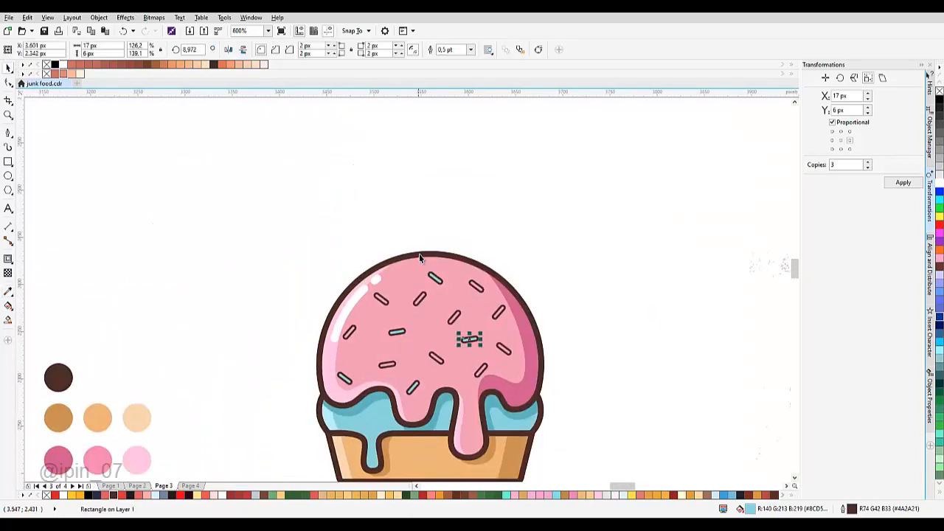
Sample the scoop's dark brown outline colour and fill the upper-left sprinkle and the diagonal sprinkle above the centre with it
key(space)
click(422, 256)
scroll(431, 289, up, 2)
click(238, 326)
drag(351, 335, 473, 235)
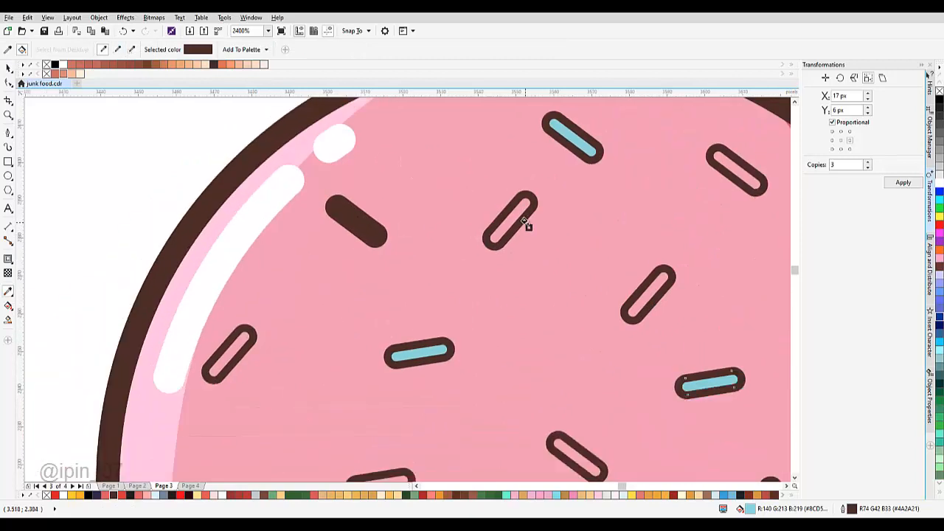
drag(644, 251, 407, 213)
click(409, 255)
Fill the lower-right diagonal sprinkle and the lower near-horizontal sprinkle with the same dark brown
scroll(503, 332, down, 3)
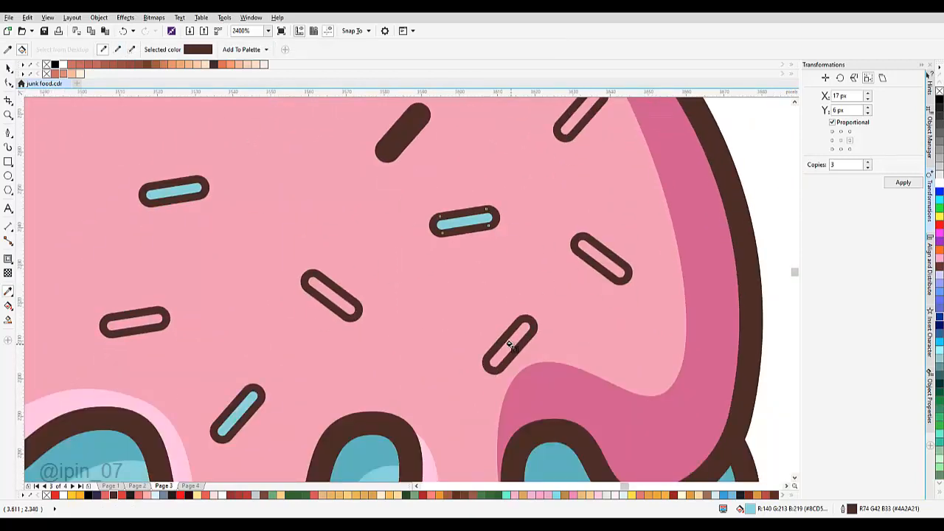
scroll(509, 343, up, 3)
click(513, 328)
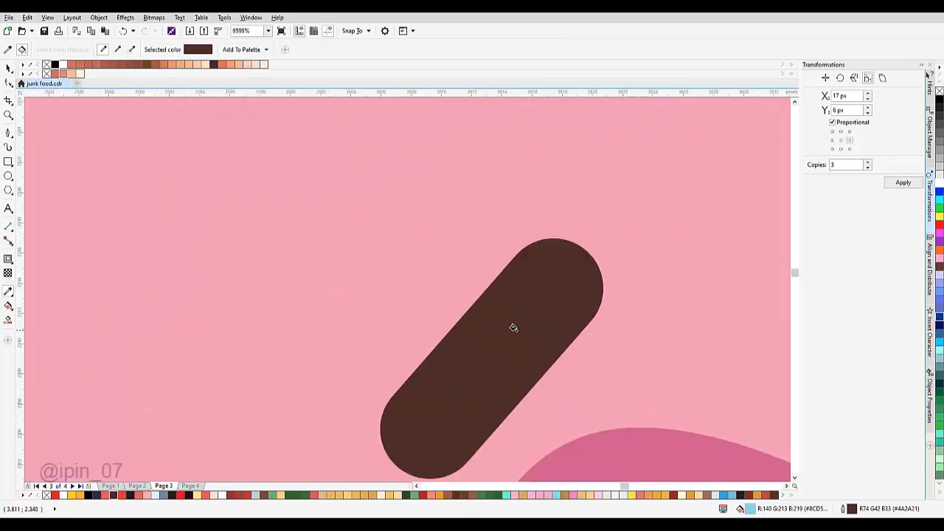
scroll(514, 328, down, 7)
scroll(439, 295, up, 5)
scroll(434, 298, down, 3)
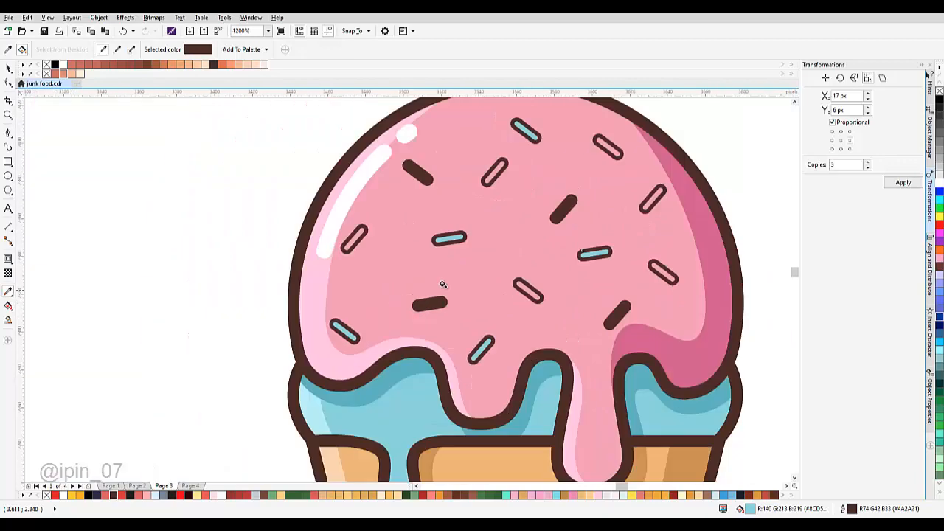
Sample white and fill the sprinkle beside the long highlight and the diagonal sprinkle in the scoop's upper middle with it
scroll(442, 285, down, 2)
scroll(432, 255, up, 1)
shift+click(422, 253)
scroll(413, 284, up, 3)
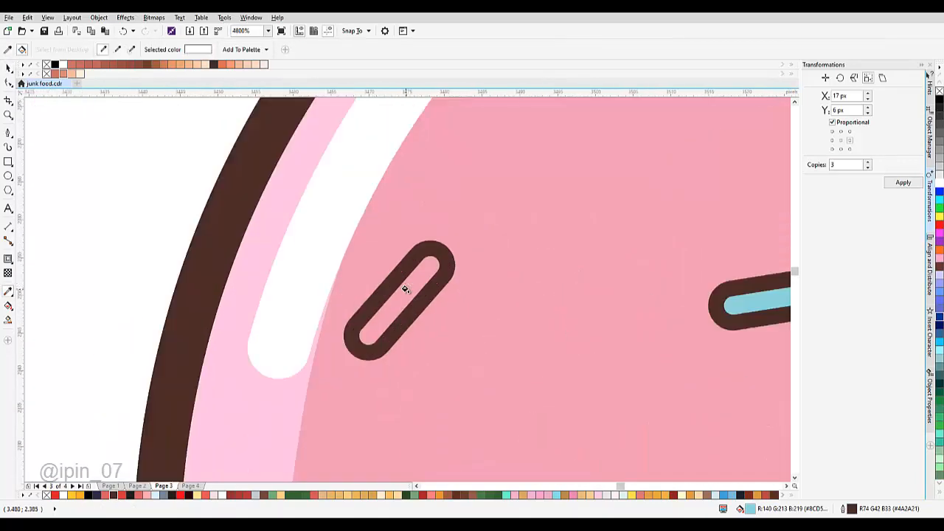
click(405, 290)
scroll(405, 289, down, 2)
scroll(481, 244, up, 1)
click(433, 259)
scroll(434, 259, up, 1)
key(ctrl+z)
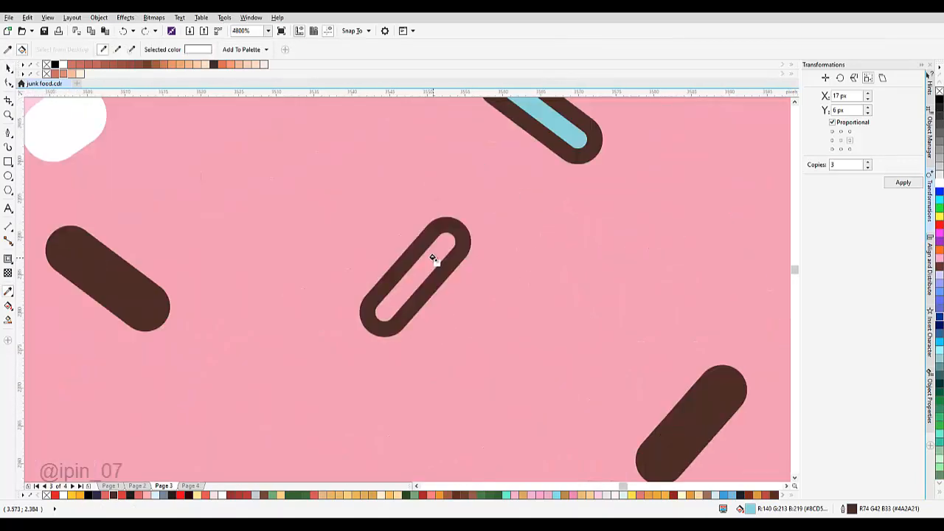
click(433, 258)
Fill the two sprinkles in the scoop's upper right with white, keeping their outlines brown
scroll(433, 258, down, 2)
scroll(526, 238, up, 1)
click(456, 238)
scroll(509, 373, up, 1)
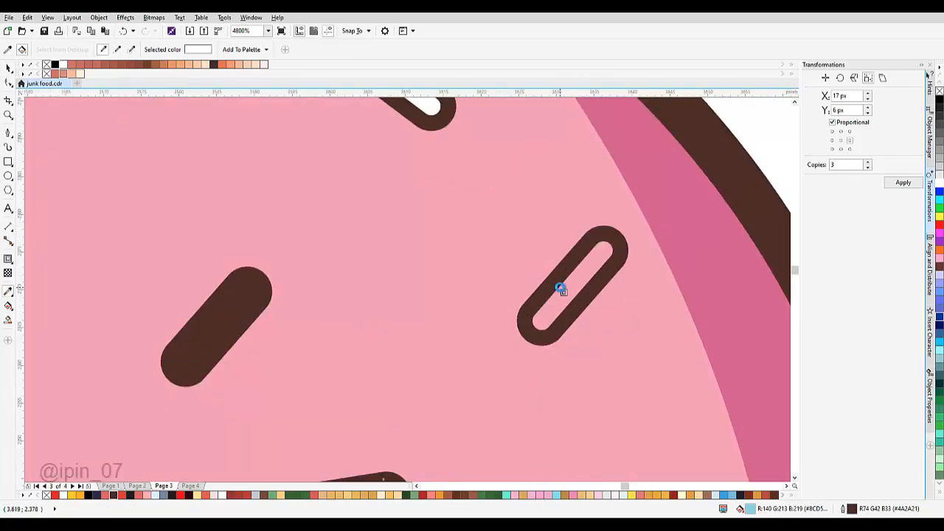
click(562, 290)
scroll(561, 290, down, 2)
scroll(575, 295, up, 1)
click(580, 303)
scroll(580, 303, down, 2)
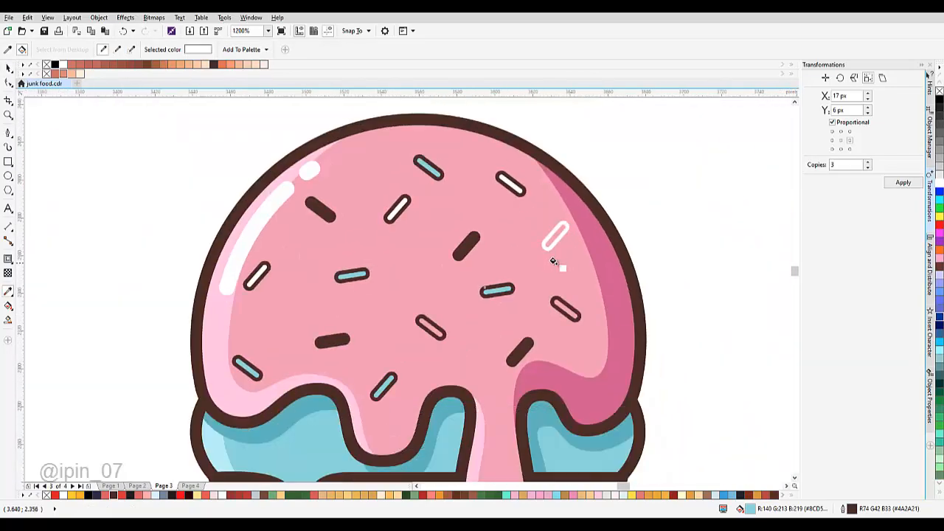
scroll(560, 264, up, 1)
scroll(533, 189, down, 1)
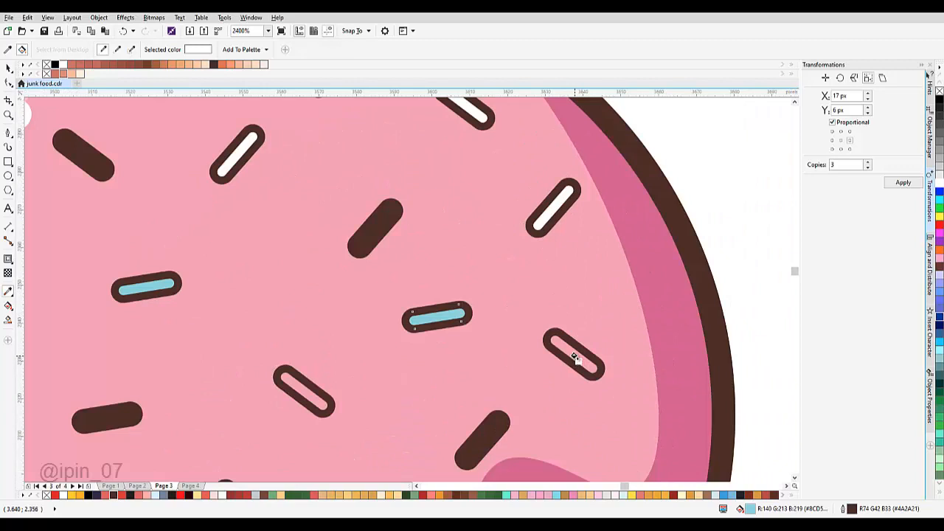
Fill the remaining two sprinkles, near the scoop's right edge and below its centre, with white
click(575, 357)
click(308, 391)
scroll(415, 320, down, 3)
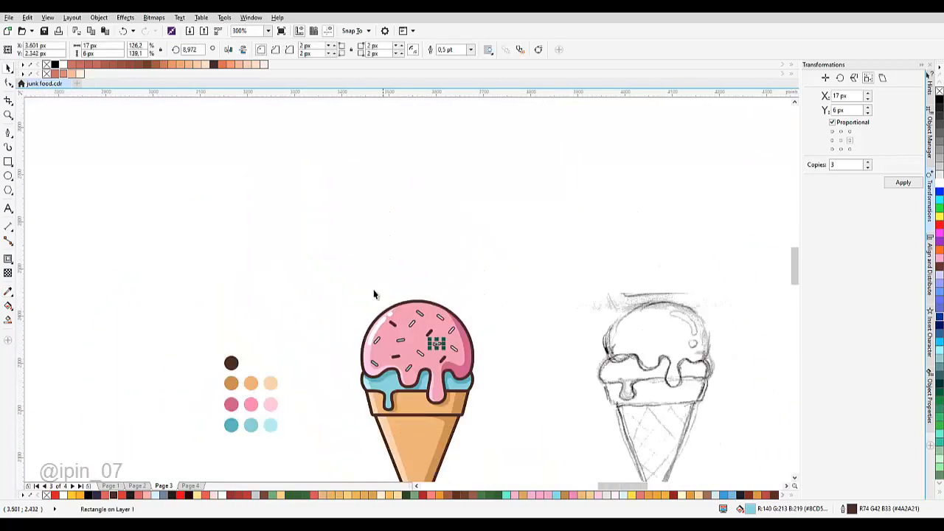
Select all the sprinkles and convert their outlines to objects
drag(350, 278, 481, 387)
click(99, 17)
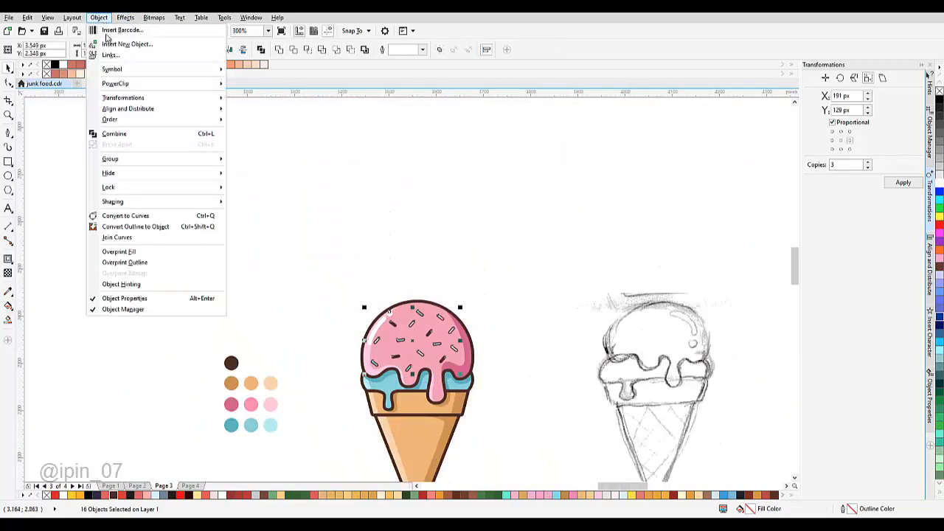
click(152, 226)
scroll(329, 273, down, 2)
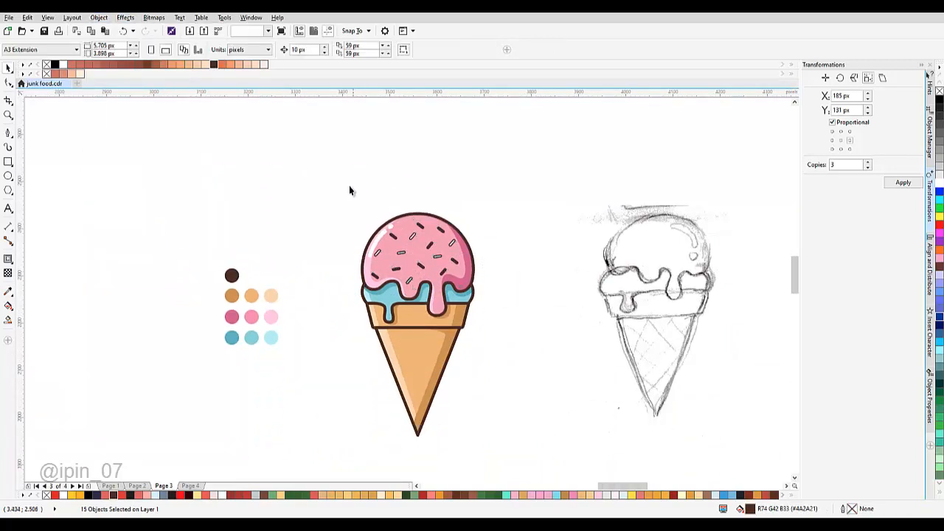
Move the pencil sketch and the finished ice cream further right, away from the colour palette circles
drag(328, 179, 514, 469)
scroll(524, 288, down, 1)
drag(571, 281, 680, 279)
drag(475, 282, 533, 272)
click(607, 232)
drag(568, 240, 488, 222)
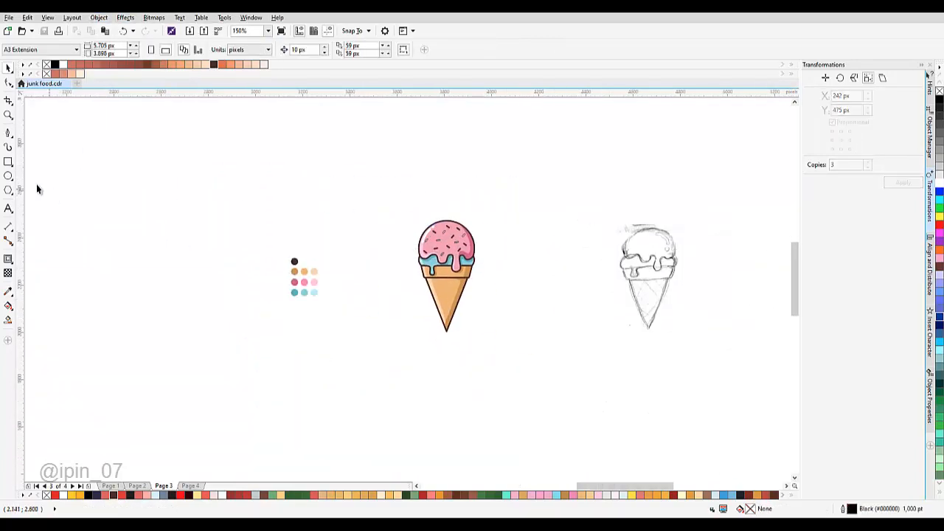
Draw an 817 × 817 px square around the ice cream and send it to the back of the layer
mouse_move(379, 190)
mouse_down()
mouse_move(447, 255)
mouse_move(516, 382)
mouse_move(509, 361)
mouse_up()
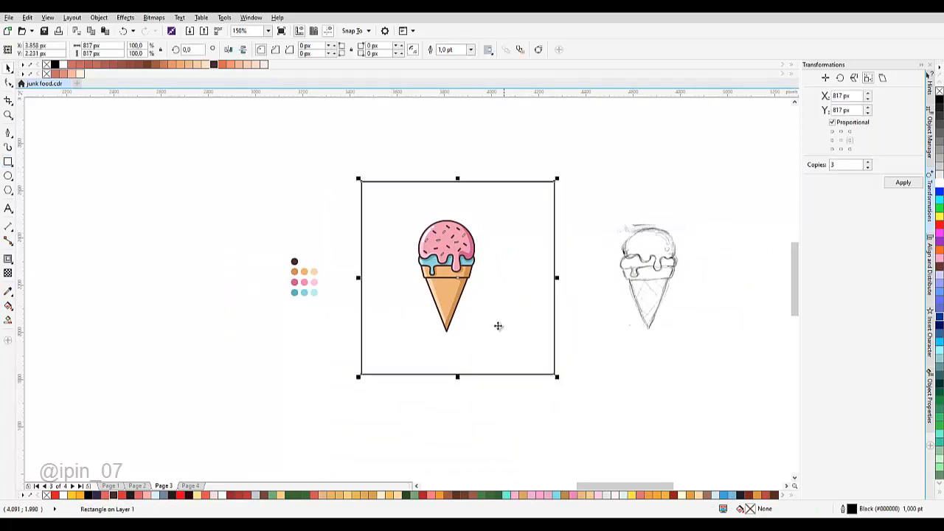
scroll(496, 326, up, 1)
right_click(507, 295)
mouse_move(596, 180)
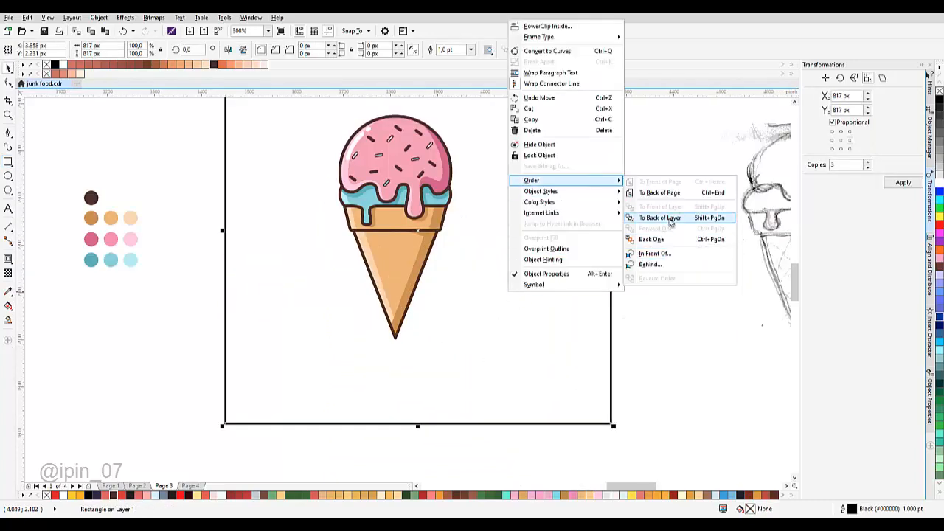
click(678, 202)
scroll(522, 278, down, 1)
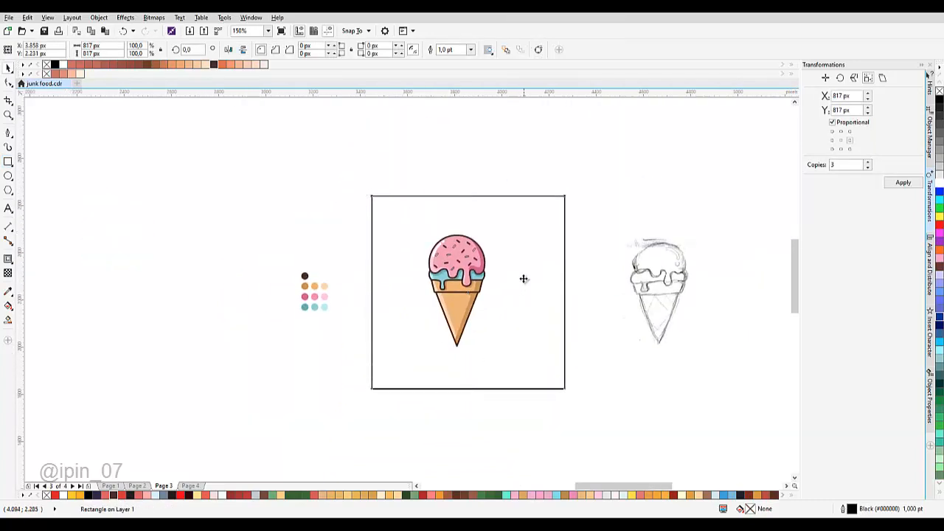
Create an ice cream silhouette by smart-filling the surrounding area, breaking the filled shape apart and deleting its outer square
click(7, 320)
click(514, 224)
click(260, 50)
click(504, 161)
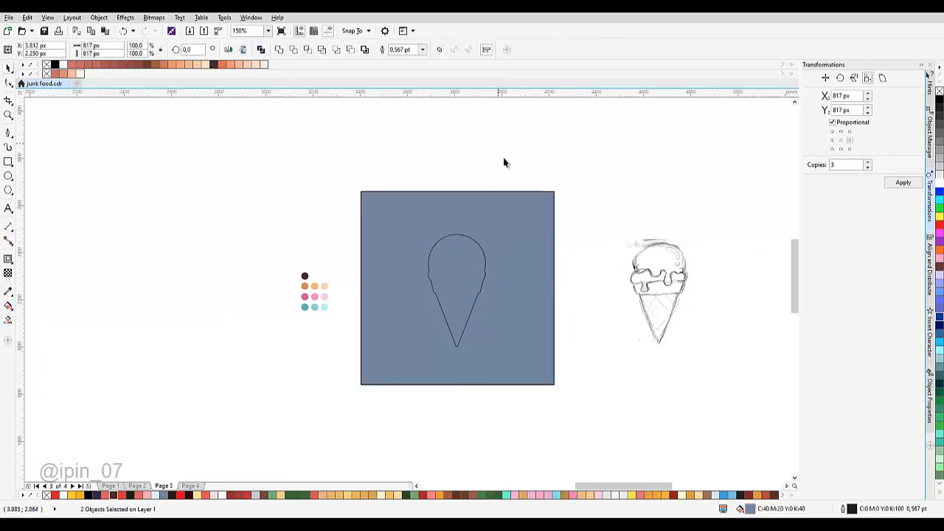
click(506, 210)
key(Delete)
Remove the outline from the ice cream silhouette
click(475, 255)
scroll(474, 252, up, 1)
click(318, 50)
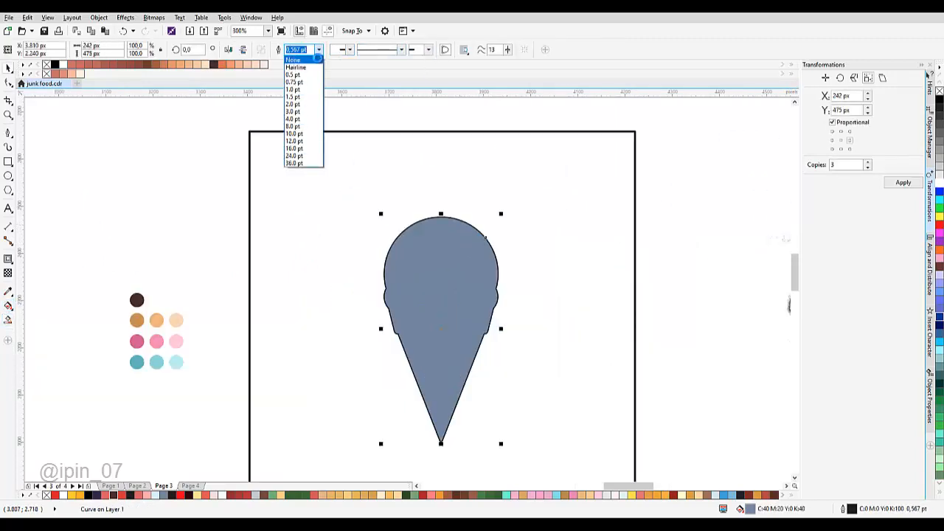
click(301, 57)
Add a one-step outside contour about 6 px wide in dark brown around the ice cream silhouette
click(9, 260)
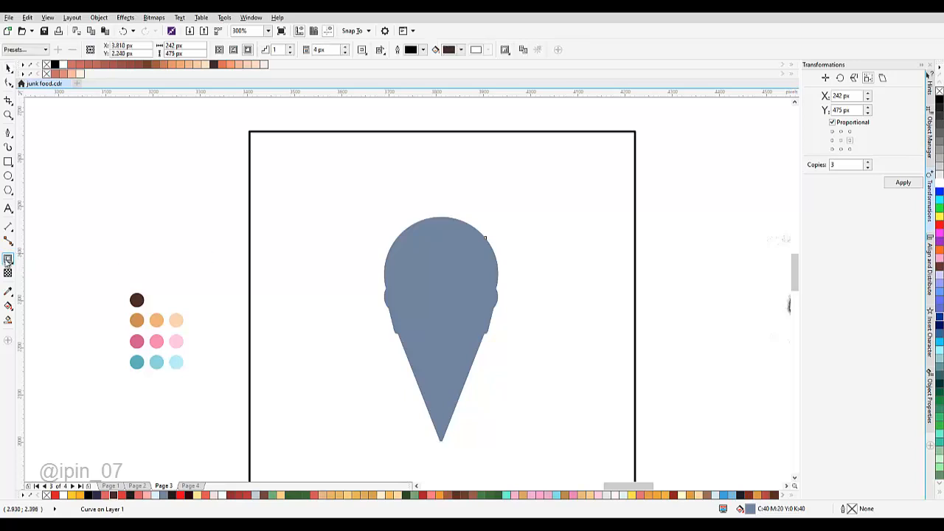
click(8, 259)
click(42, 257)
scroll(474, 262, up, 1)
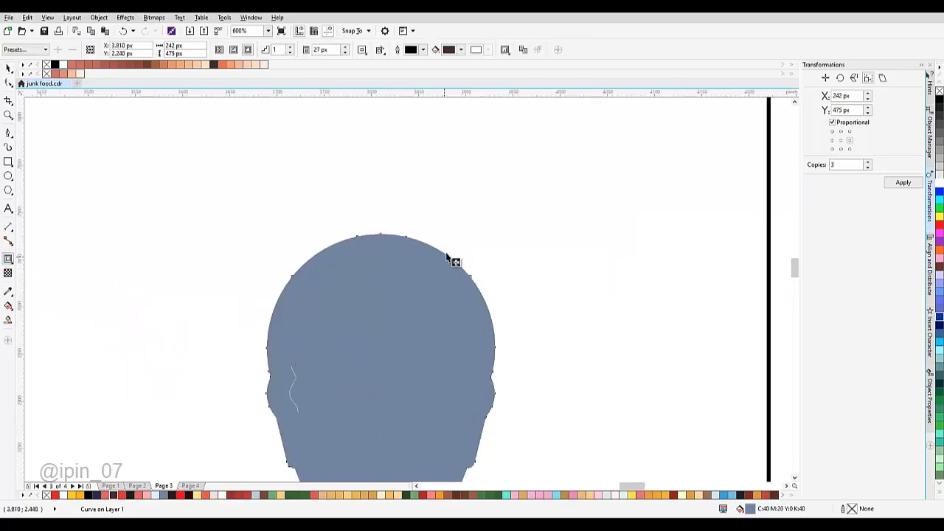
drag(447, 256, 393, 234)
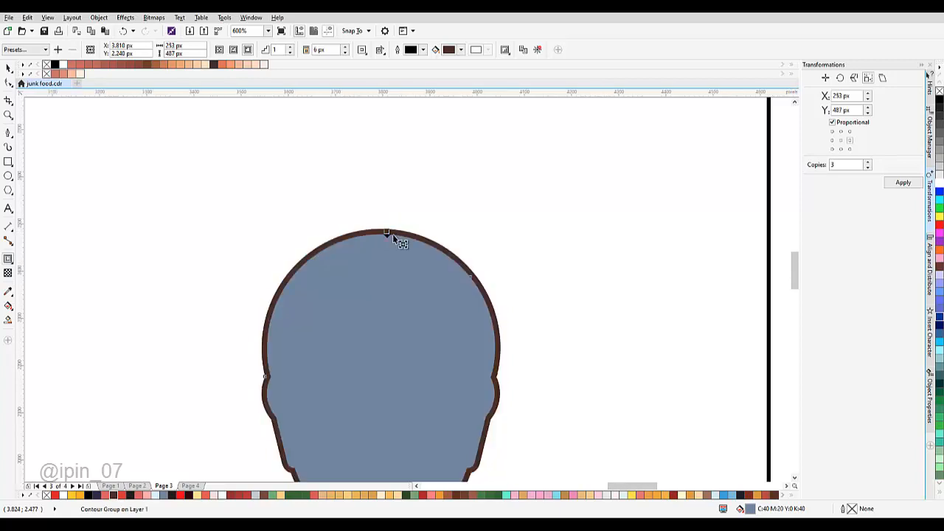
Move the contour group one level back, behind the ice cream illustration
scroll(393, 233, down, 1)
key(space)
right_click(494, 264)
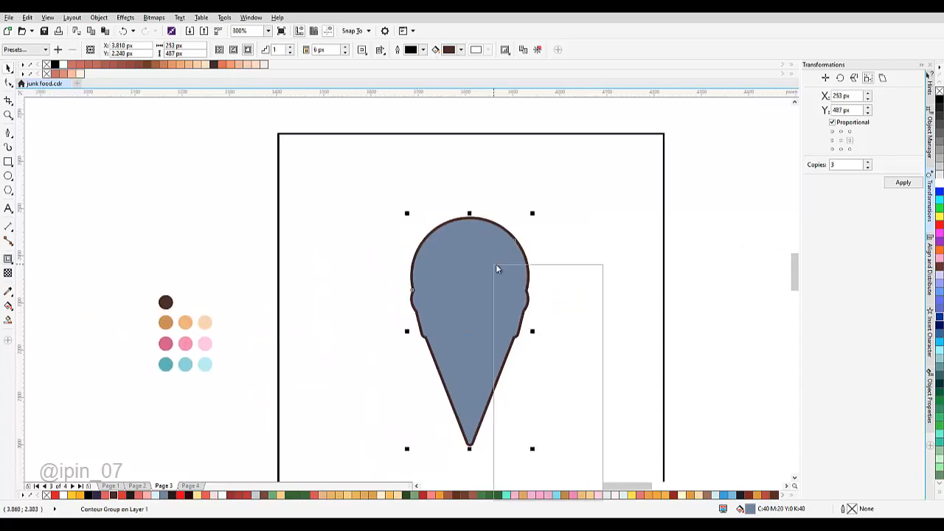
mouse_move(553, 400)
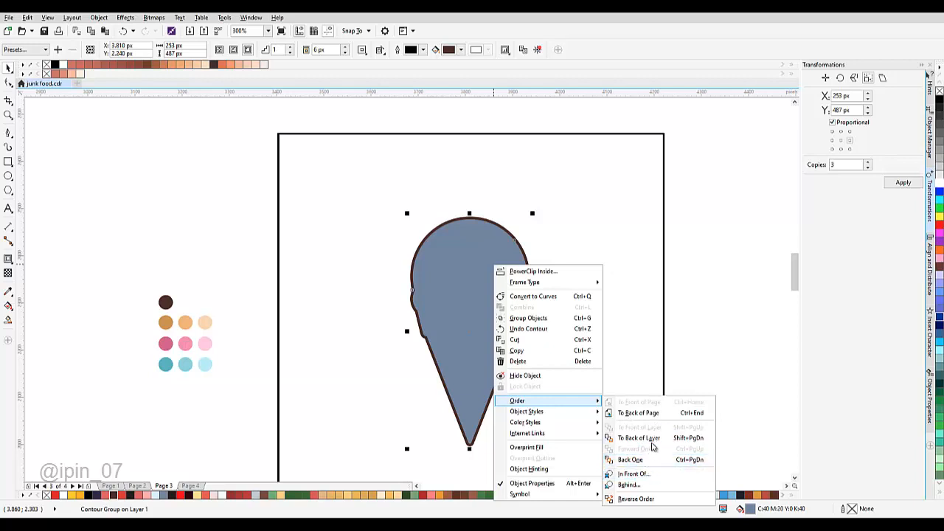
click(648, 460)
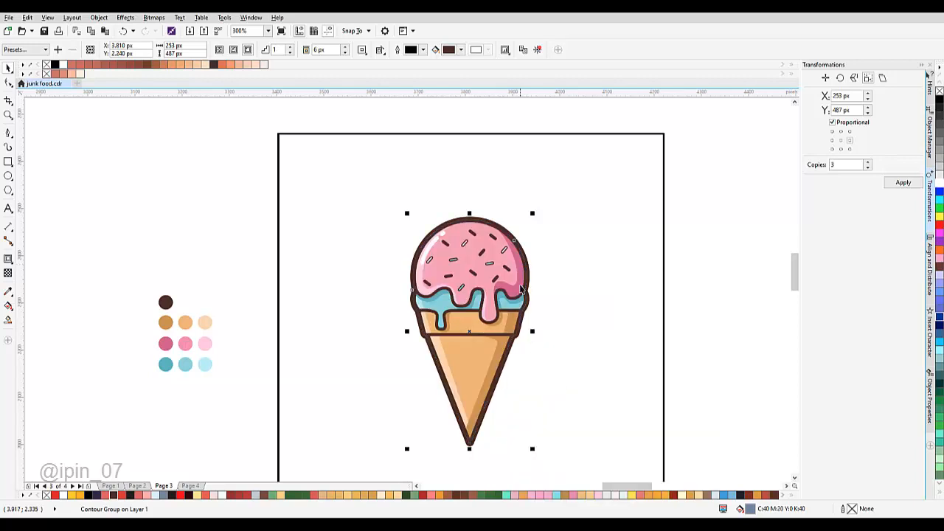
Reduce the contour offset slightly so the contour group around the ice cream measures about 251 × 484 px
scroll(521, 290, up, 2)
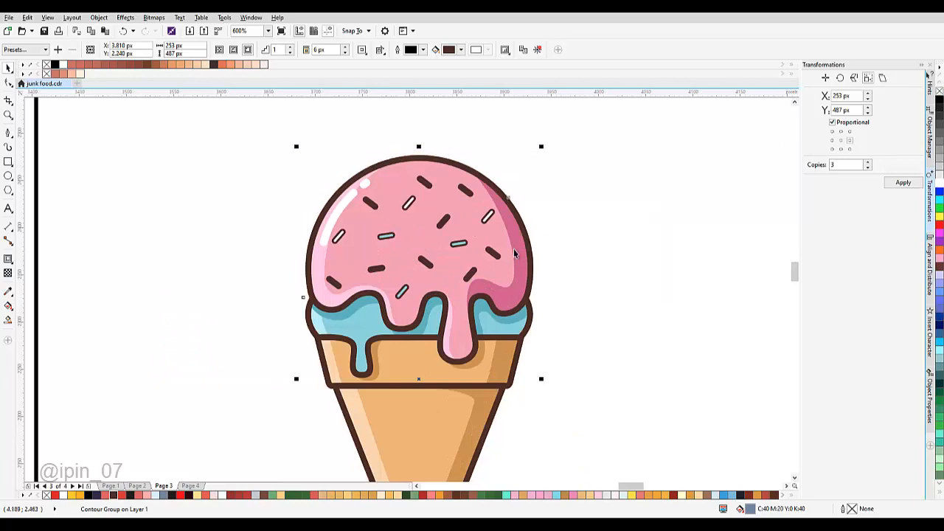
scroll(474, 270, down, 3)
click(590, 257)
scroll(469, 268, up, 2)
scroll(455, 239, up, 2)
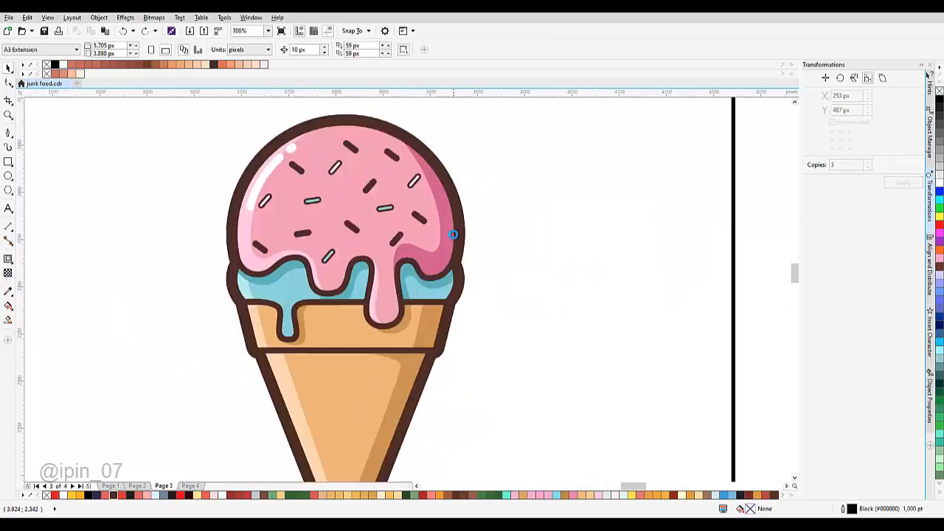
double_click(470, 211)
drag(470, 211, 562, 357)
scroll(562, 356, down, 1)
scroll(416, 214, up, 6)
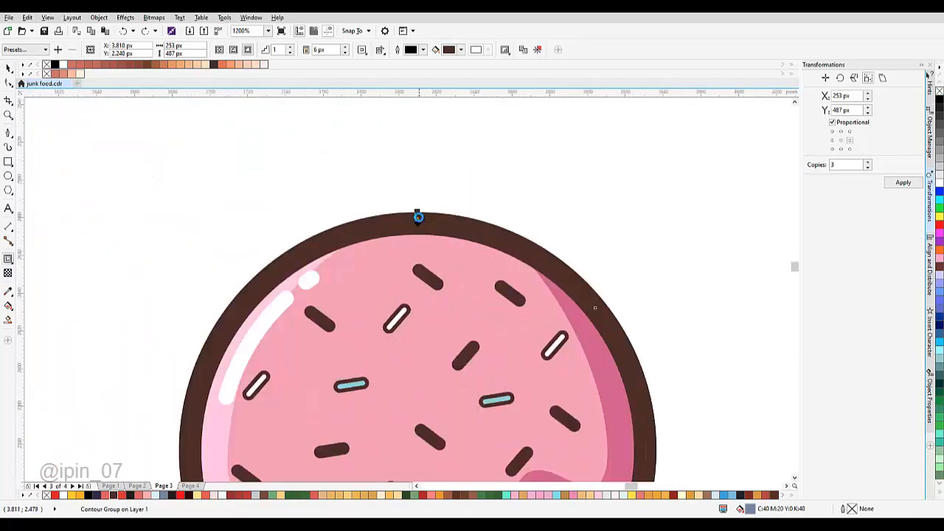
scroll(413, 200, down, 8)
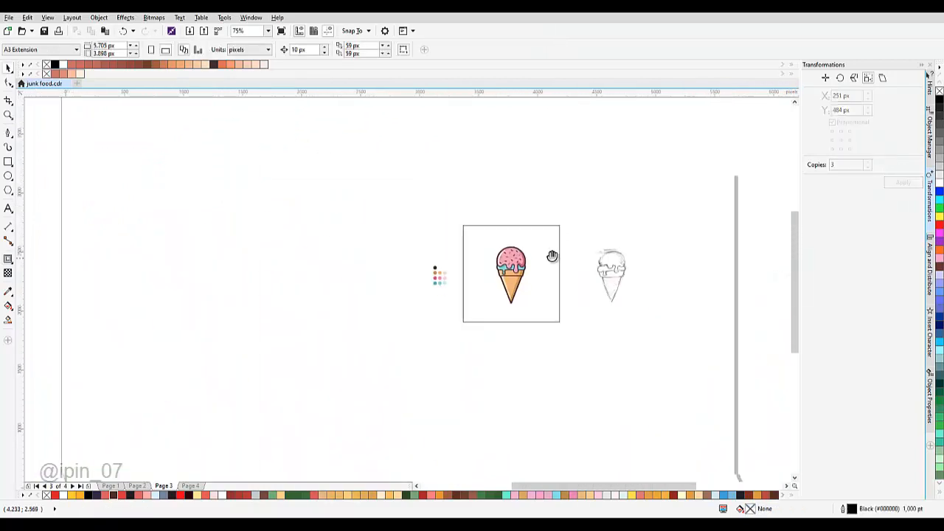
Fill the background square with pale pink #FFEBF6 and remove its outline
scroll(552, 255, up, 2)
click(531, 253)
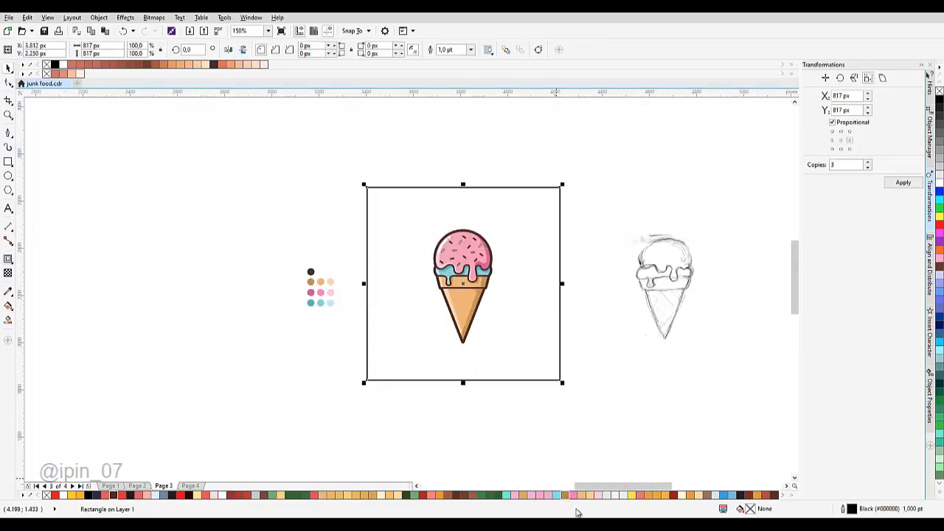
click(617, 495)
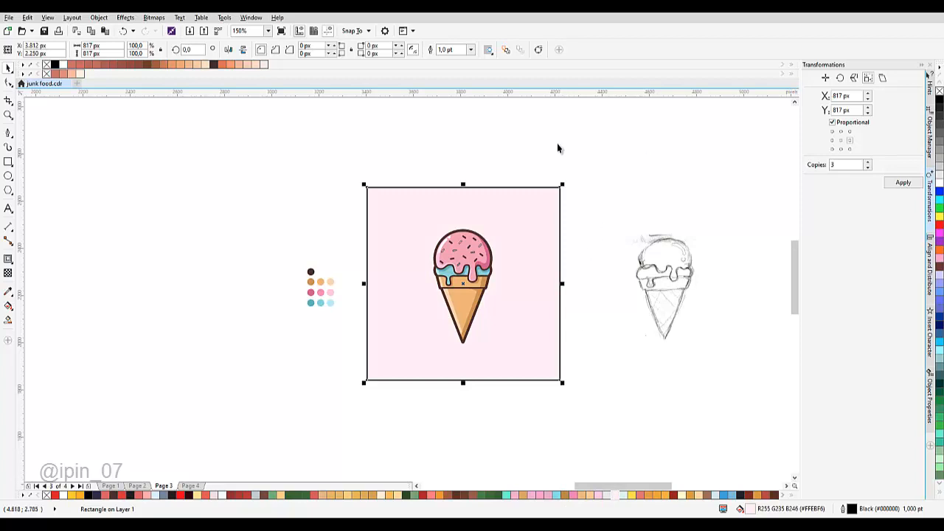
click(471, 50)
click(451, 59)
key(Escape)
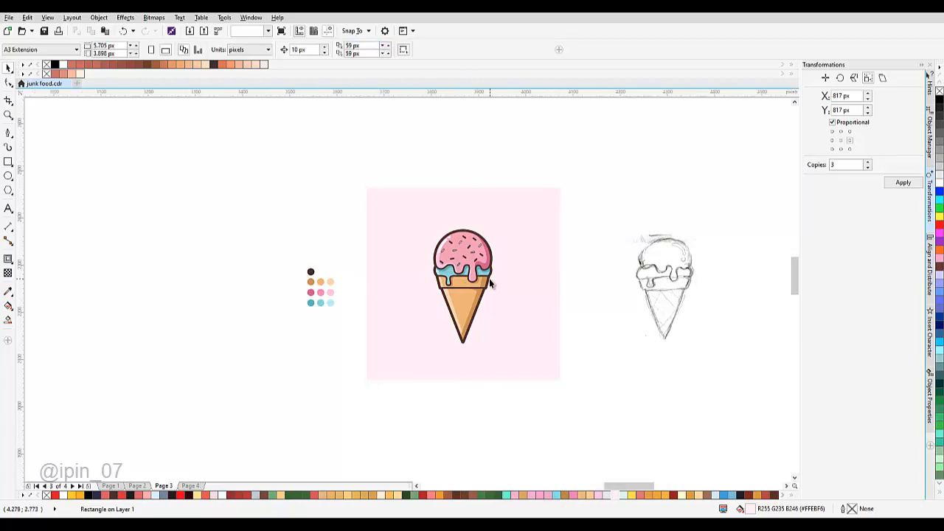
Select the ice cream together with its pink background square, and dismiss the Adobe Illustrator export without exporting
scroll(497, 247, down, 1)
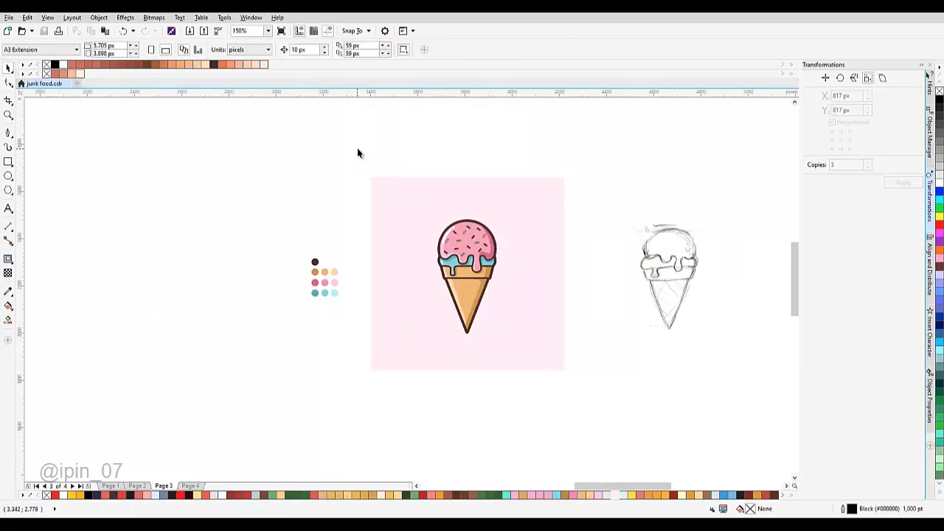
drag(358, 153, 607, 404)
scroll(502, 264, up, 1)
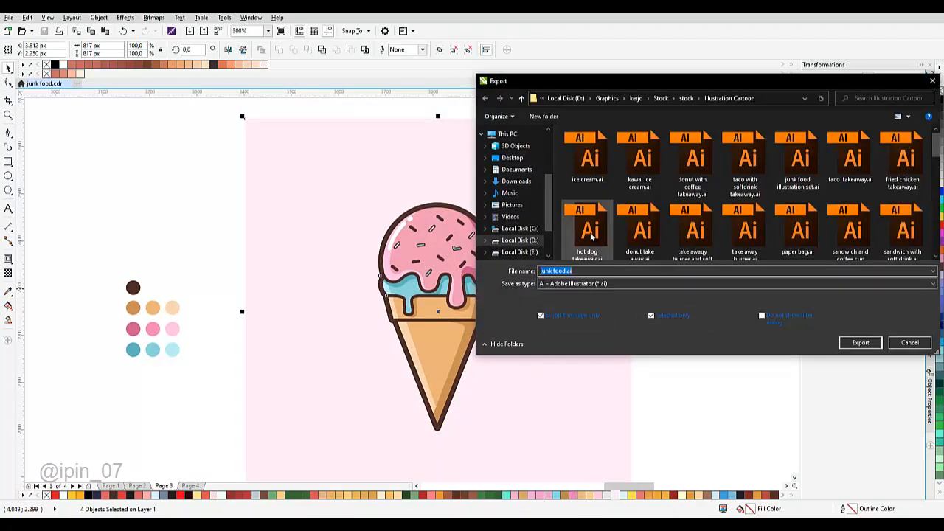
click(907, 343)
drag(660, 272, 613, 291)
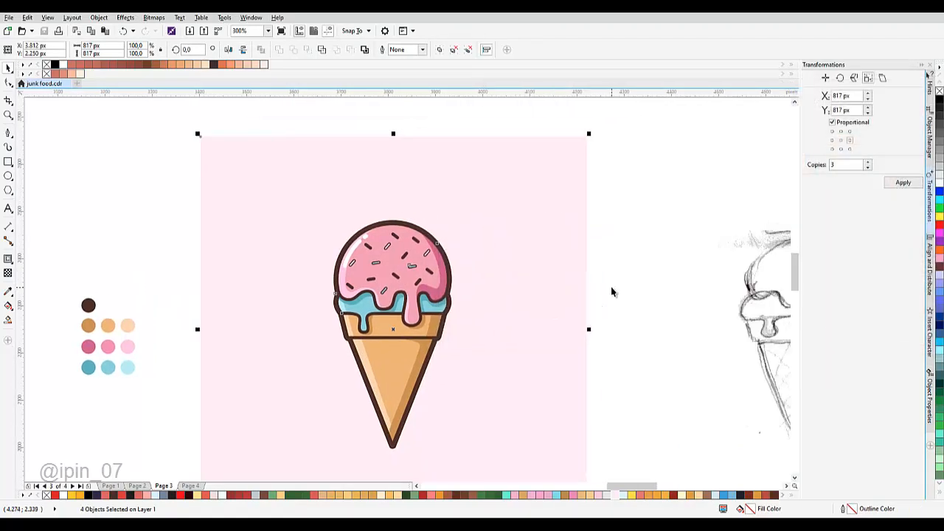